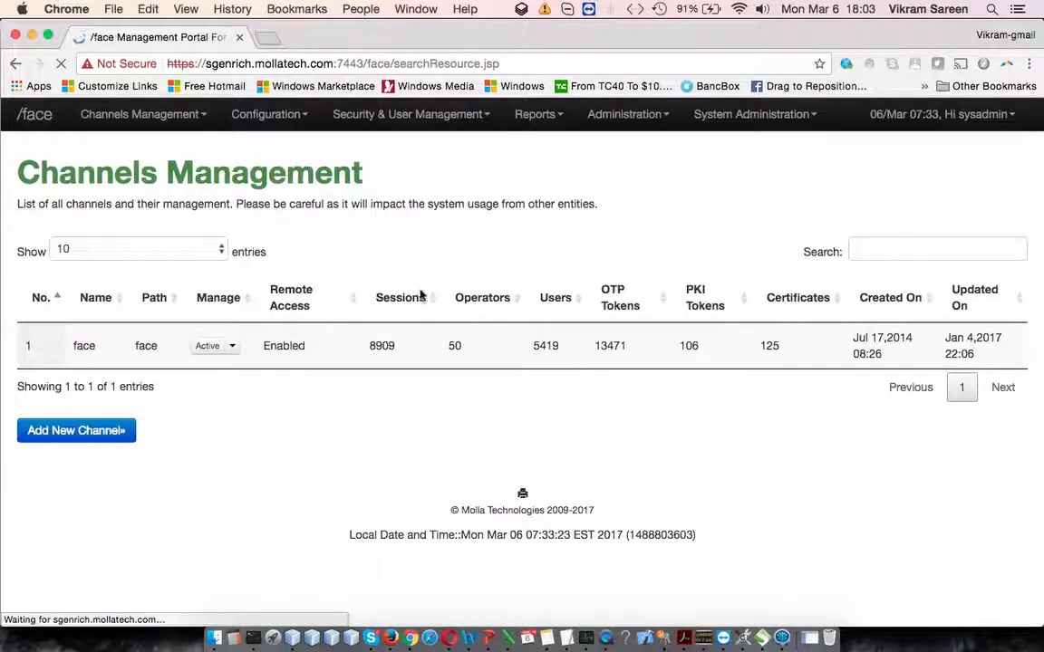
Step: Search Resource Management by a user's first name in the User & Password category and look through the matching users
left_click(221, 264)
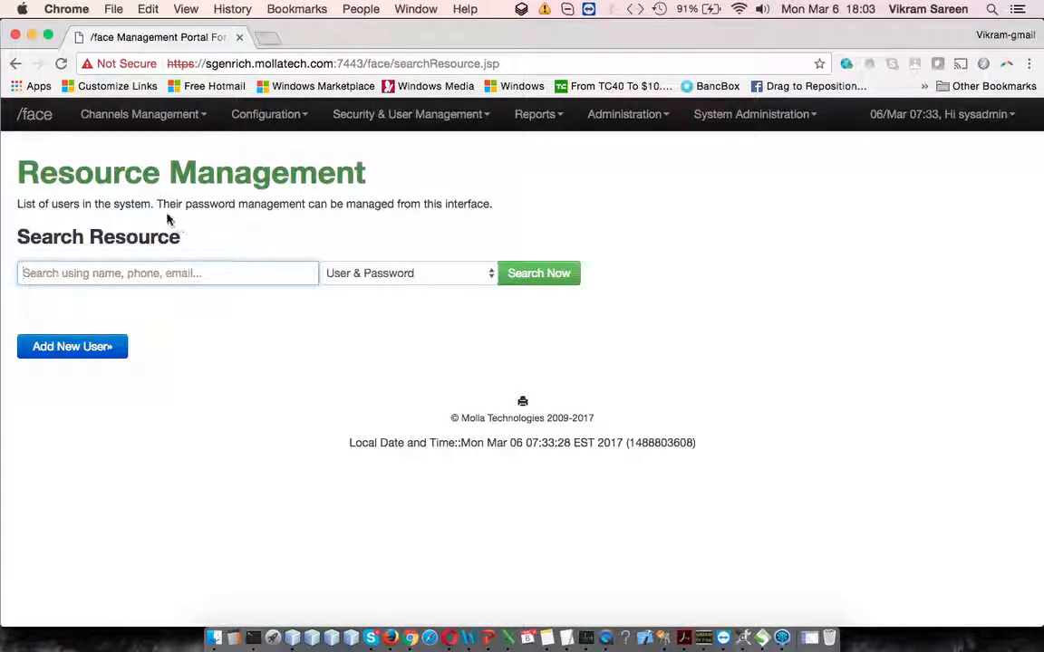
left_click(480, 273)
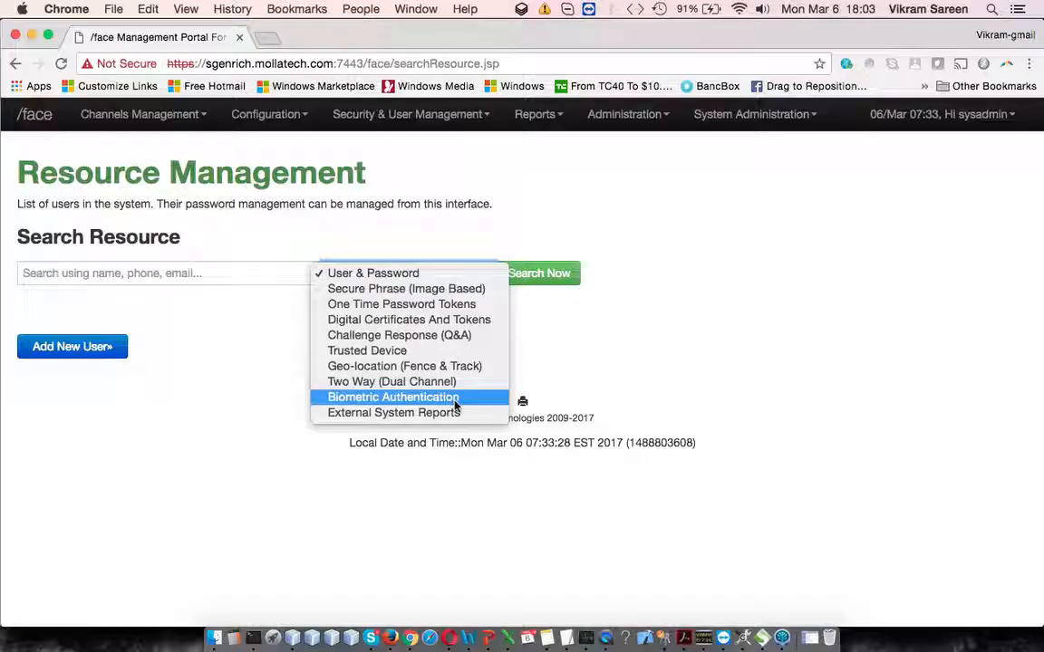
left_click(226, 278)
left_click(217, 273)
type("yogesh")
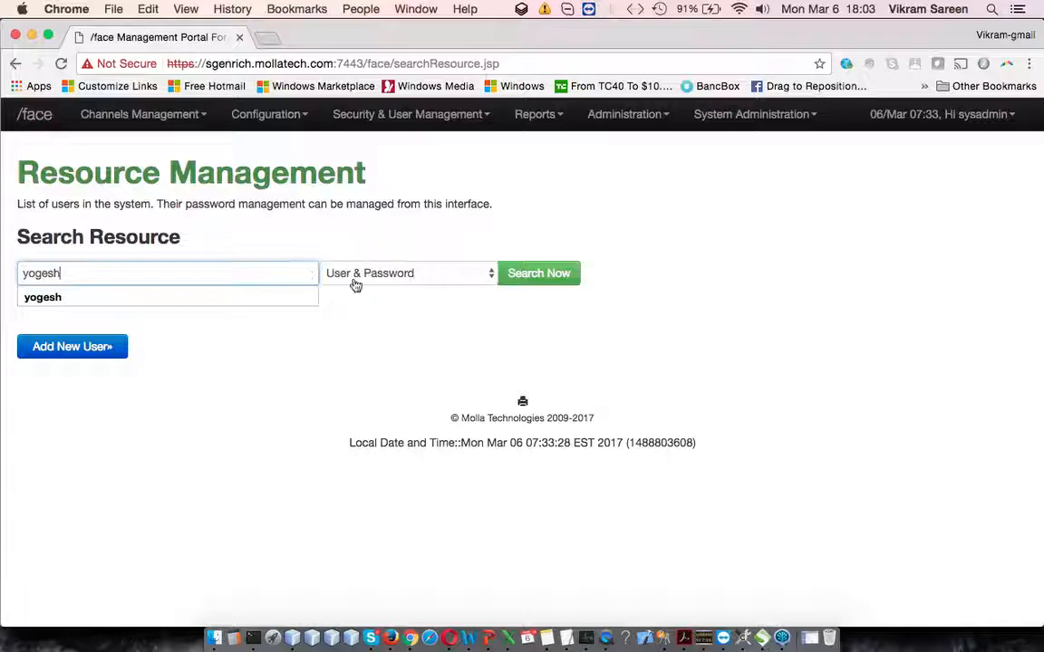
left_click(507, 282)
left_click(508, 287)
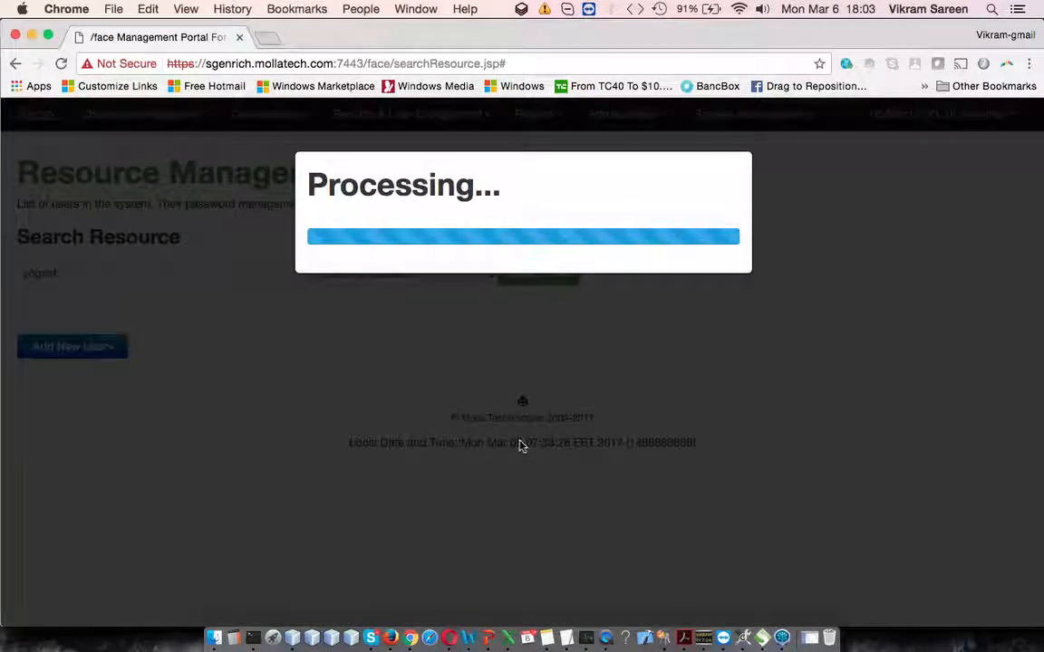
scroll(521, 446, "down", 4)
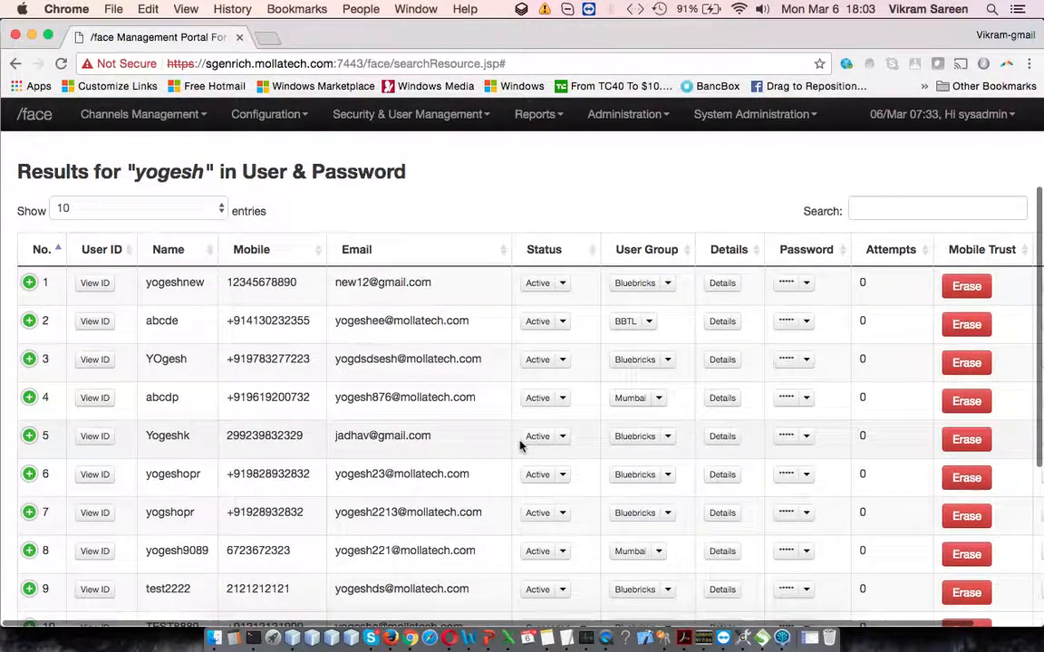
scroll(521, 446, "up", 4)
scroll(521, 446, "down", 3)
scroll(521, 445, "up", 2)
Step: Search the User & Password resources for "mttest"
left_click(105, 255)
double_click(105, 254)
type("mtt")
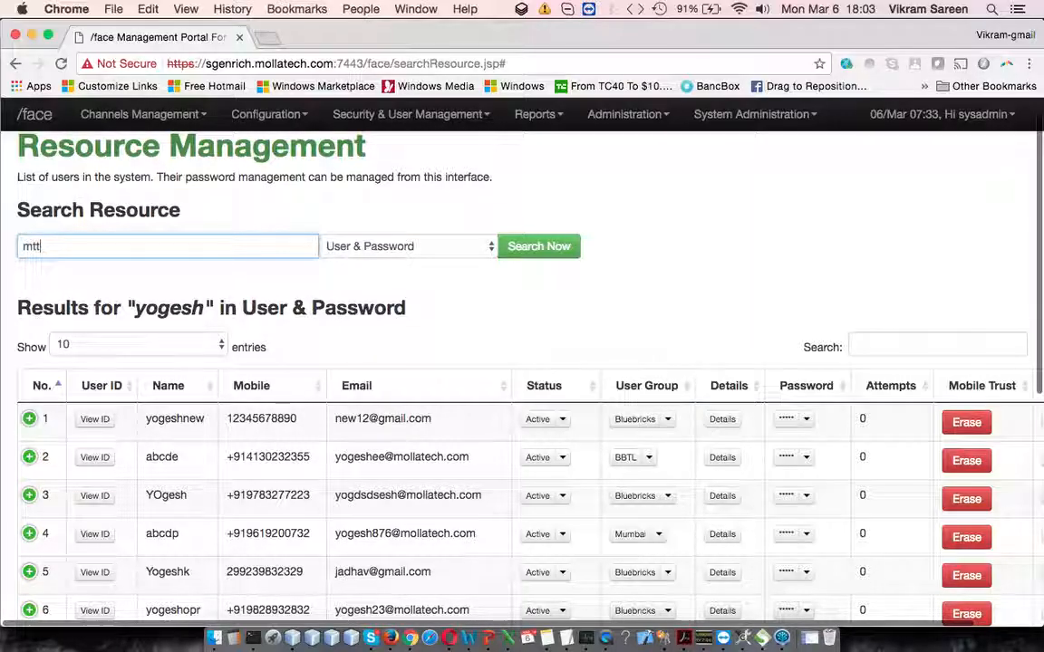
type("u")
type("e")
type("st")
left_click(551, 252)
scroll(153, 444, "down", 1)
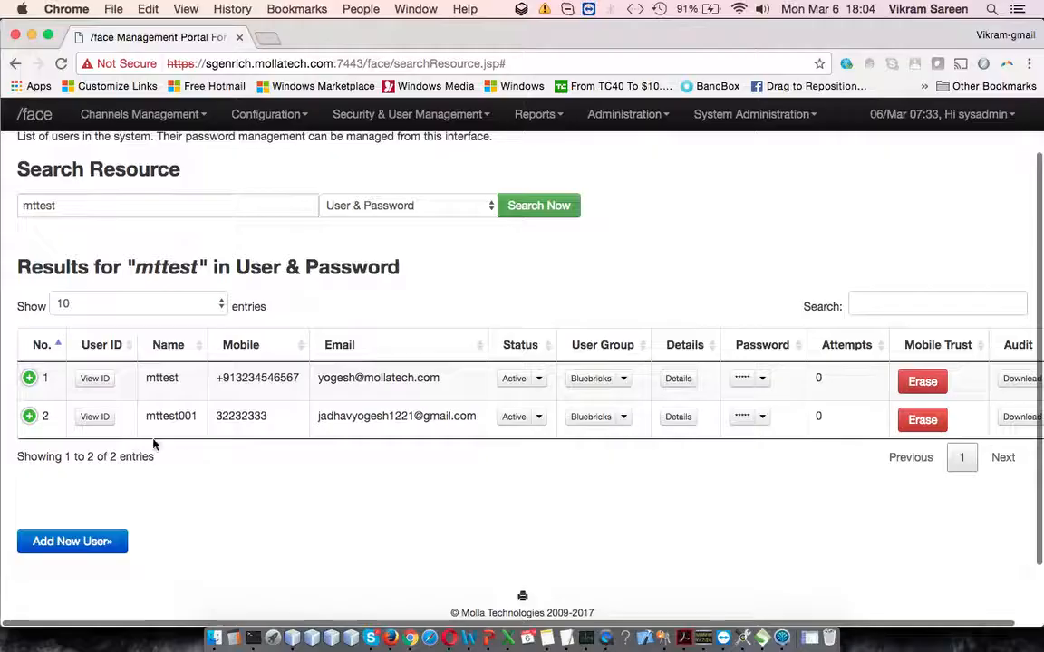
Step: View the user ID of mttest and highlight part of that user's email address in the results
left_click(91, 378)
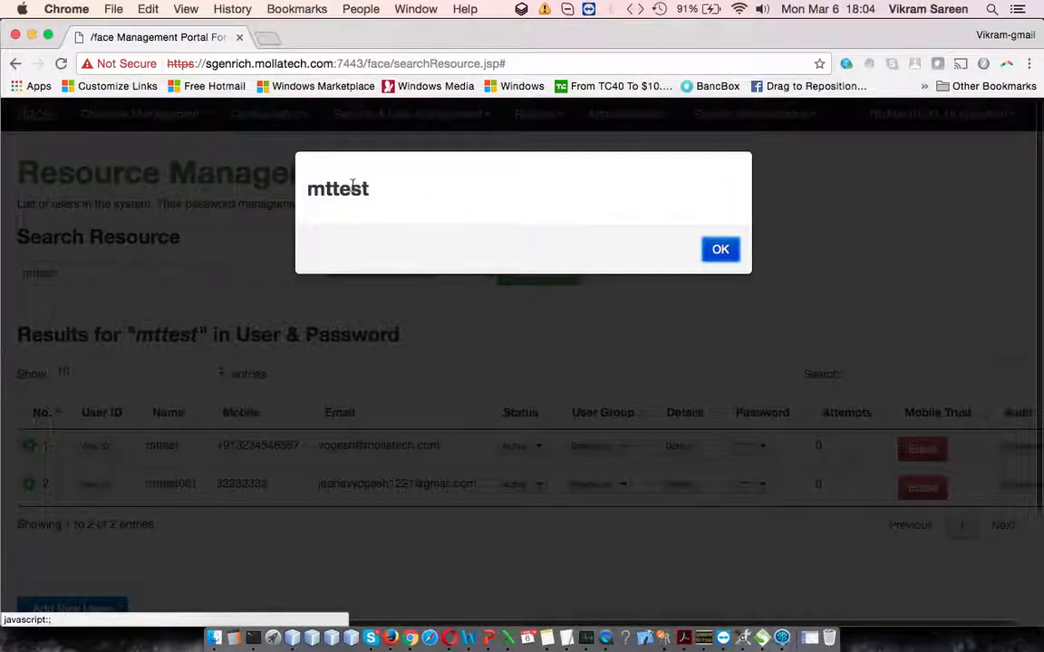
double_click(355, 184)
left_click(722, 249)
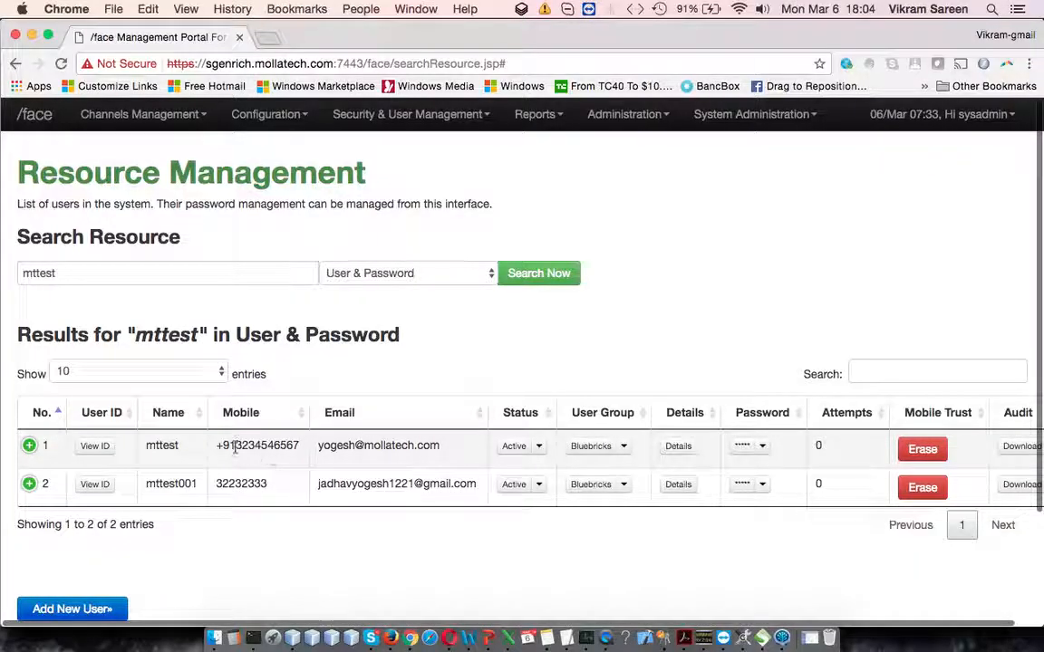
double_click(342, 441)
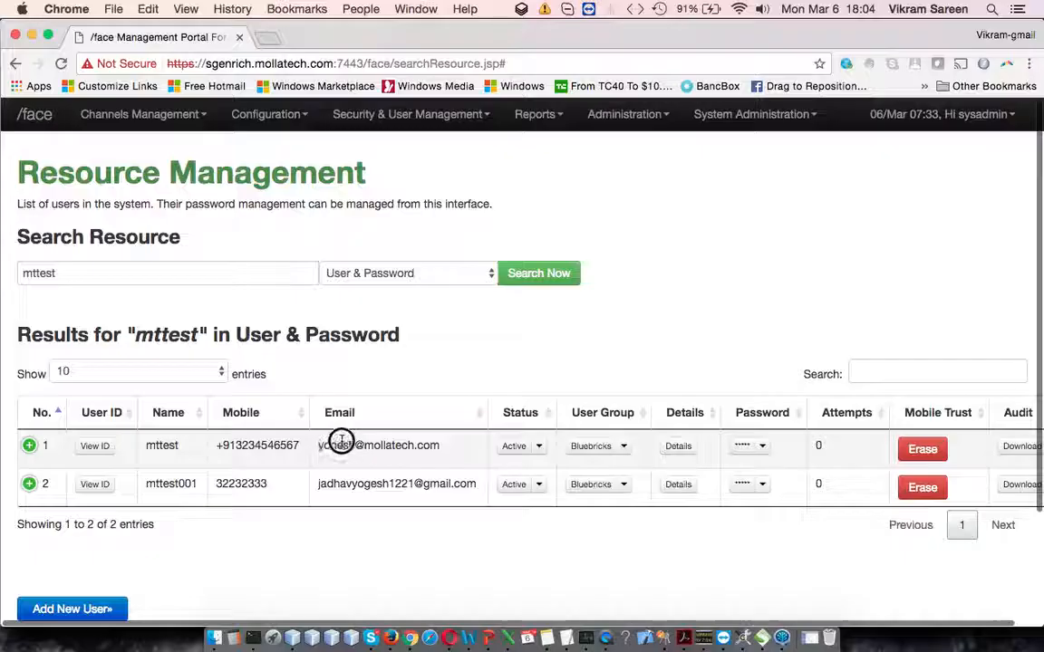
left_click_drag(341, 441, 409, 441)
scroll(490, 426, "down", 2)
Step: Open mttest's edit form, close it without changes, and review the status options for that user
left_click(539, 386)
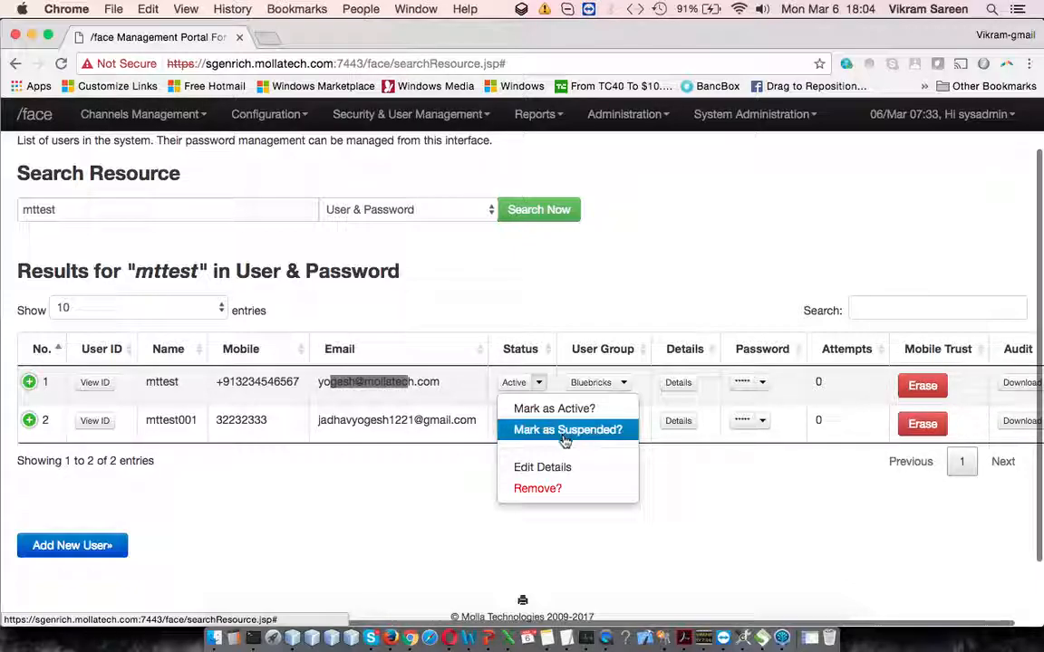
left_click(559, 467)
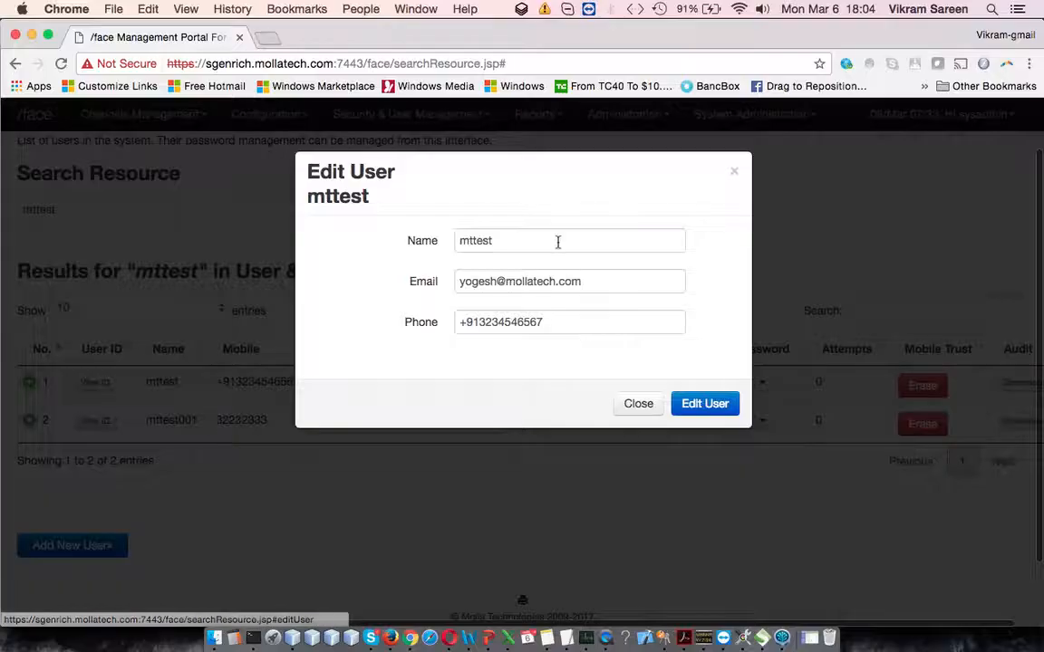
left_click(639, 405)
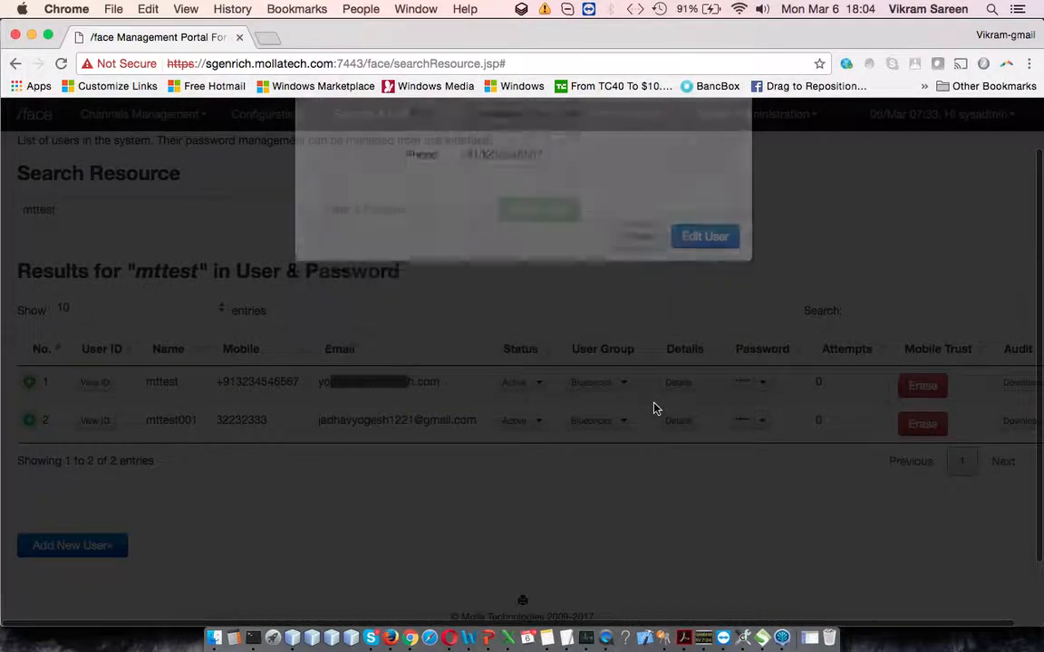
left_click(539, 382)
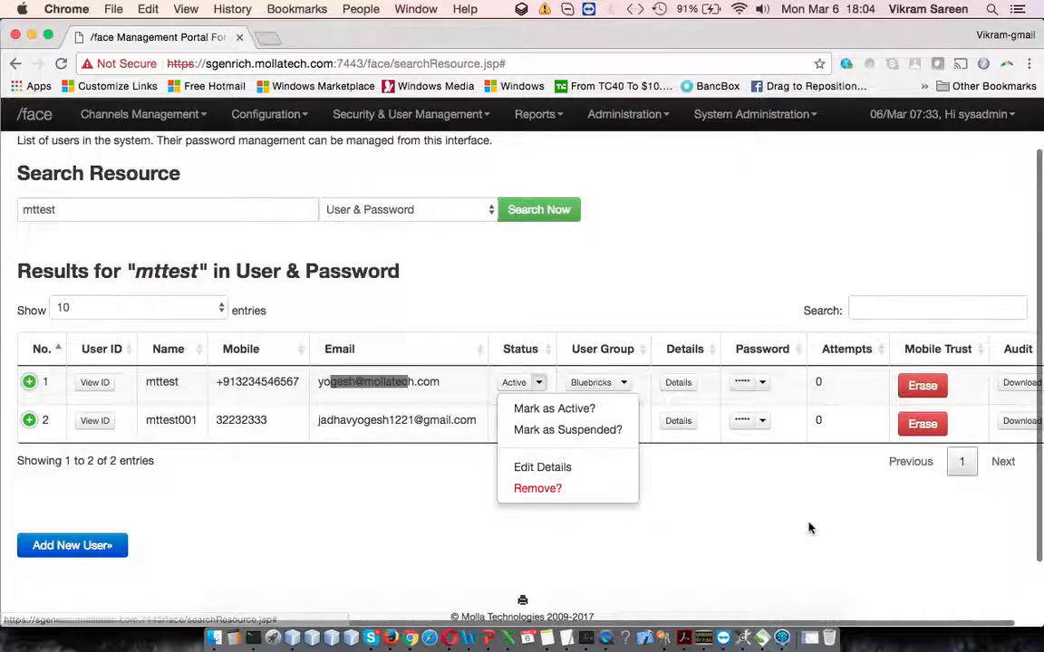
left_click(838, 494)
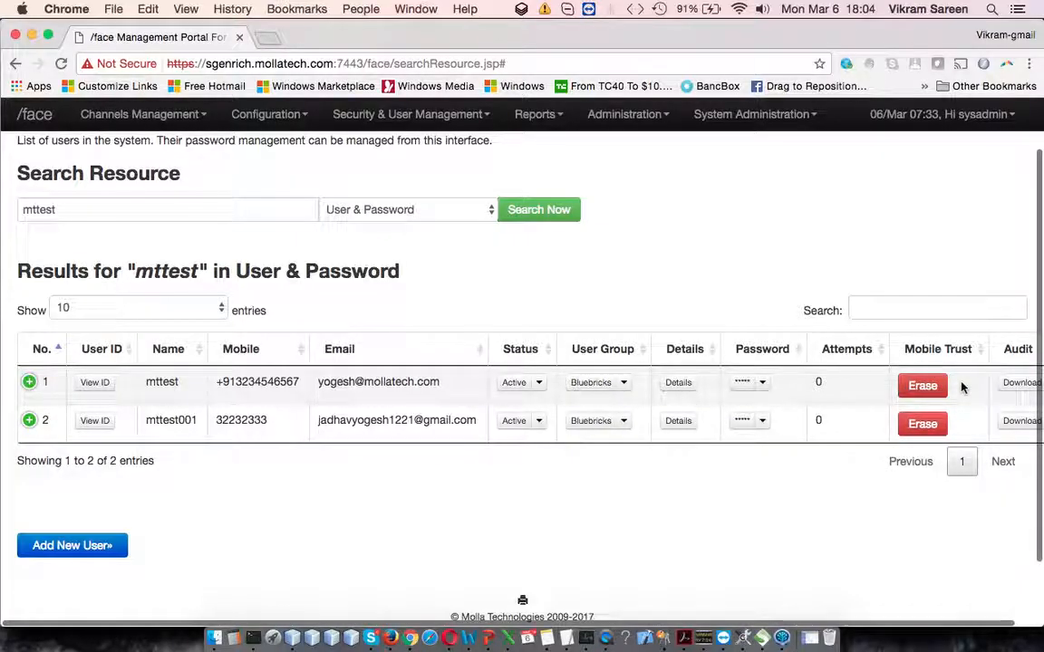
Step: Review the user groups that can be assigned to mttest without choosing one
left_click(627, 383)
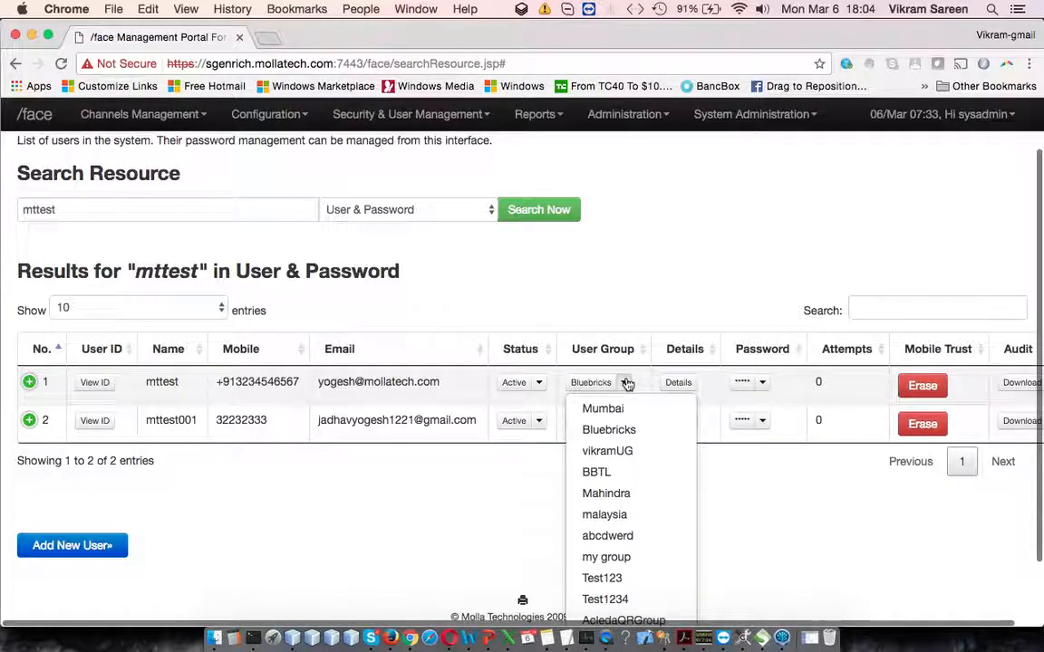
scroll(657, 506, "down", 3)
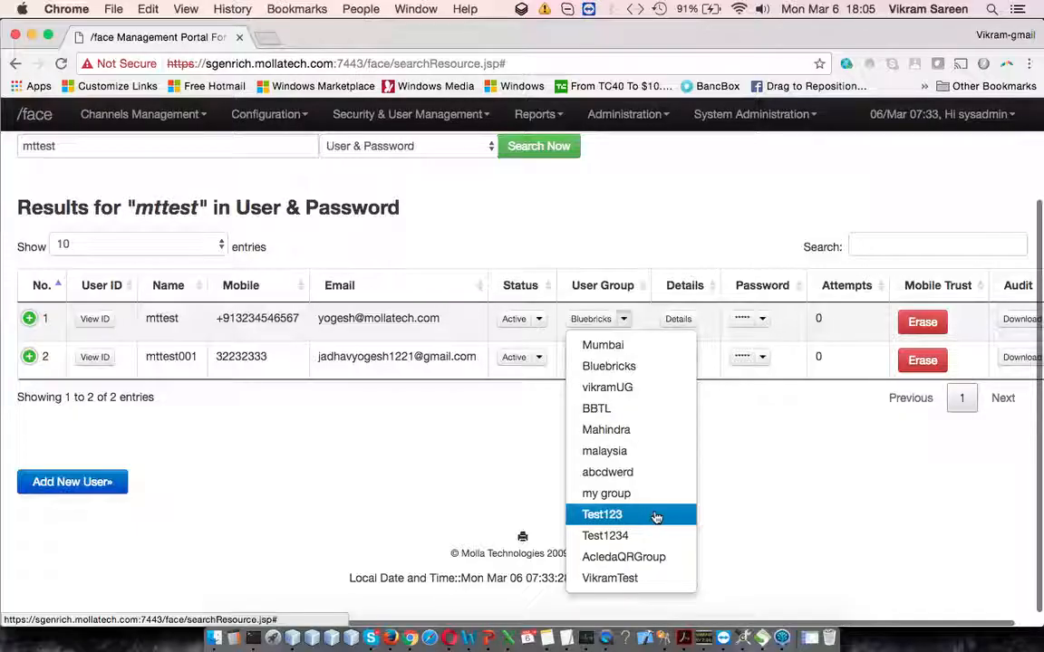
left_click(792, 541)
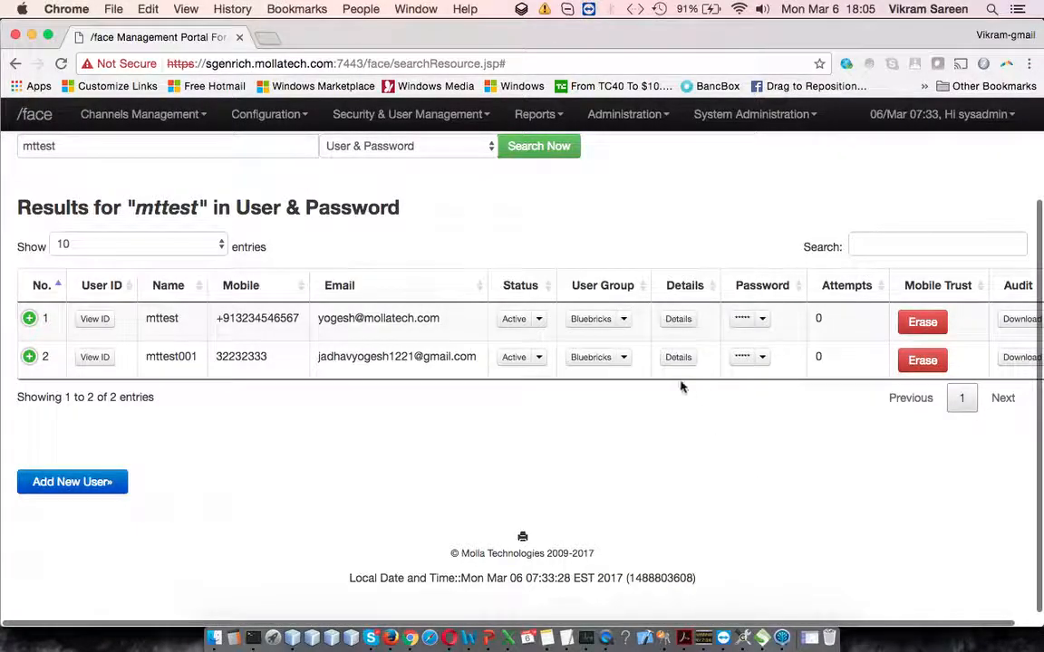
Step: View mttest's personal and organisation details and review the password management options, changing nothing
left_click(675, 319)
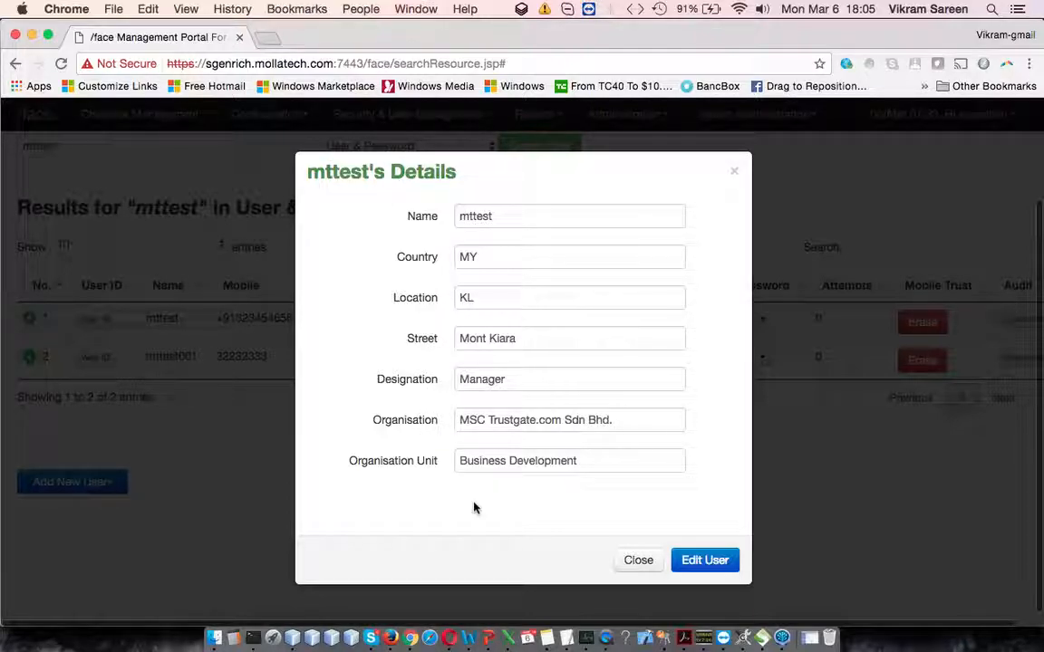
left_click(632, 560)
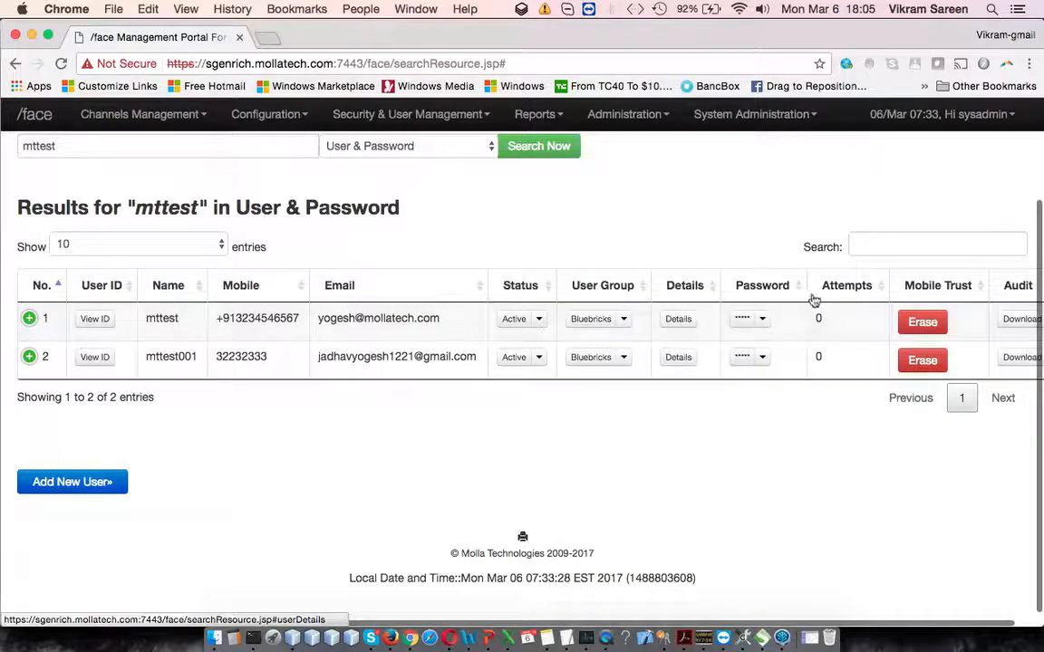
left_click(764, 323)
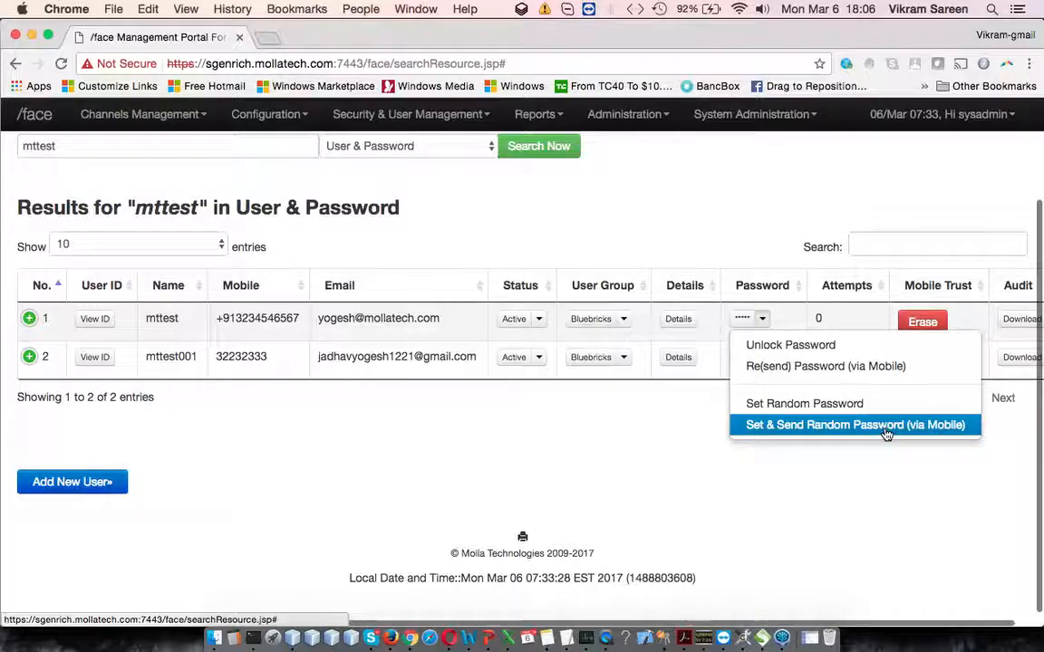
left_click(839, 486)
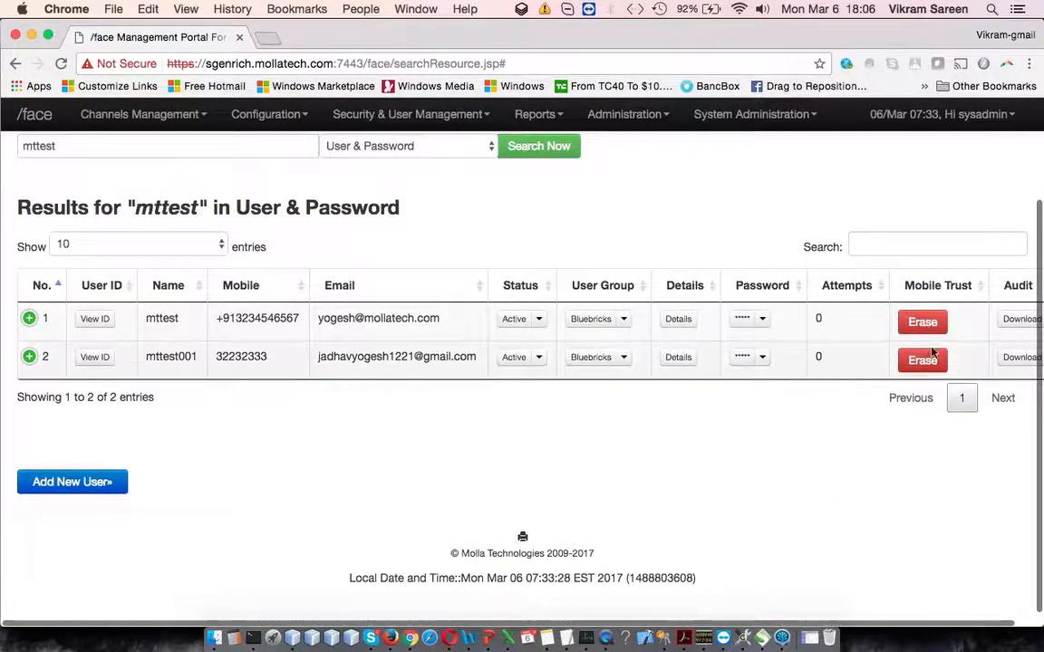
Step: Show the audit for mttest with start date 02/26/2017 and end date March 11, 2017
scroll(950, 356, "right", 2)
left_click(1009, 323)
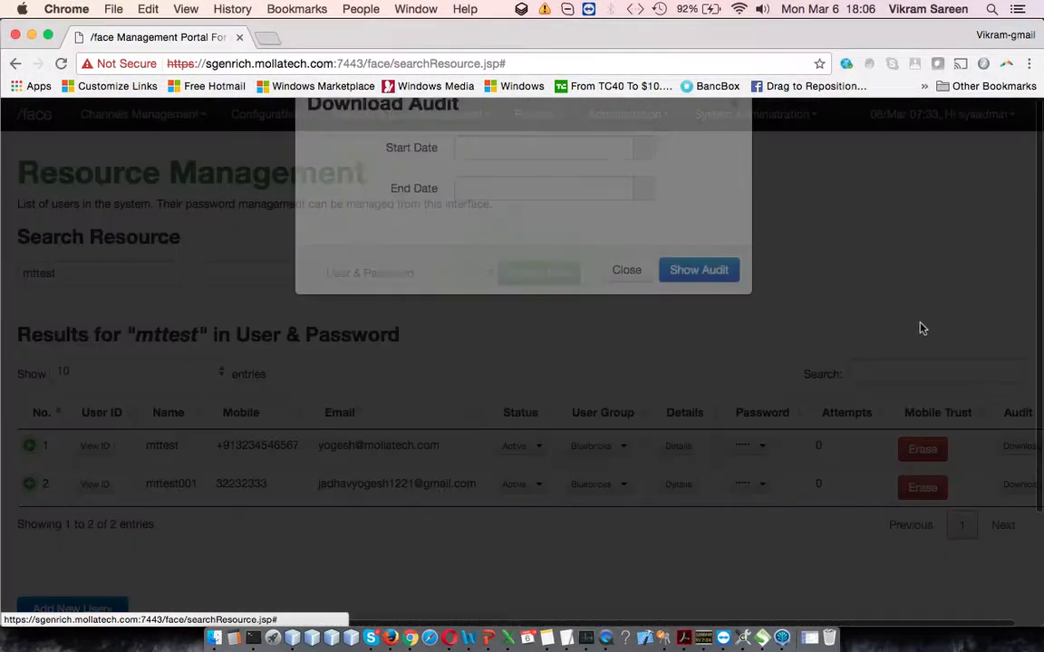
left_click(566, 214)
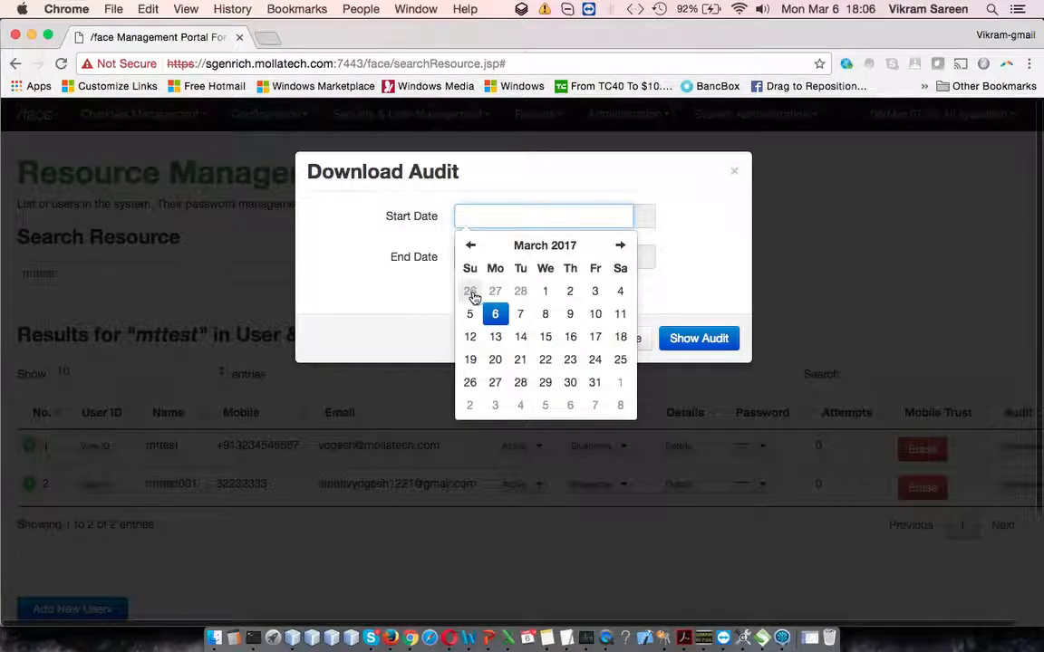
left_click(472, 290)
left_click(678, 278)
left_click(648, 258)
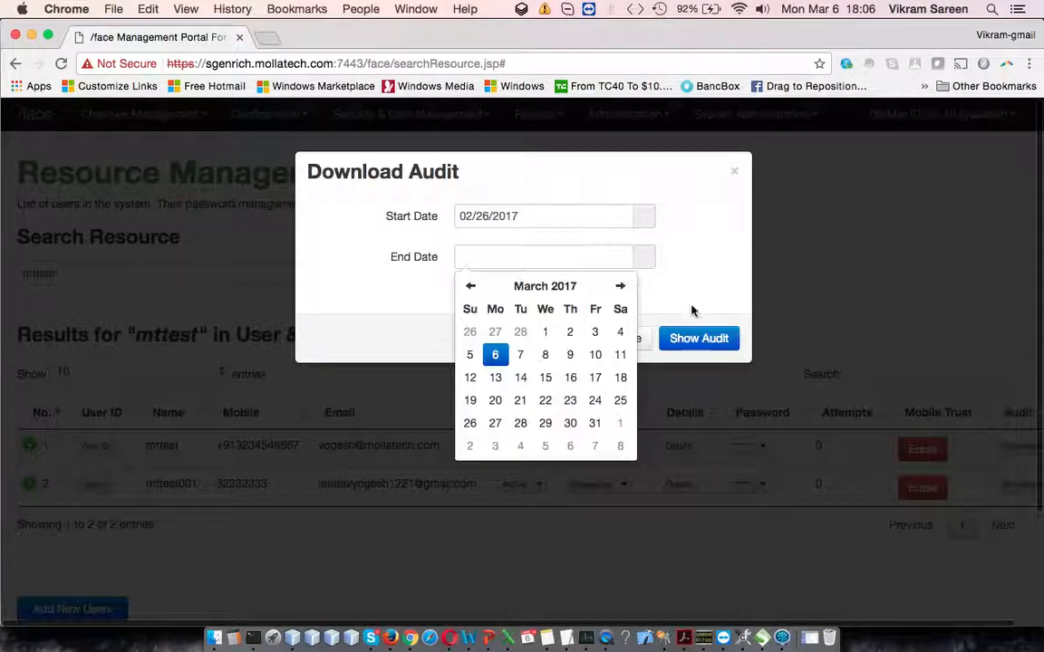
left_click(620, 354)
left_click(692, 305)
left_click(702, 341)
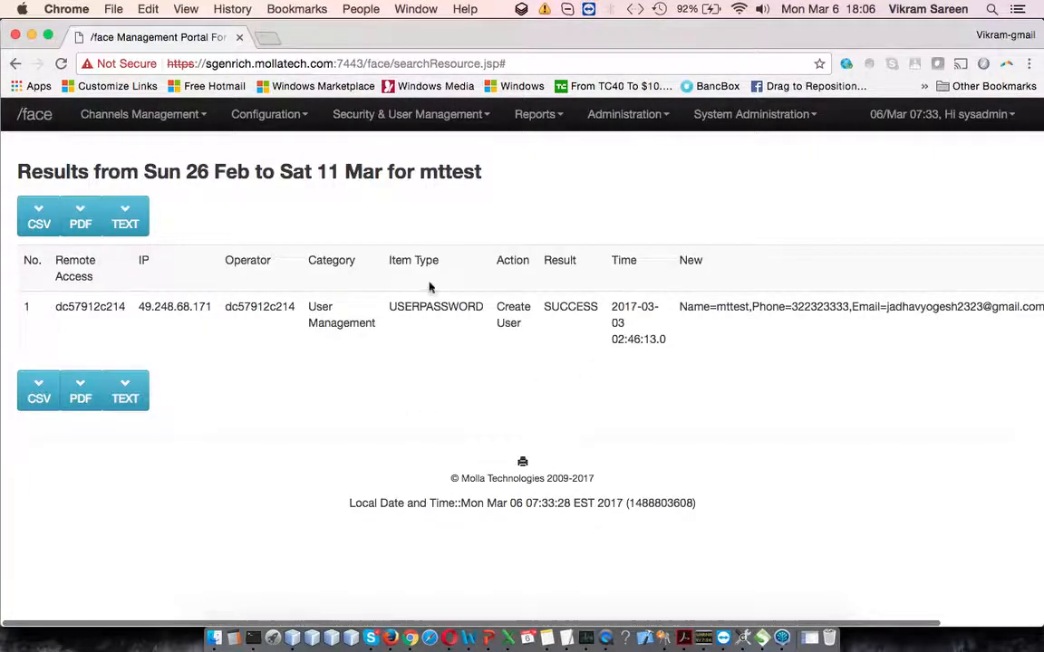
Step: Examine all columns of the audit record for mttest
left_click_drag(458, 294, 833, 367)
left_click(833, 367)
scroll(833, 367, "right", 3)
scroll(832, 372, "left", 3)
Step: Switch to PowerPoint and display slide 51, Axiom Protect Dashboard – Part 4, listing the multi-factor authentication topics
left_click(477, 640)
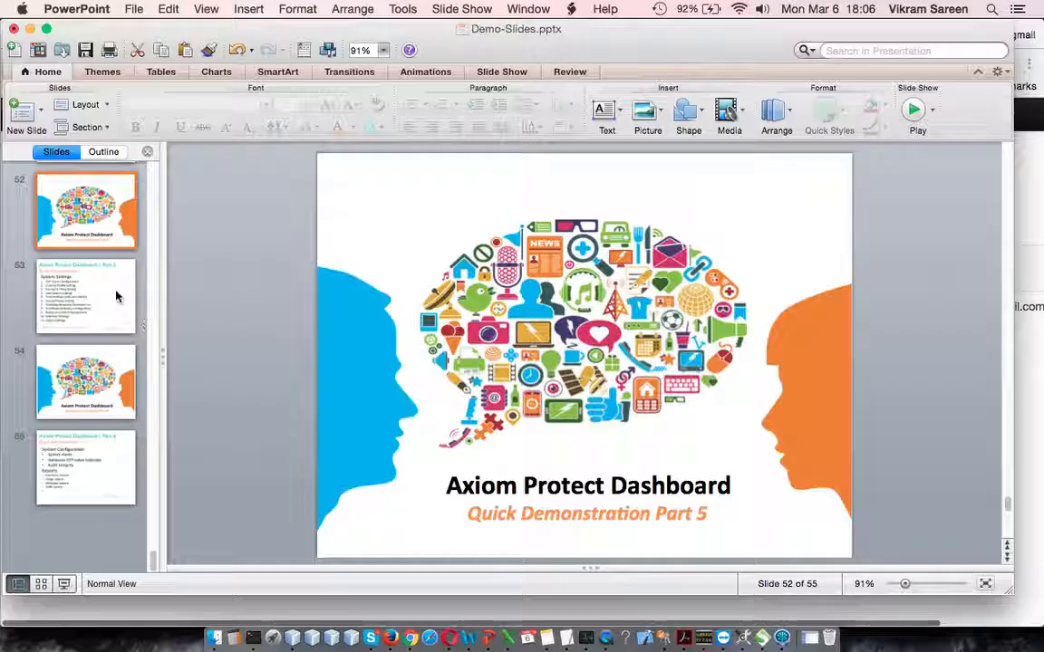
scroll(103, 264, "up", 2)
left_click(87, 216)
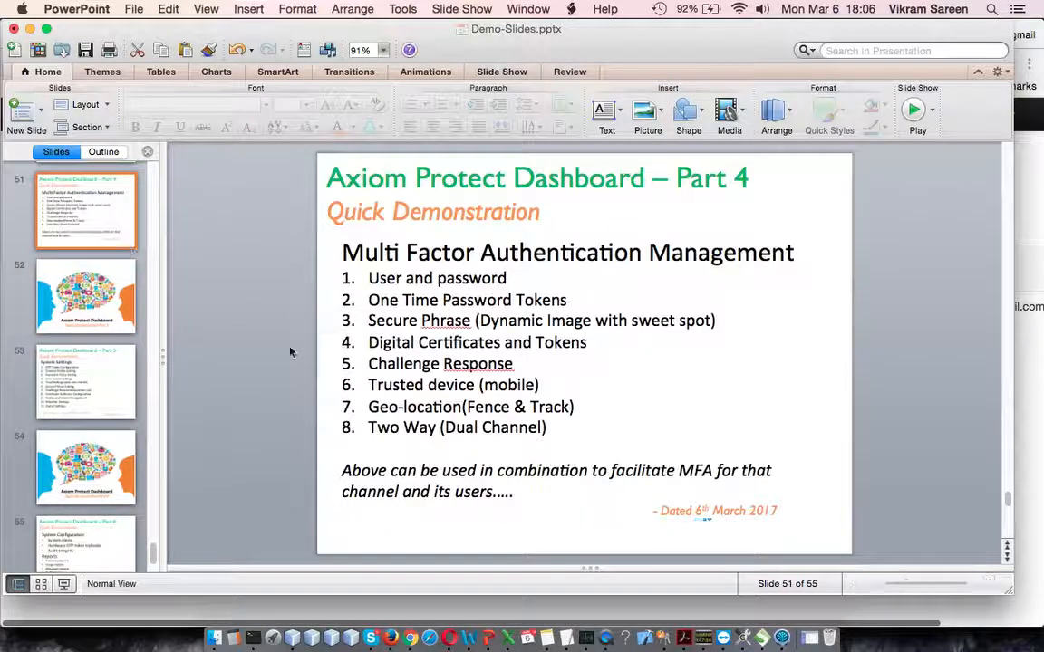
Step: Switch back to Chrome and search Resource Management for "mttest" in the Secure Phrase (Image Based) category
left_click(405, 632)
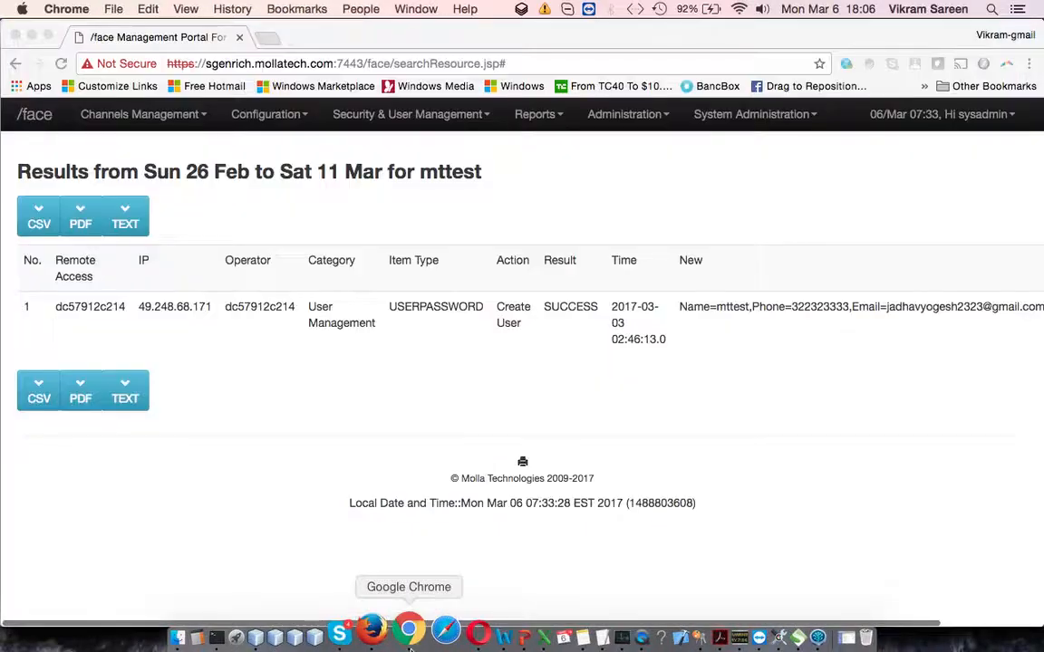
left_click(420, 116)
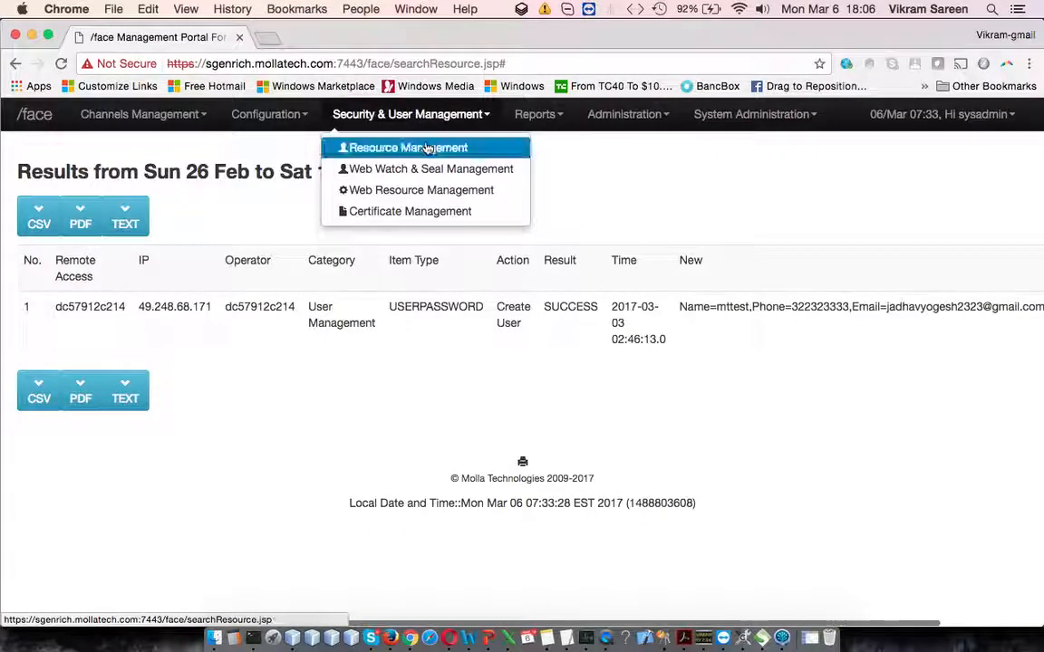
left_click(389, 148)
left_click(140, 270)
type("mttest")
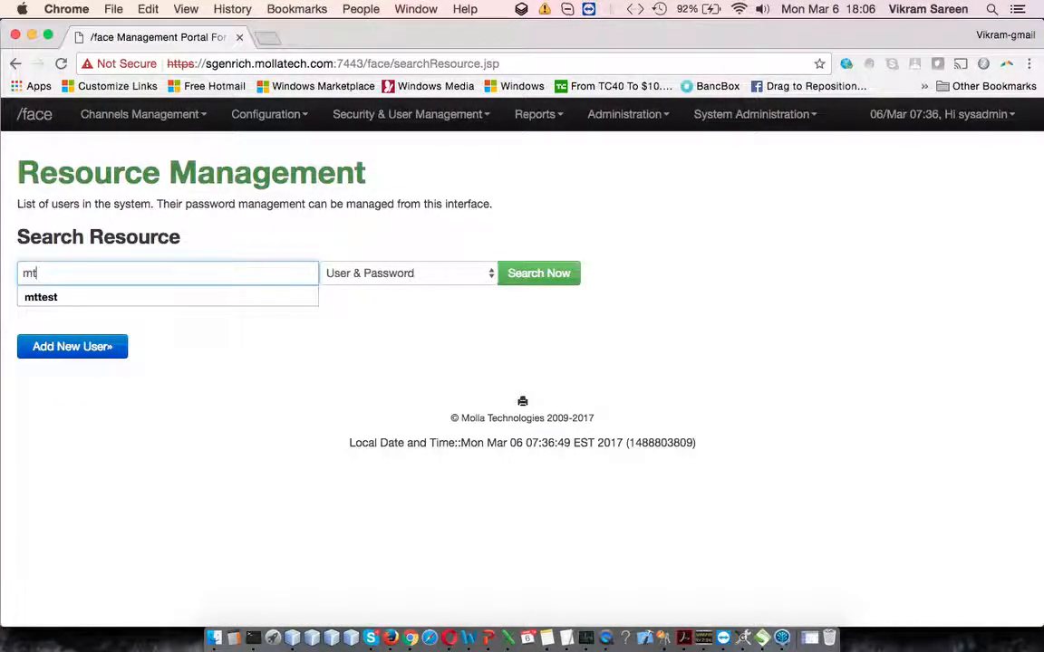
left_click(391, 297)
left_click(421, 274)
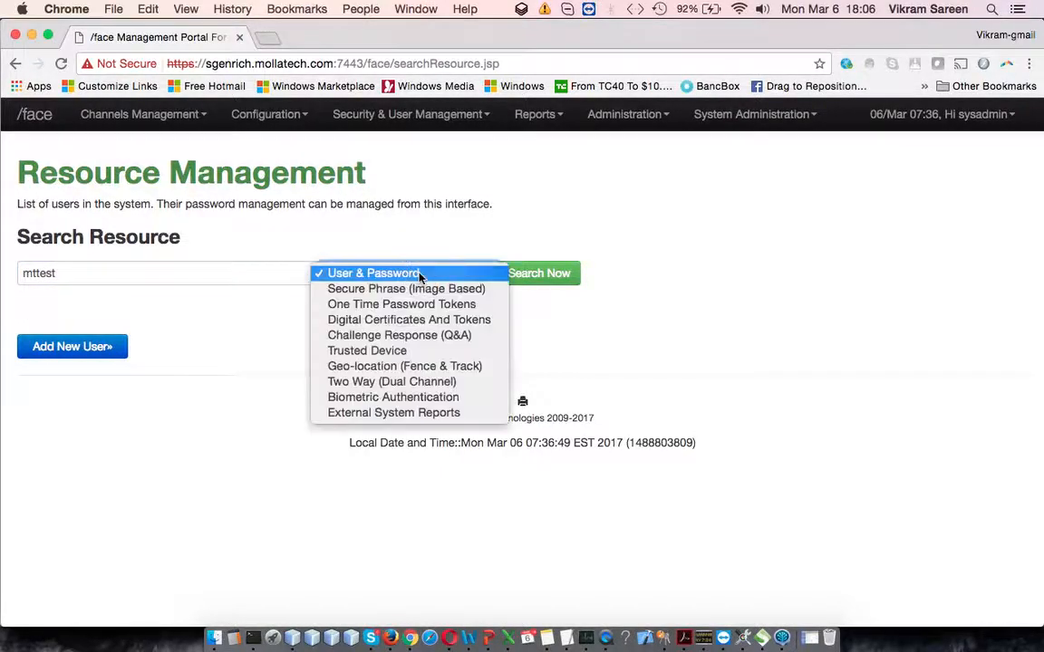
left_click(553, 282)
left_click(553, 281)
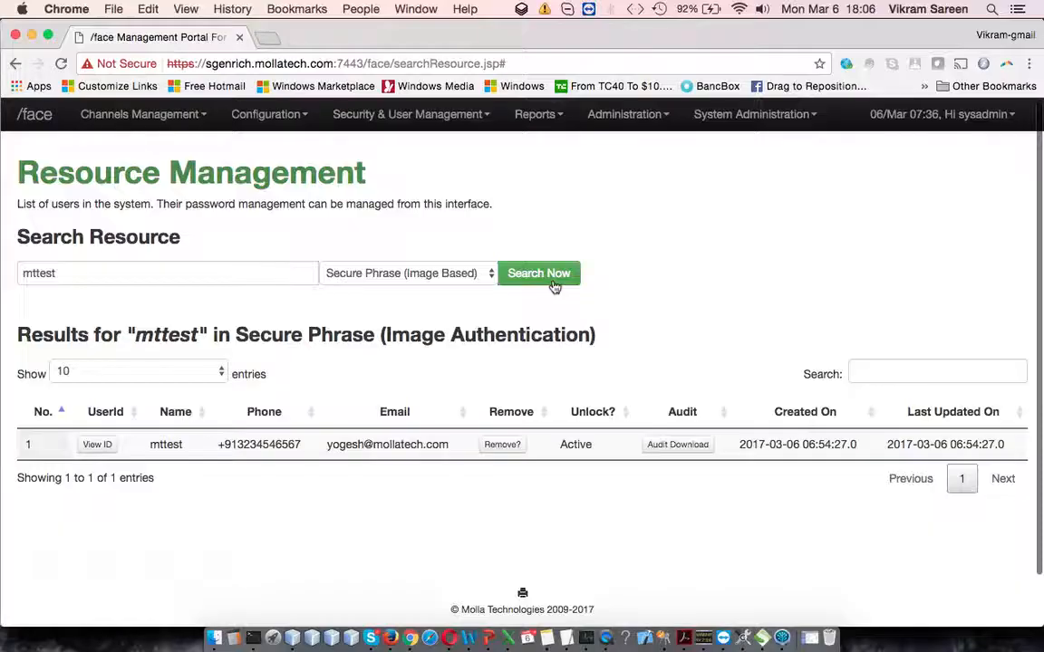
scroll(550, 408, "down", 1)
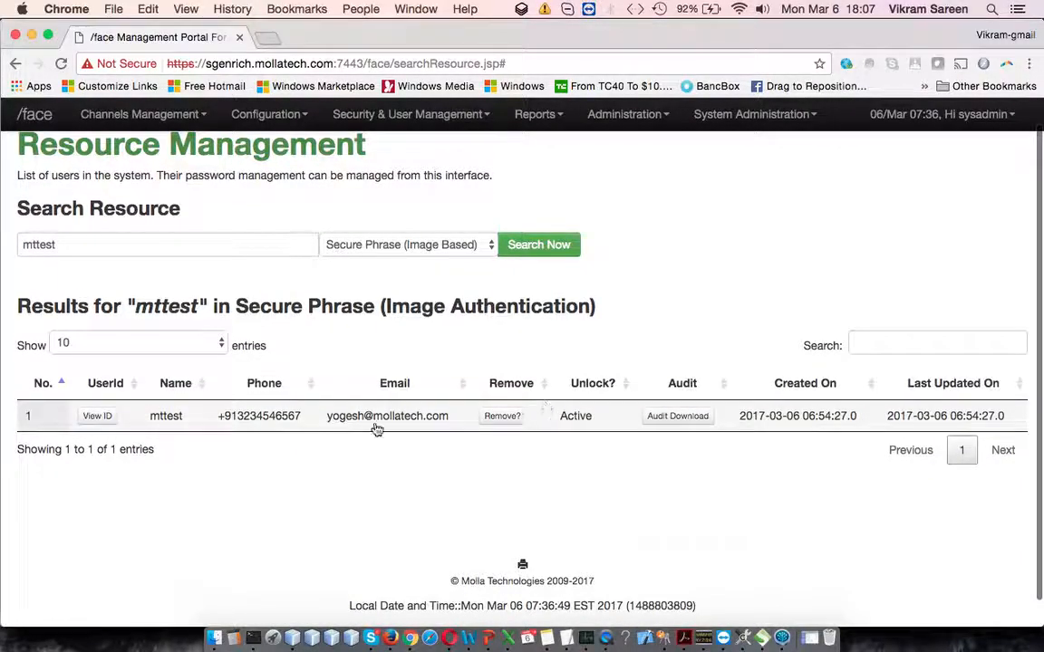
Step: View the user ID of mttest in the Secure Phrase results, close it, and review the record's available actions
left_click(95, 413)
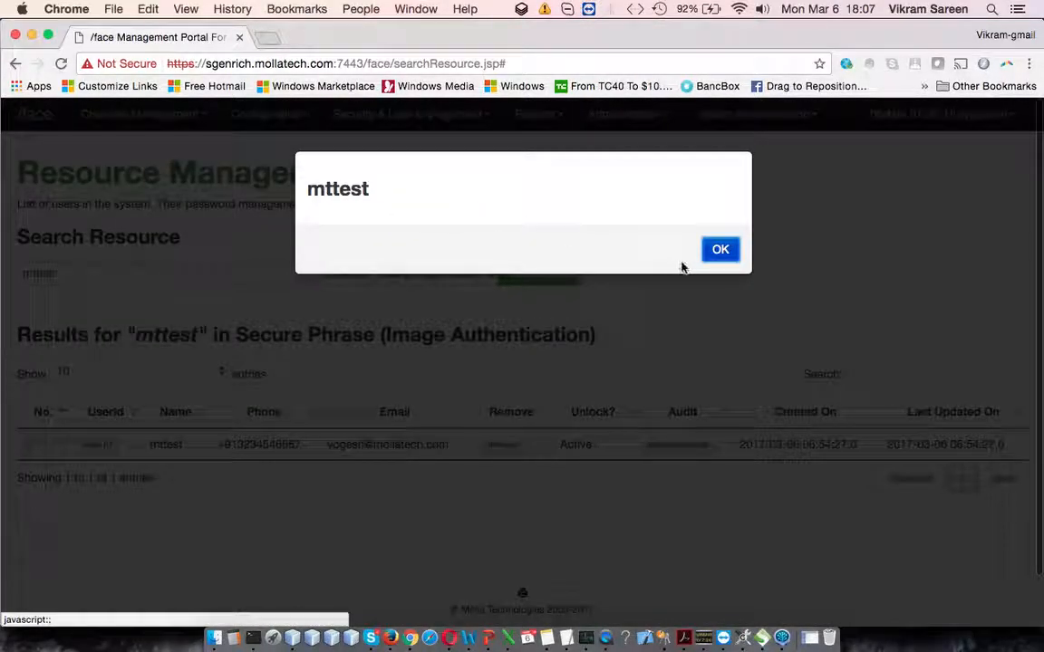
left_click(715, 252)
scroll(590, 390, "down", 1)
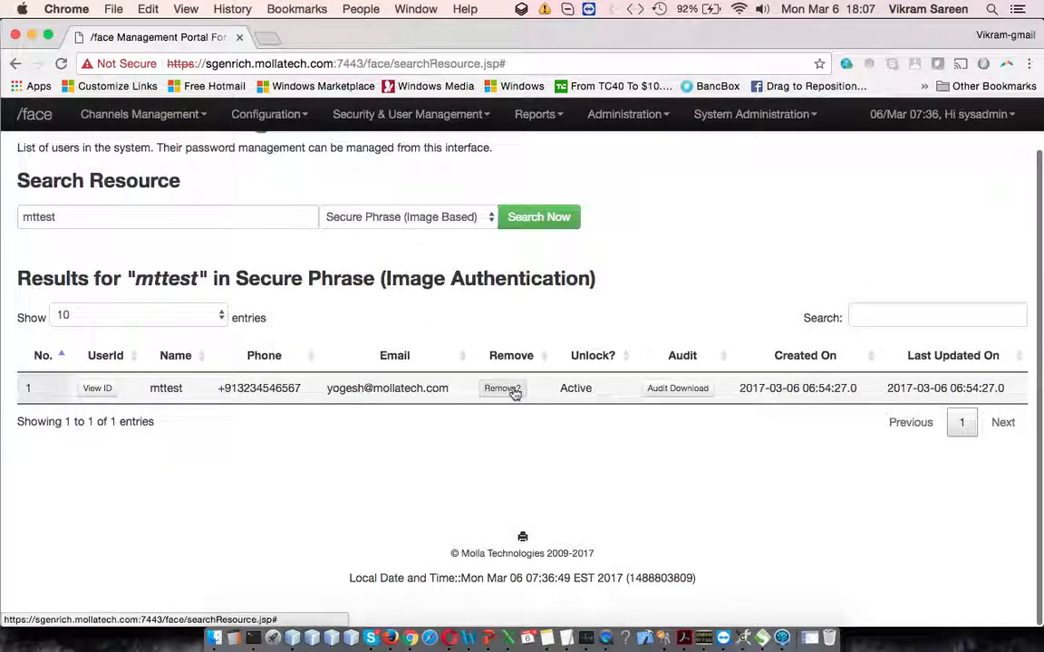
Step: Search Resource Management for "mttest" in the One Time Password Tokens category
scroll(514, 391, "up", 1)
left_click(468, 274)
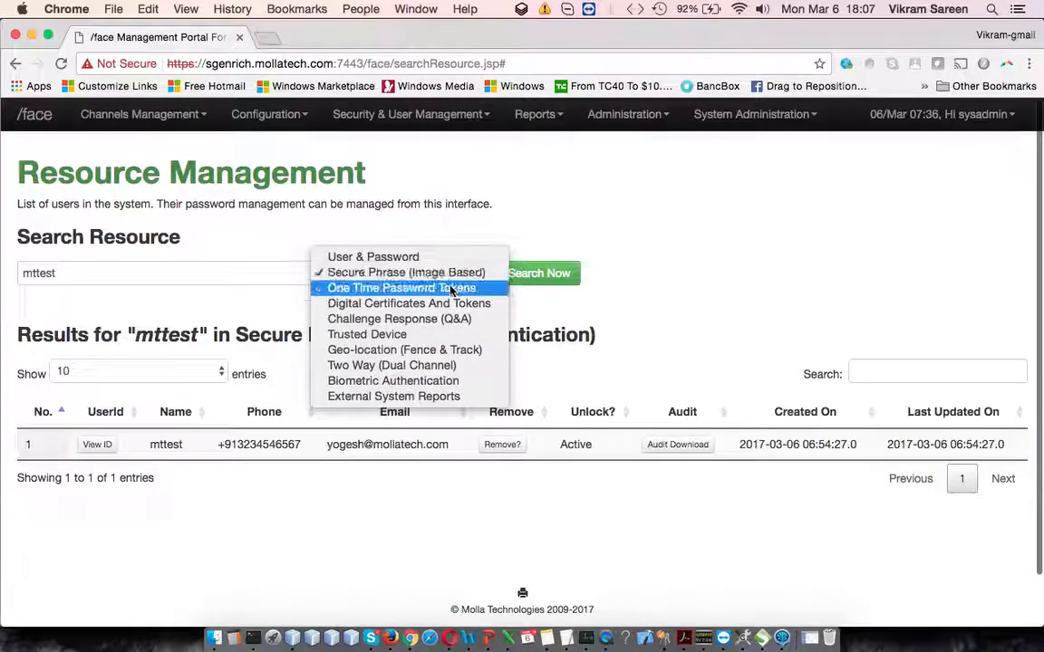
left_click(451, 288)
left_click(539, 272)
scroll(548, 363, "down", 1)
scroll(548, 362, "down", 1)
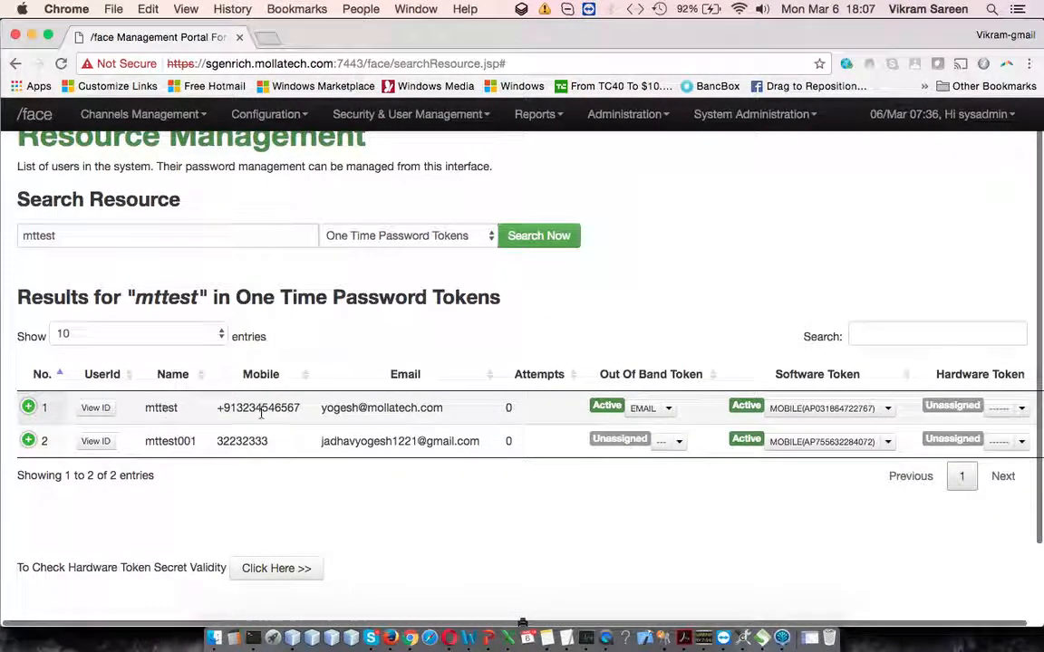
Step: Review the out-of-band token actions for mttest, including the token types available under Assign Token and Change Token Type
scroll(671, 409, "right", 1)
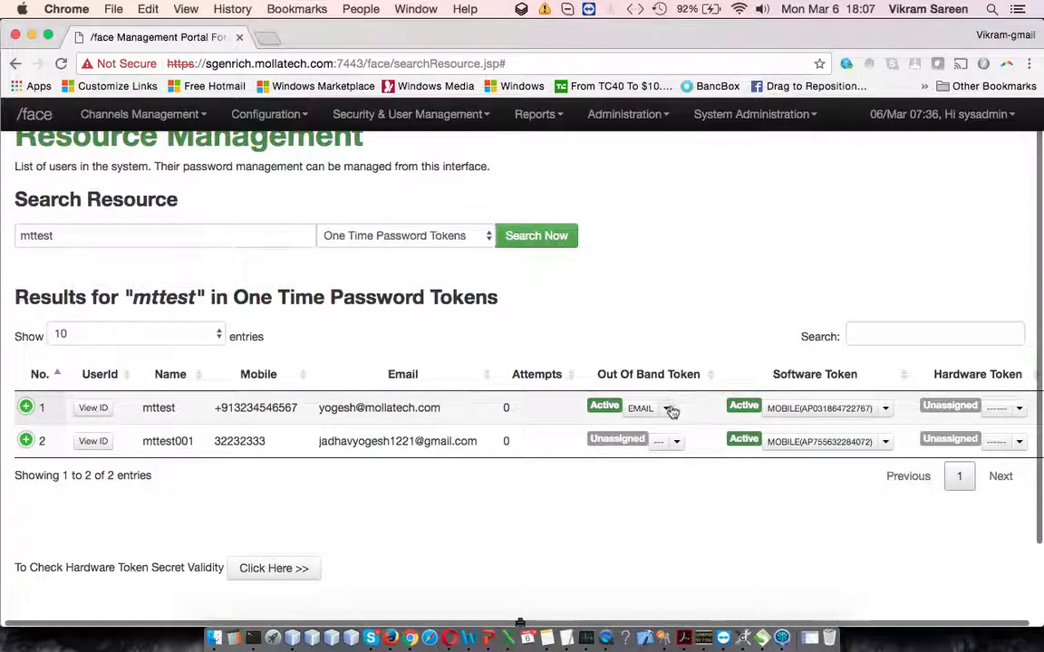
left_click(671, 411)
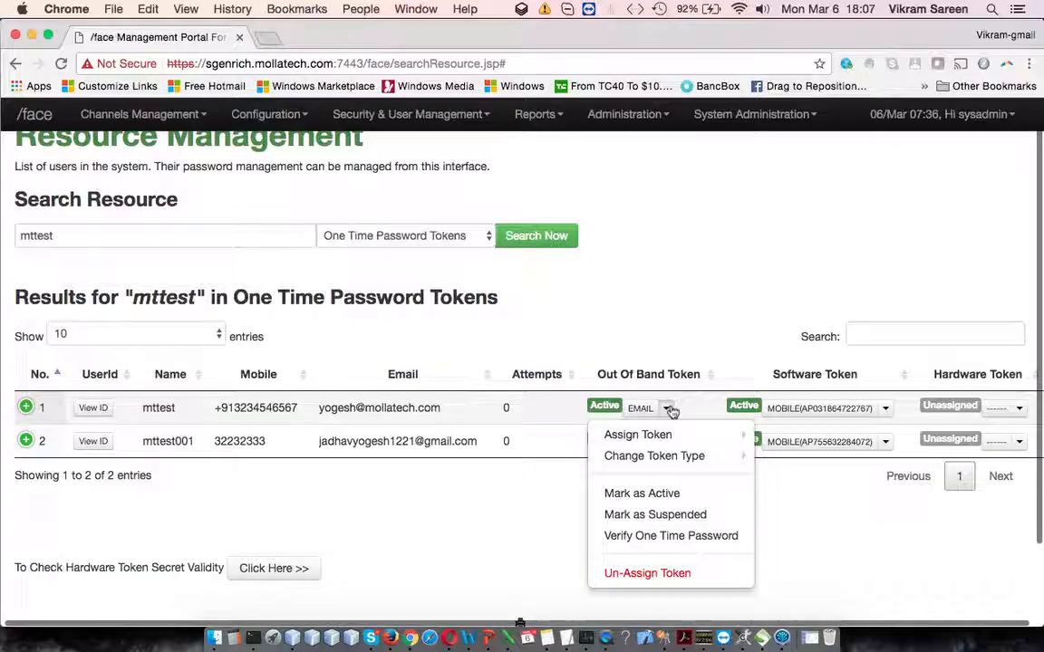
mouse_move(704, 435)
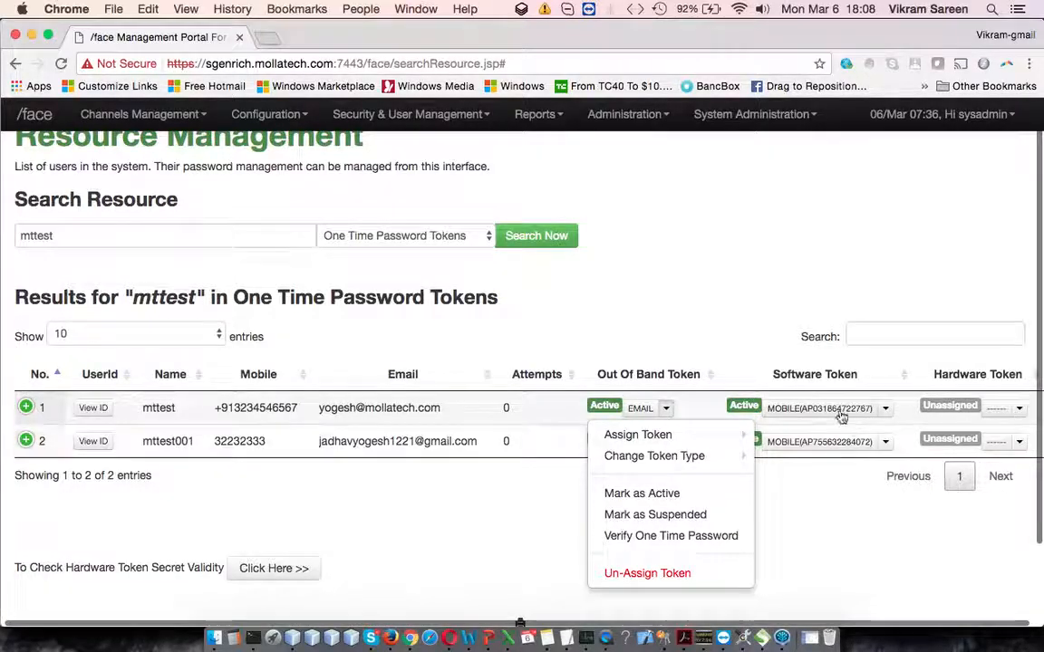
left_click(802, 511)
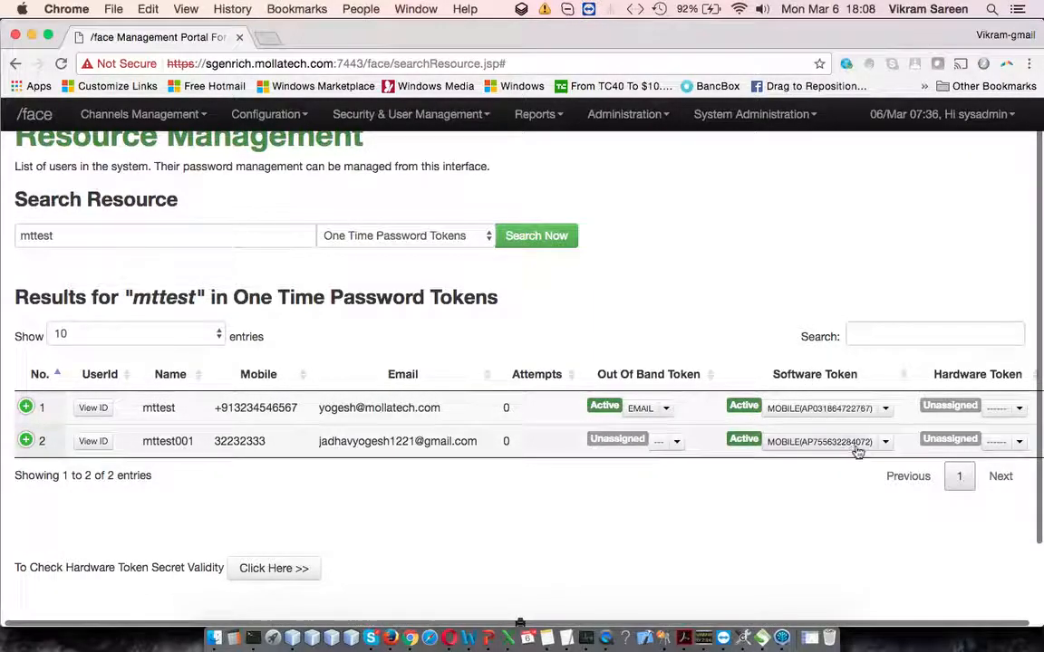
left_click(666, 409)
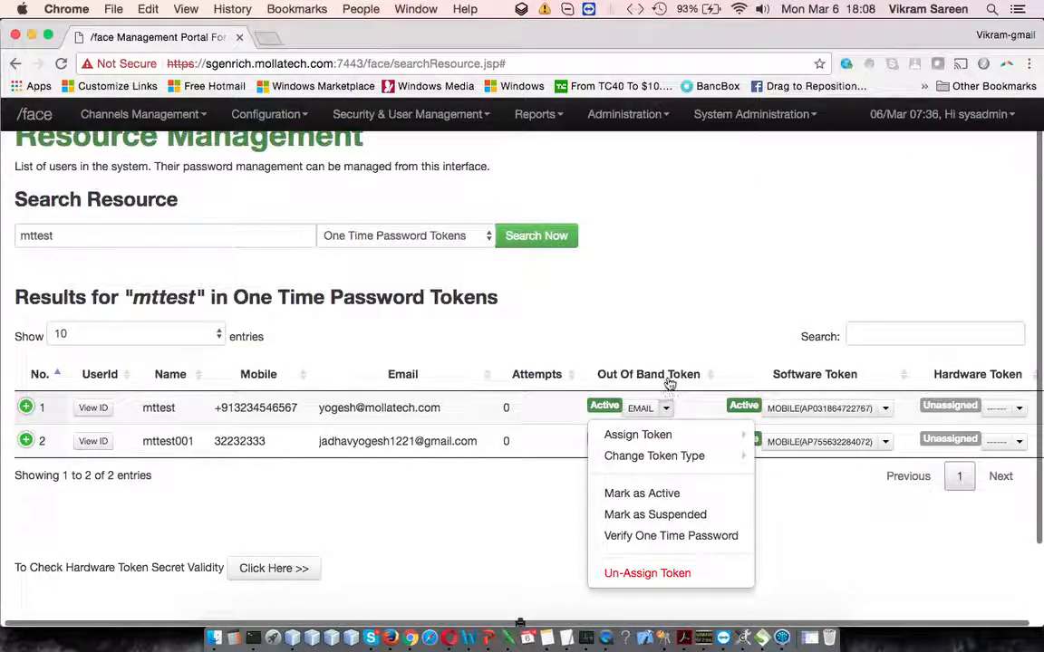
mouse_move(686, 433)
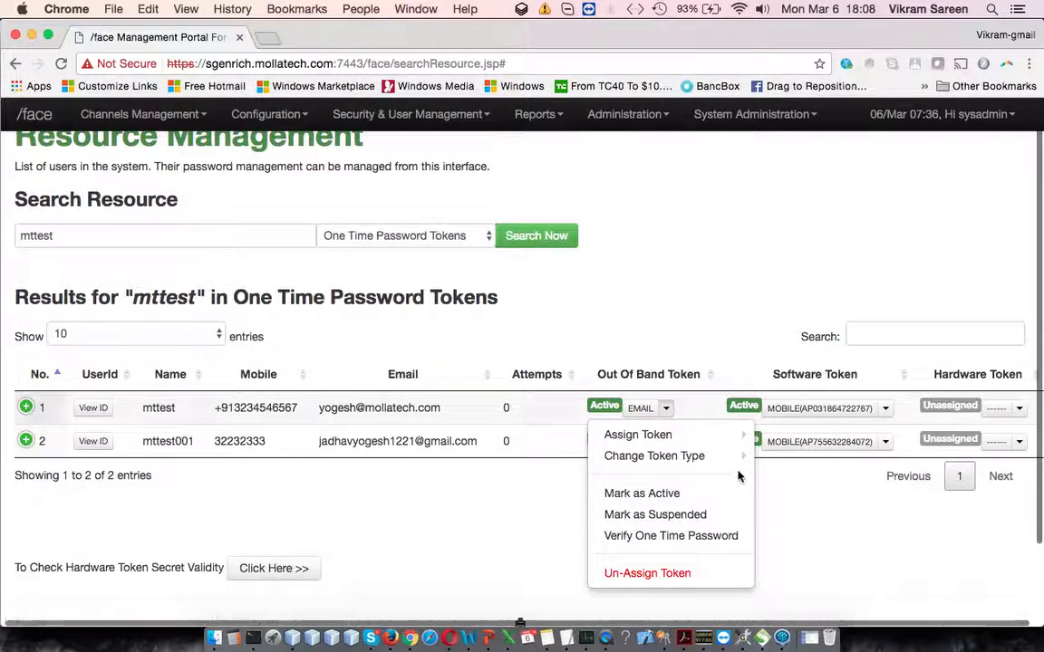
mouse_move(739, 456)
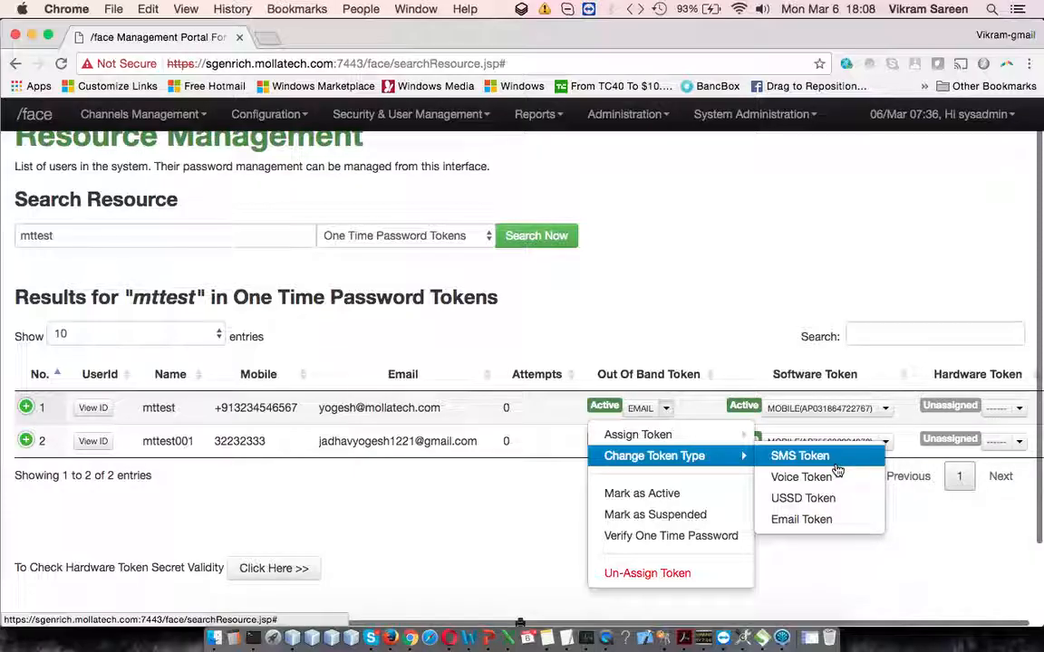
Step: Try to verify a one-time password for mttest's out-of-band token by entering the OTP, and close the verification dialog
left_click(684, 537)
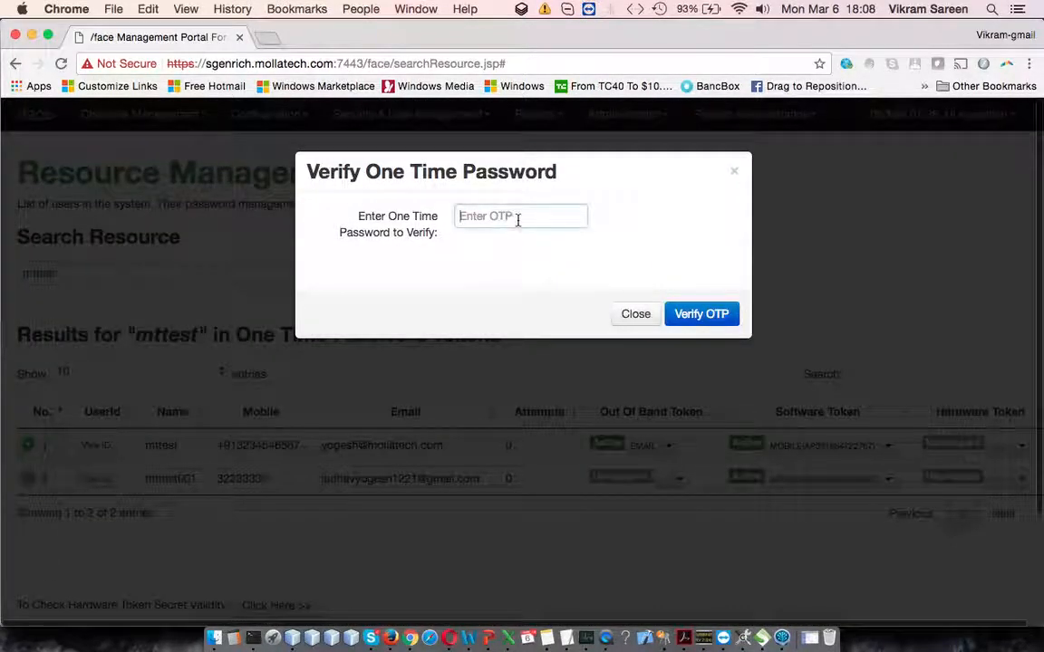
type("43434")
left_click(689, 312)
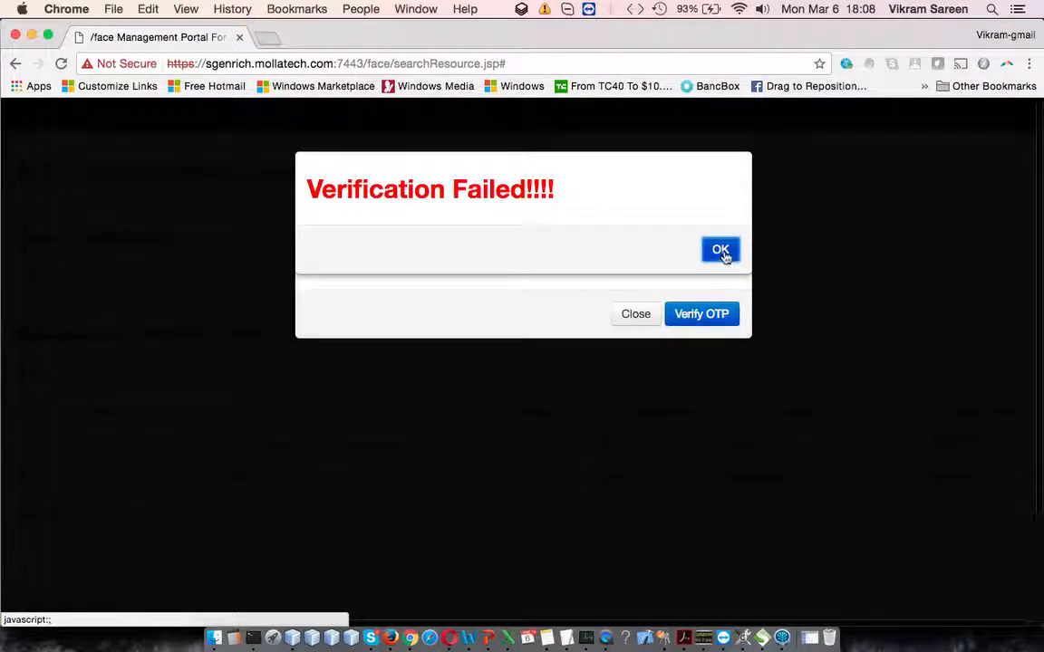
left_click(721, 253)
left_click(642, 314)
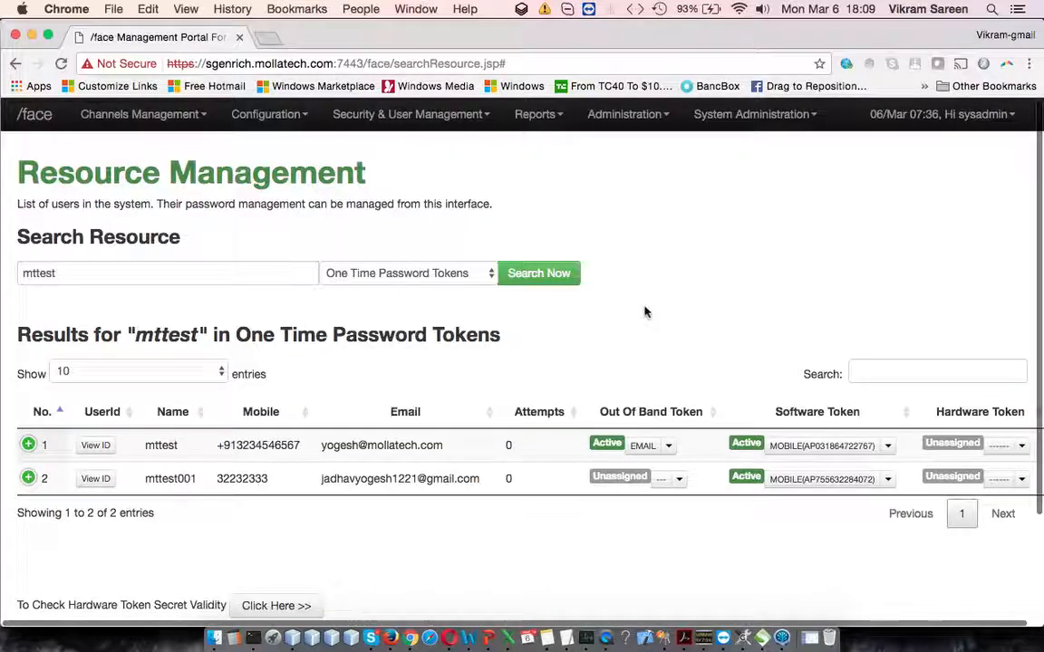
Step: Review the status, Verify One Time Password and Un-Assign Token actions for mttest's out-of-band token
left_click(668, 446)
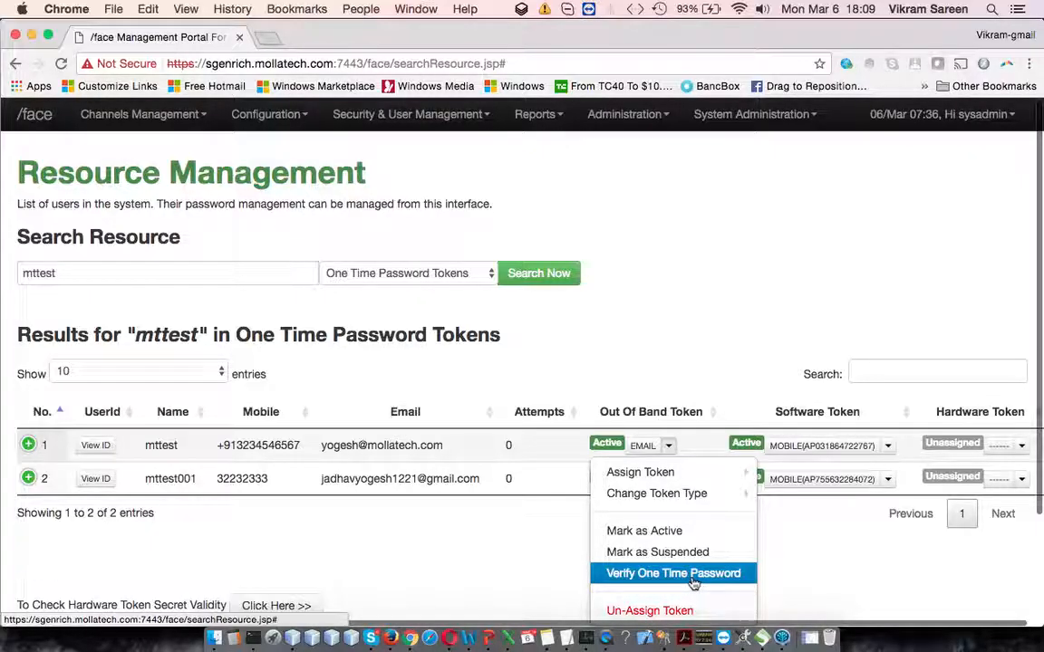
scroll(693, 585, "down", 2)
scroll(694, 584, "down", 1)
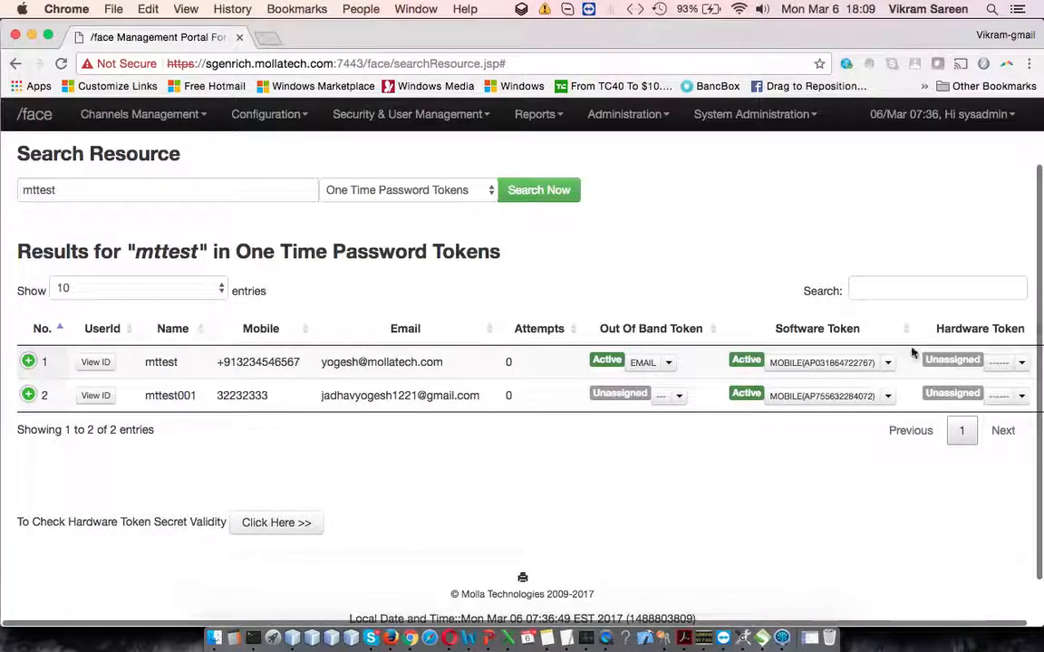
Step: Review mttest's software token actions, including the assignable token types and the delivery options for resending the registration code
left_click(888, 363)
mouse_move(883, 391)
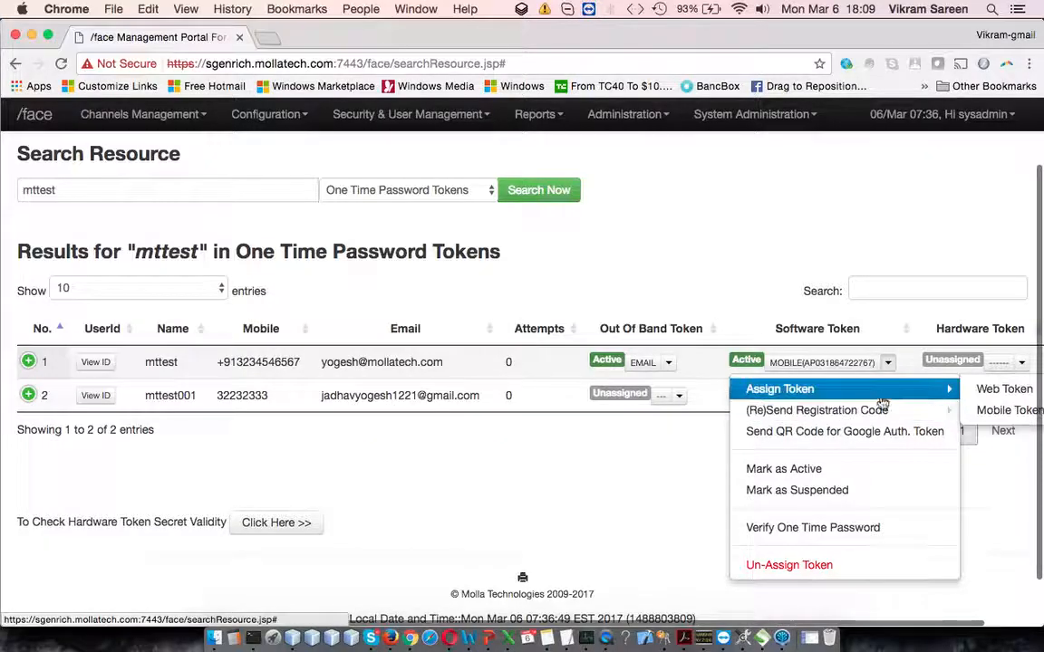
scroll(878, 399, "right", 2)
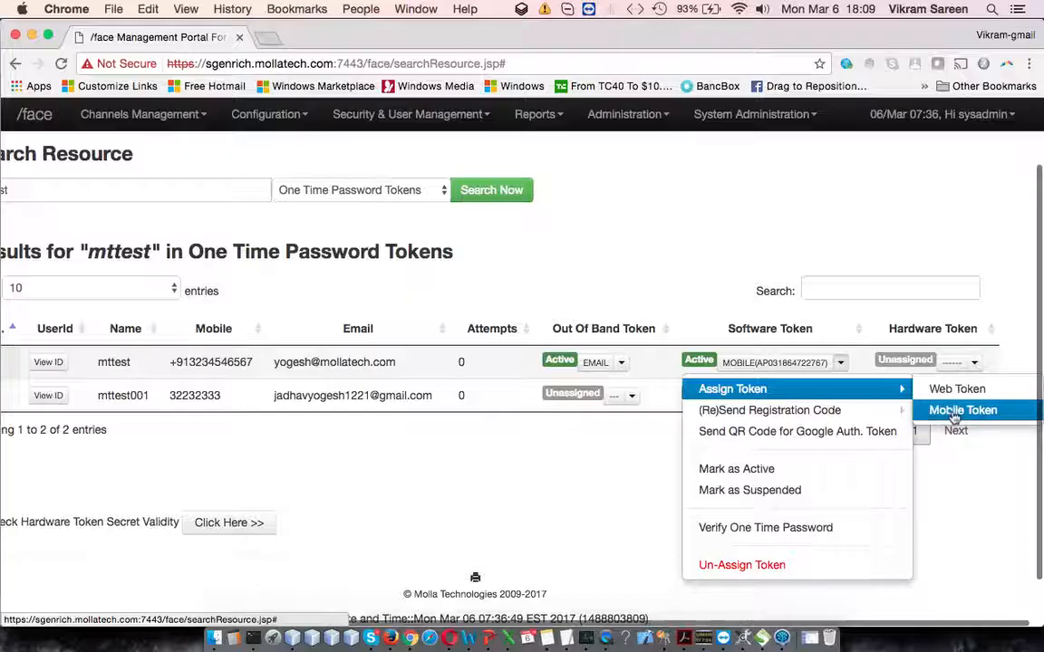
mouse_move(905, 412)
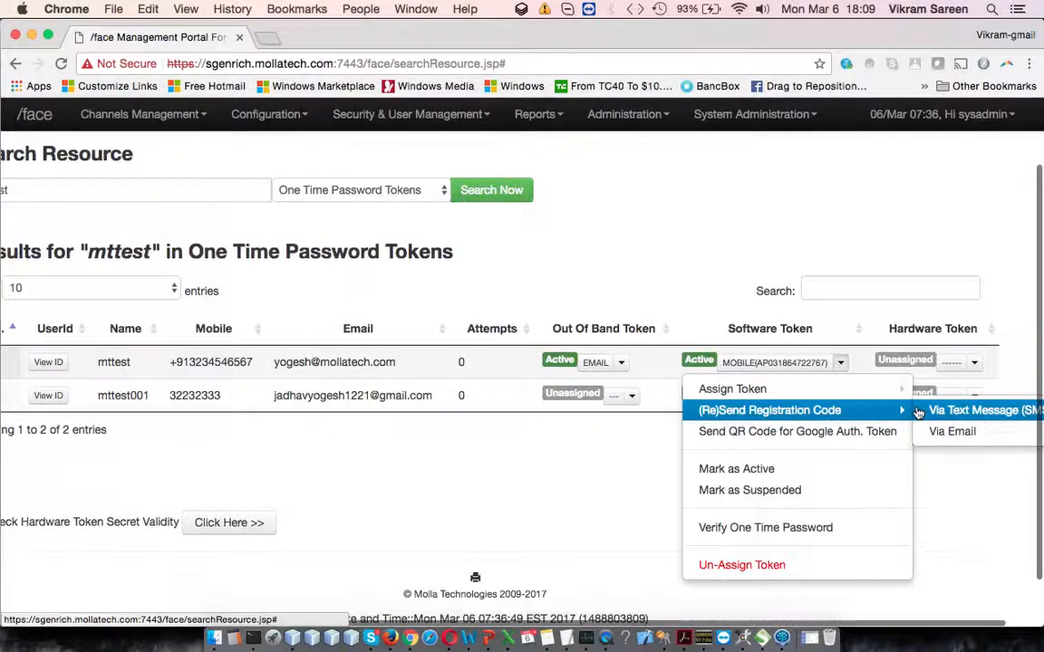
scroll(911, 413, "right", 1)
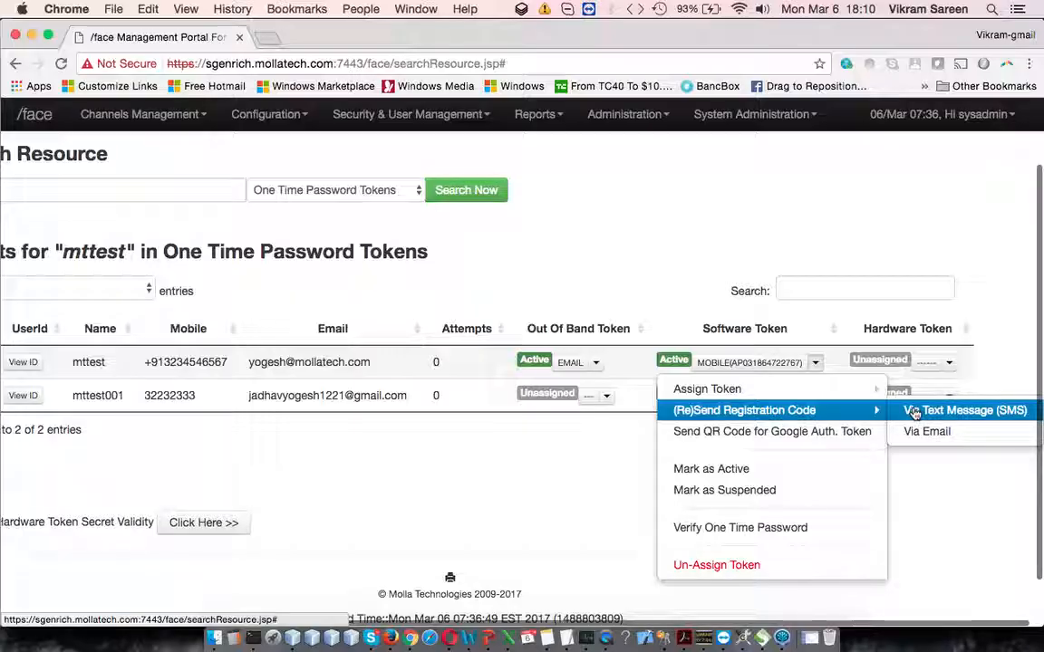
scroll(906, 435, "left", 3)
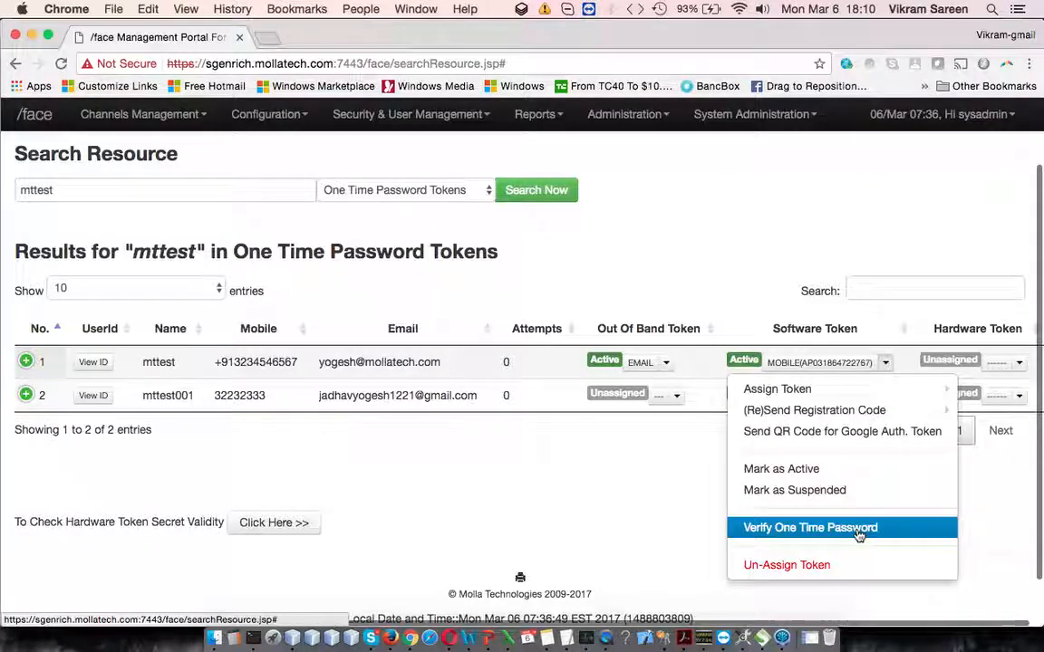
left_click(674, 504)
Step: Display the full list of hardware token actions for mttest with the page zoomed out to 90%
left_click(1020, 364)
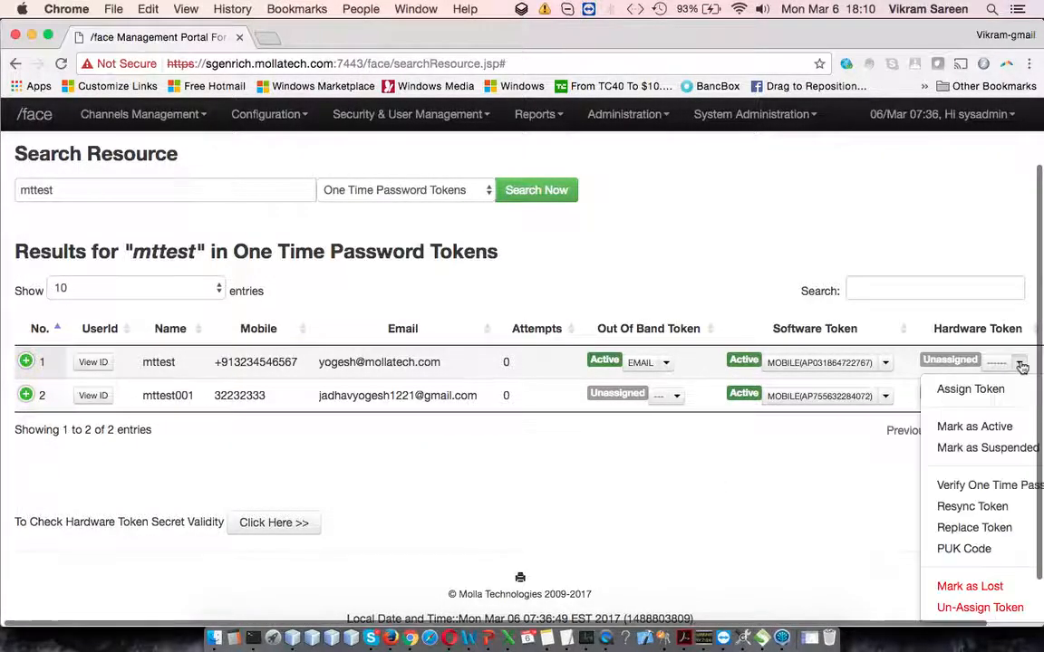
scroll(974, 426, "right", 2)
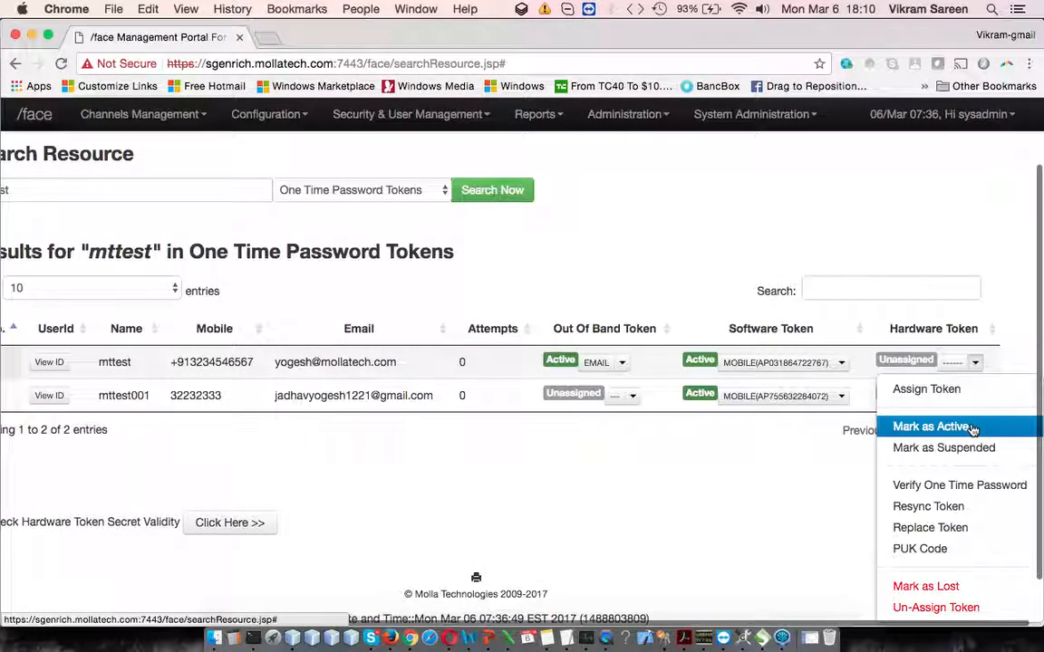
key("super+minus")
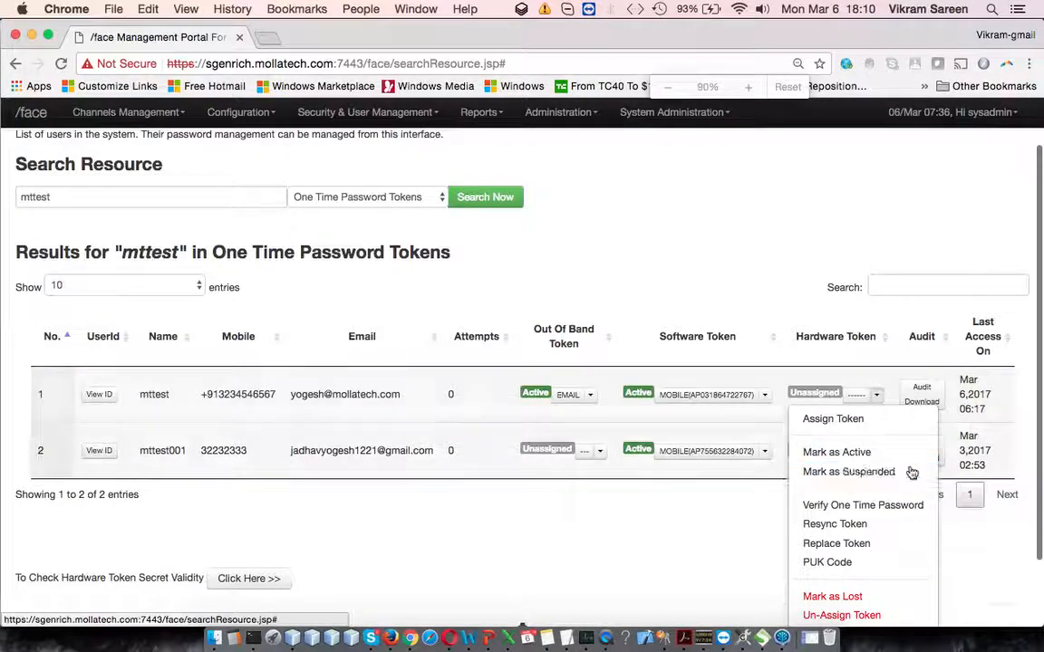
scroll(861, 518, "down", 2)
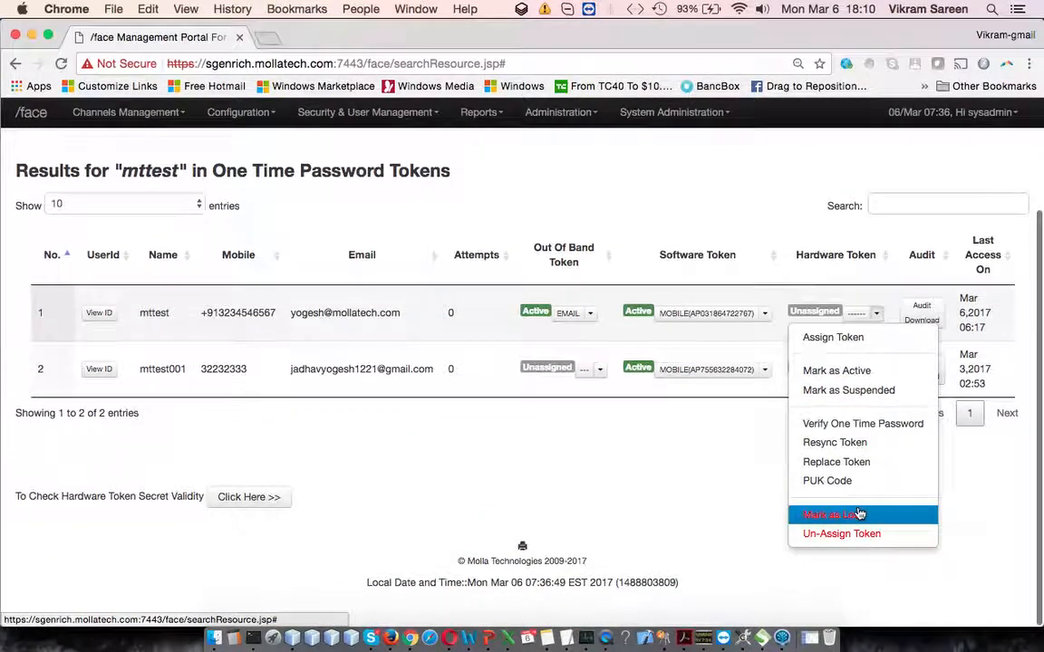
Step: Enter a serial number in the Assign Hardware Token form for mttest, and close the form without submitting
left_click(881, 341)
left_click(547, 207)
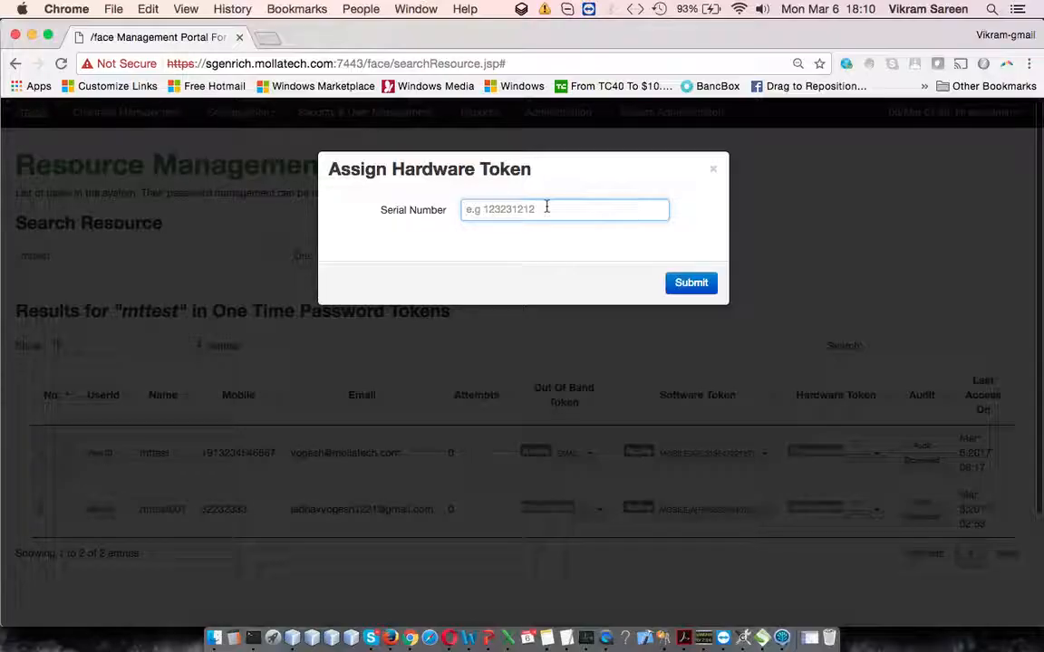
type("2600")
left_click(713, 168)
Step: View the First OTP and Second OTP fields of the Resync Hardware Token form for mttest, and close it without submitting
left_click(876, 453)
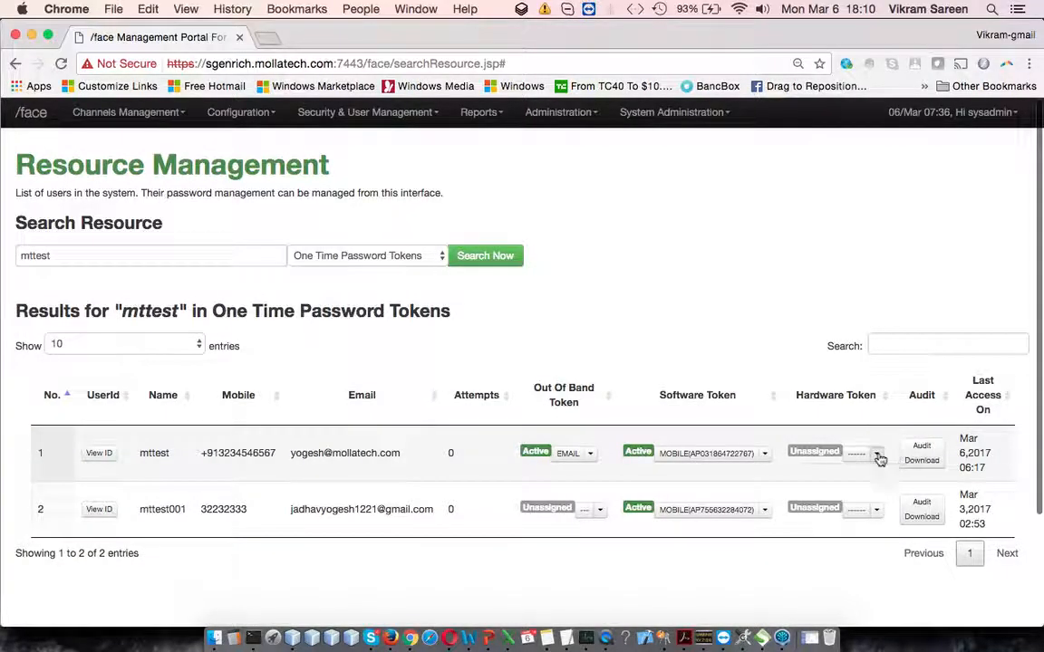
scroll(866, 535, "down", 3)
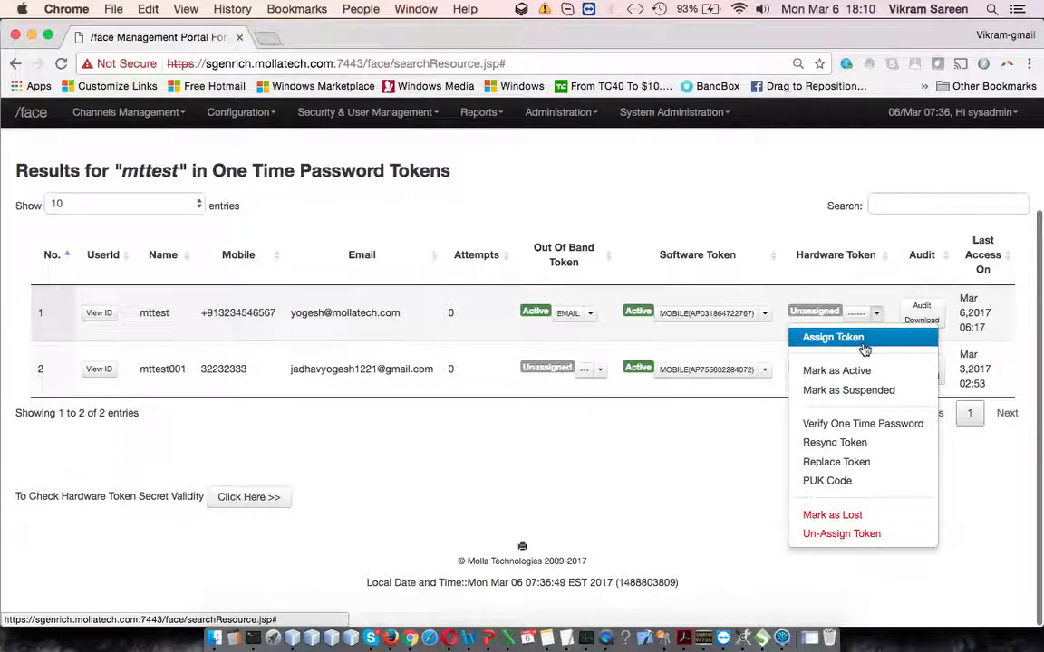
left_click(872, 442)
left_click(560, 215)
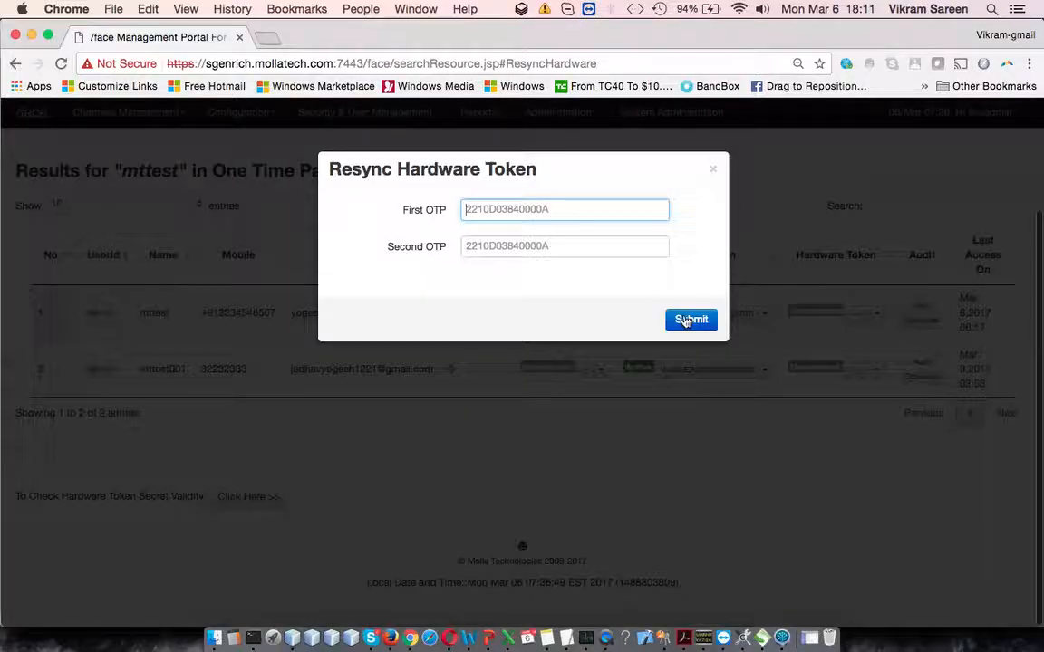
left_click(728, 173)
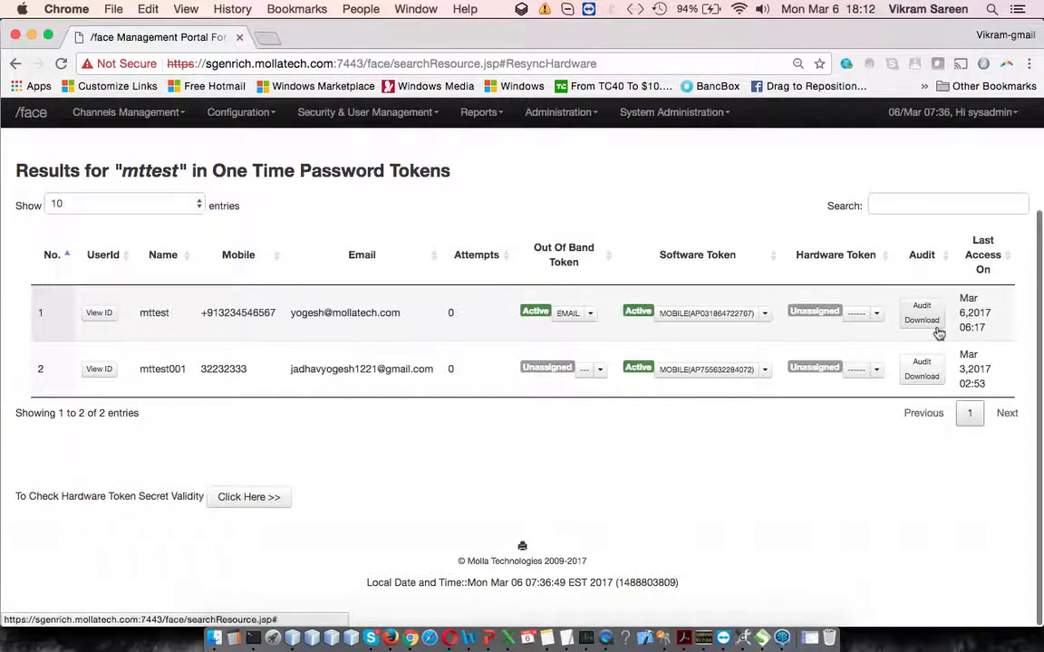
Step: View the Replace Hardware Token form for mttest with its Old Token Marked As choices, and close it without submitting
left_click(876, 313)
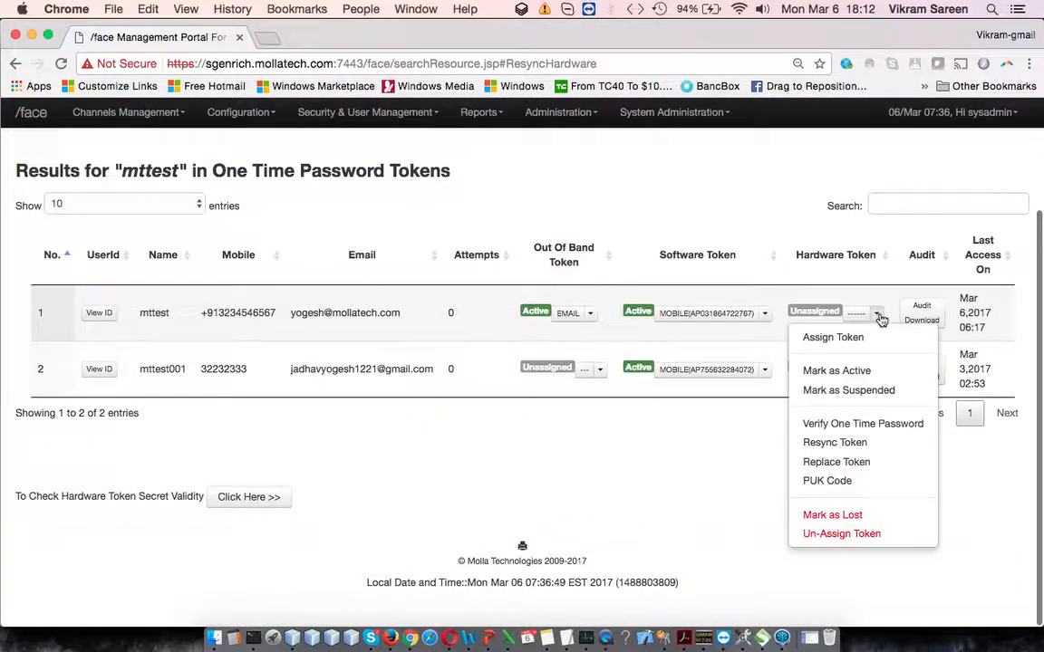
left_click(884, 472)
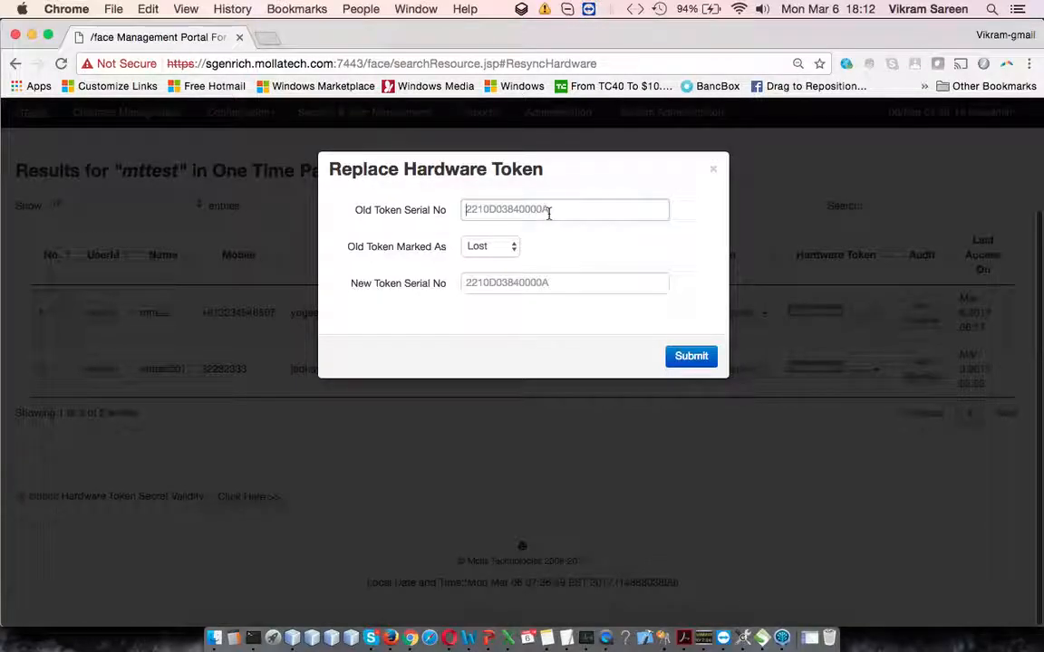
left_click(501, 248)
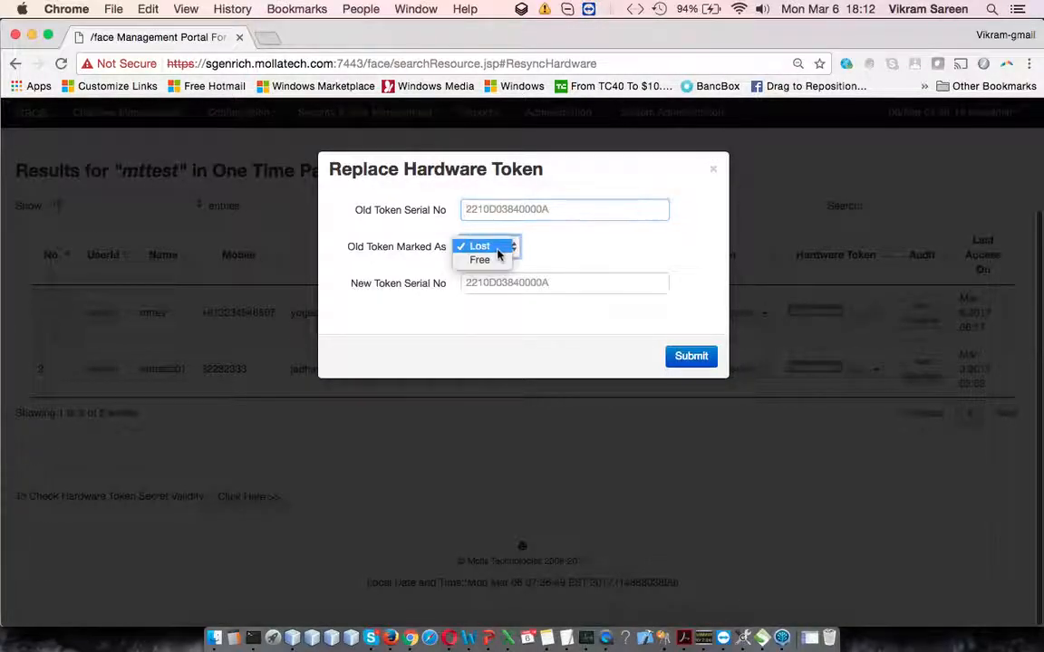
left_click(559, 261)
left_click(578, 213)
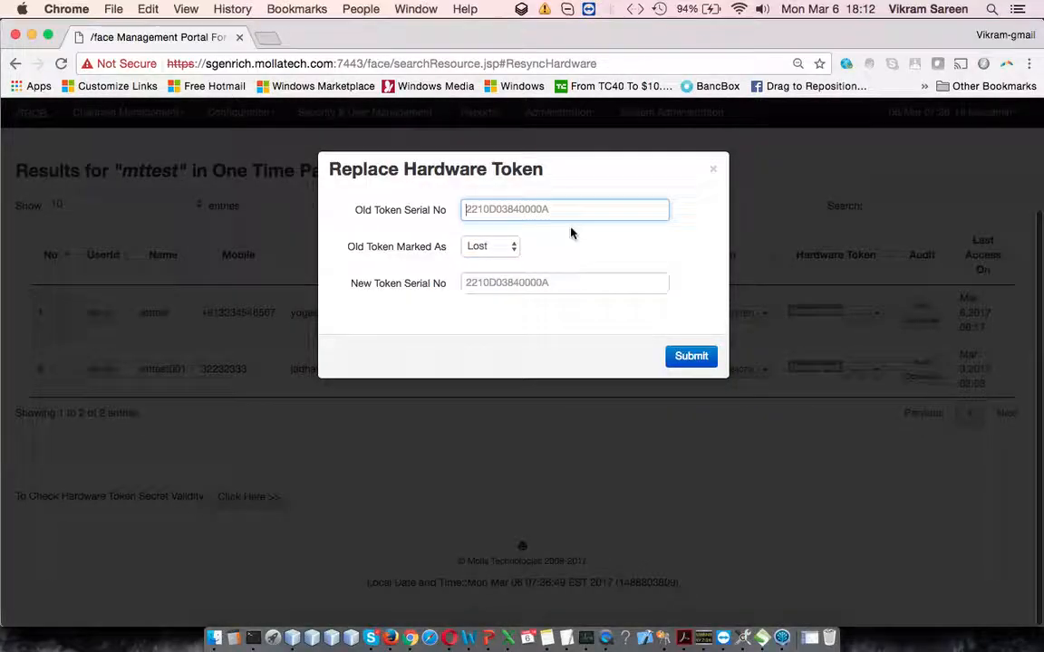
left_click(712, 171)
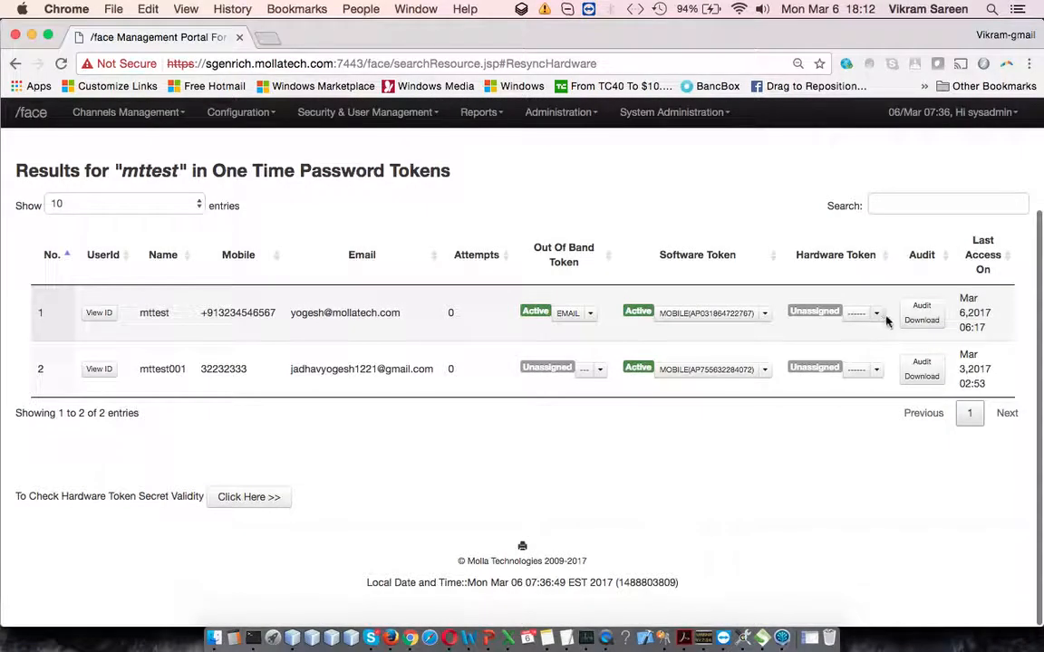
Step: View the PUK Code dialog for mttest's hardware token with its email and SMS sending options, and close it without sending
left_click(876, 313)
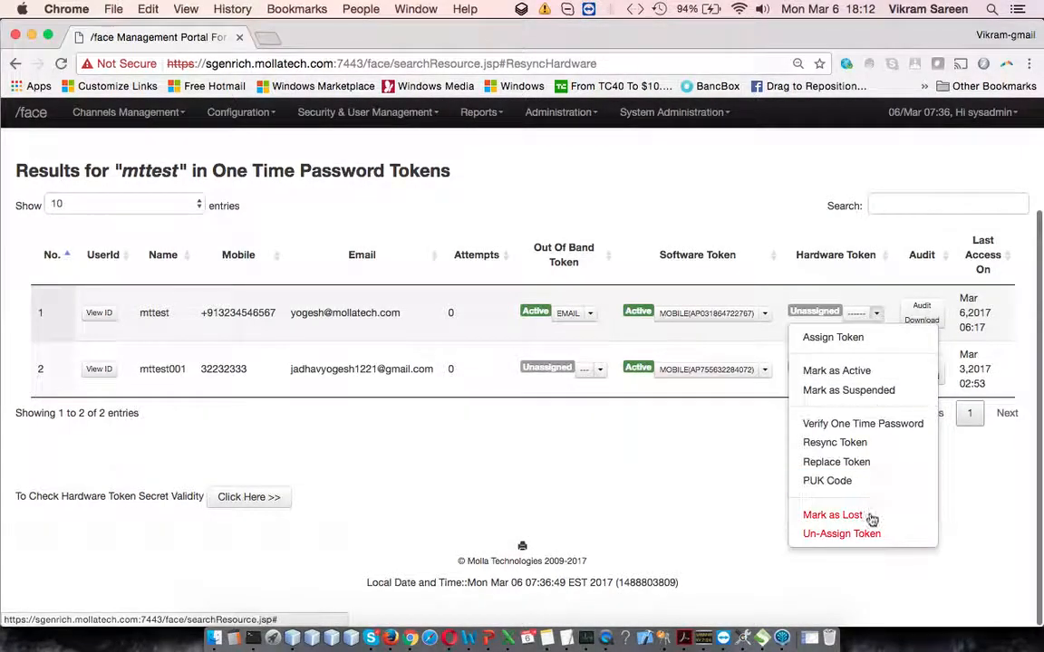
left_click(873, 481)
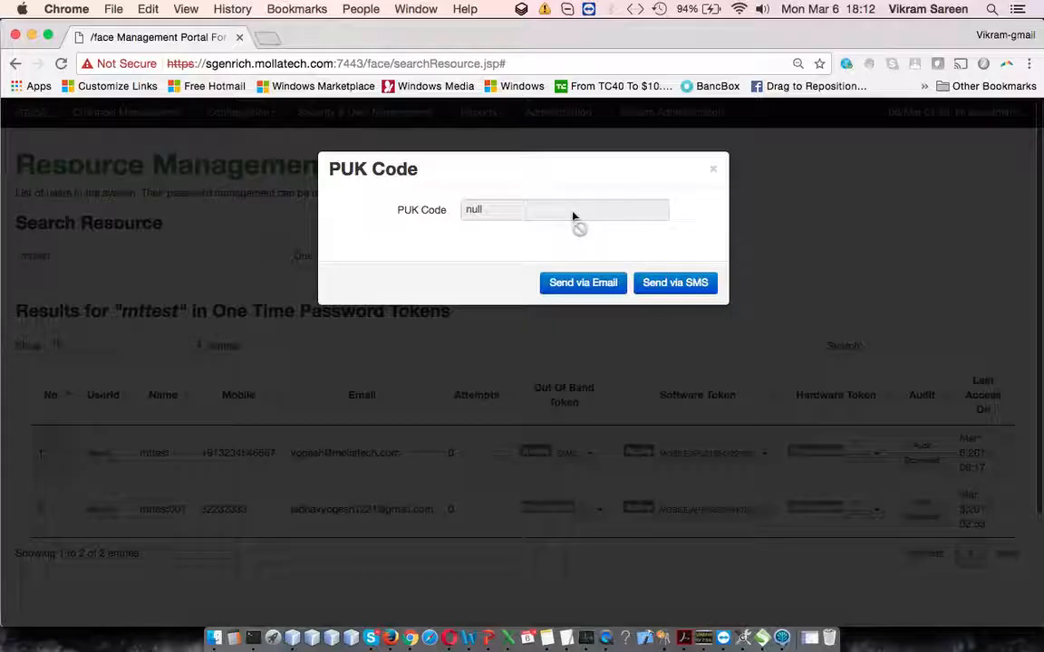
left_click(712, 174)
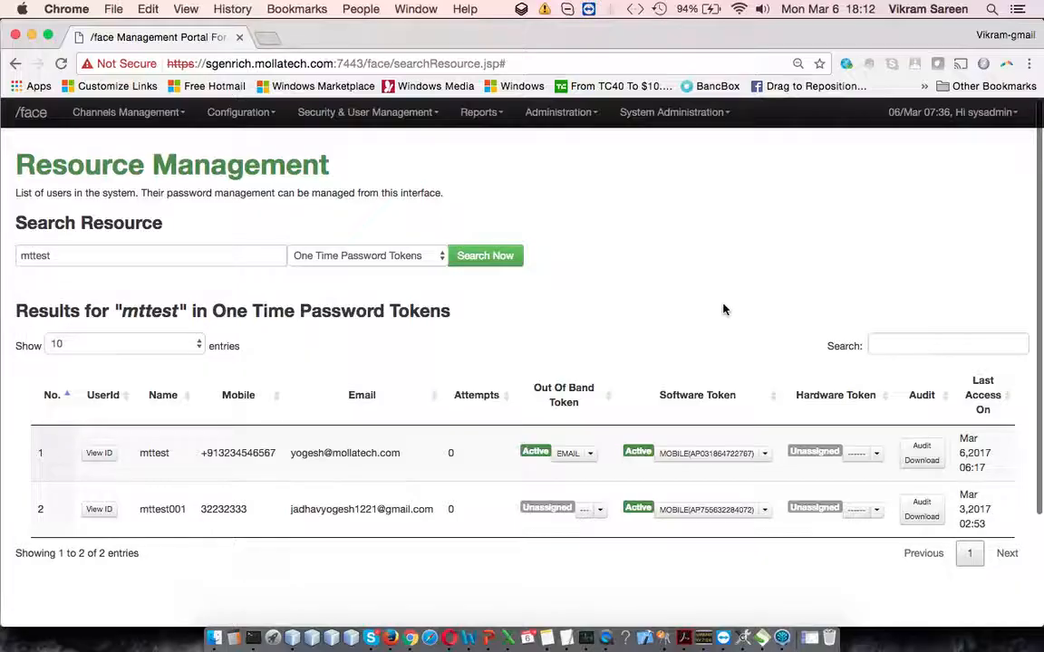
left_click(877, 455)
scroll(879, 461, "down", 3)
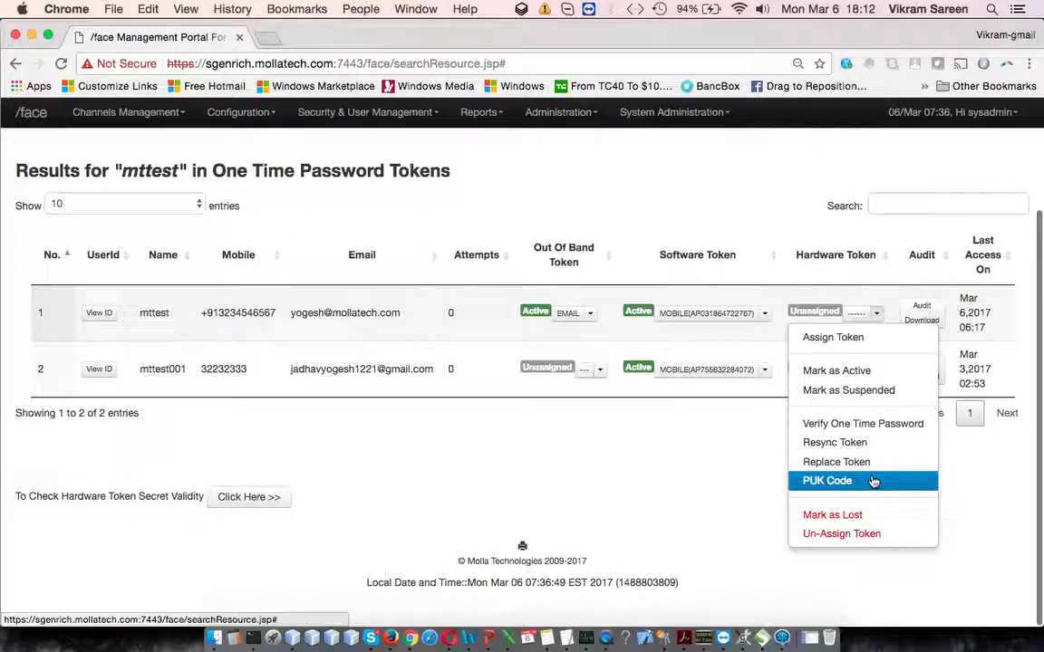
left_click(870, 486)
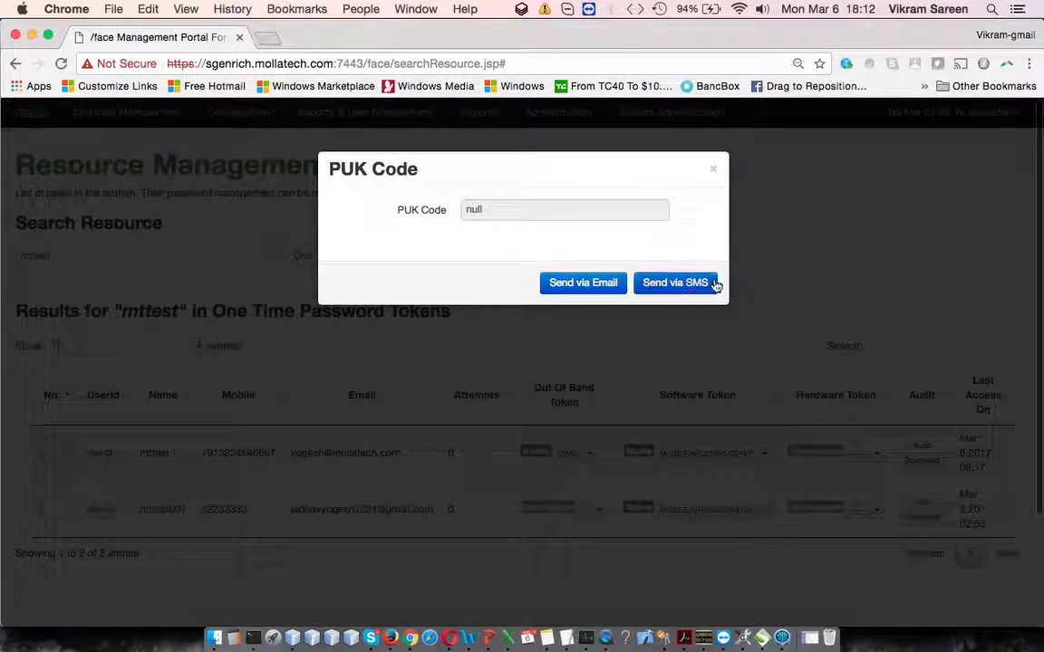
left_click(715, 172)
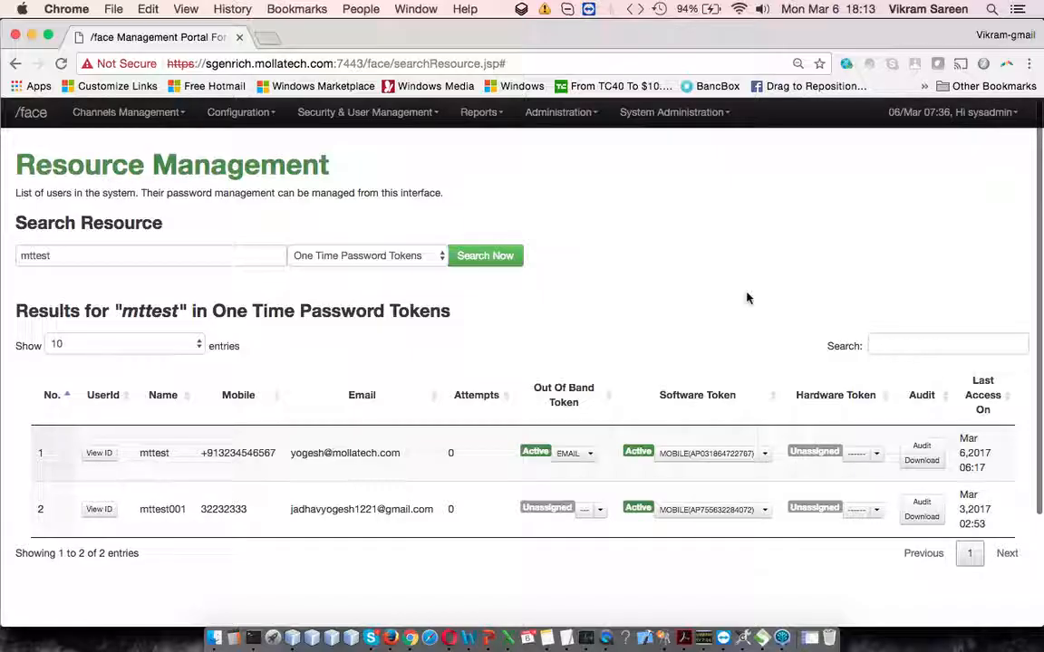
Step: Try to mark mttest's hardware token as lost, and cancel at the confirmation
scroll(815, 434, "down", 3)
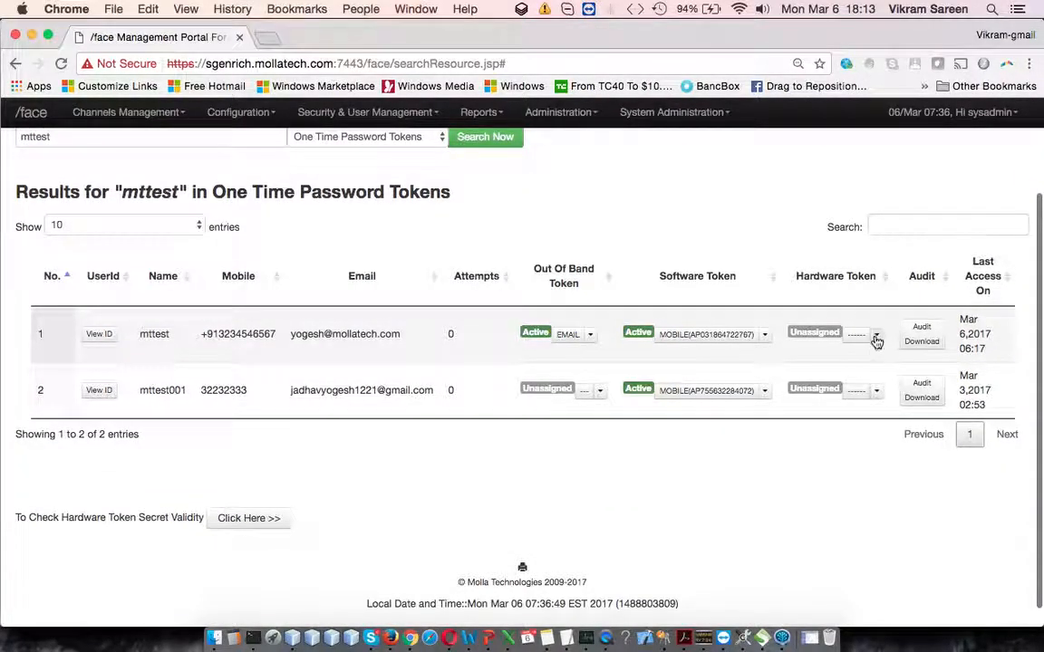
left_click(876, 337)
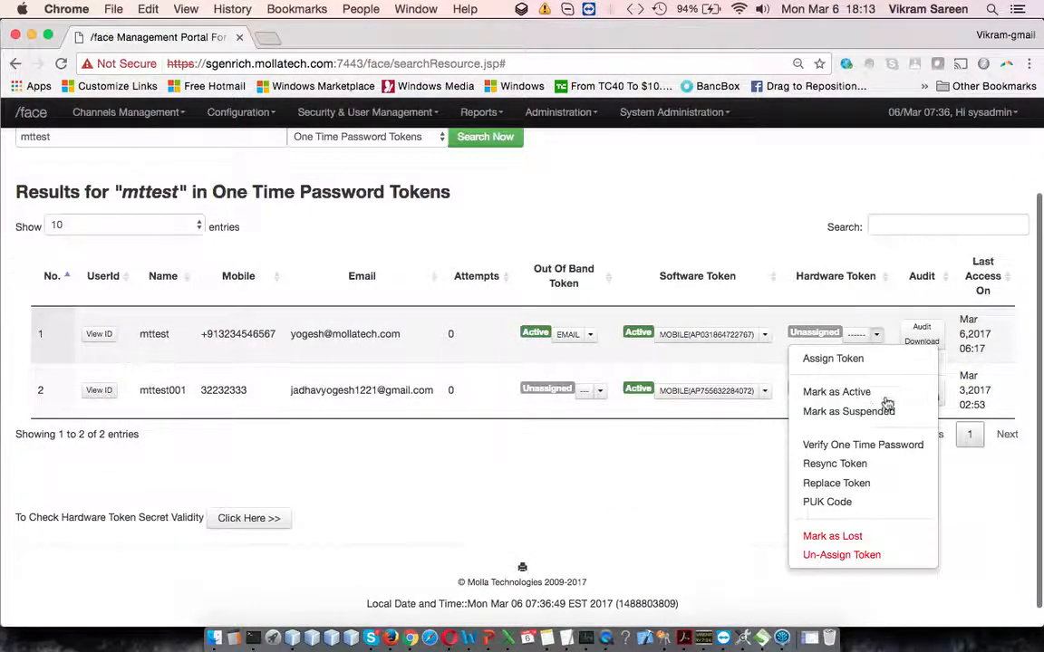
left_click(917, 540)
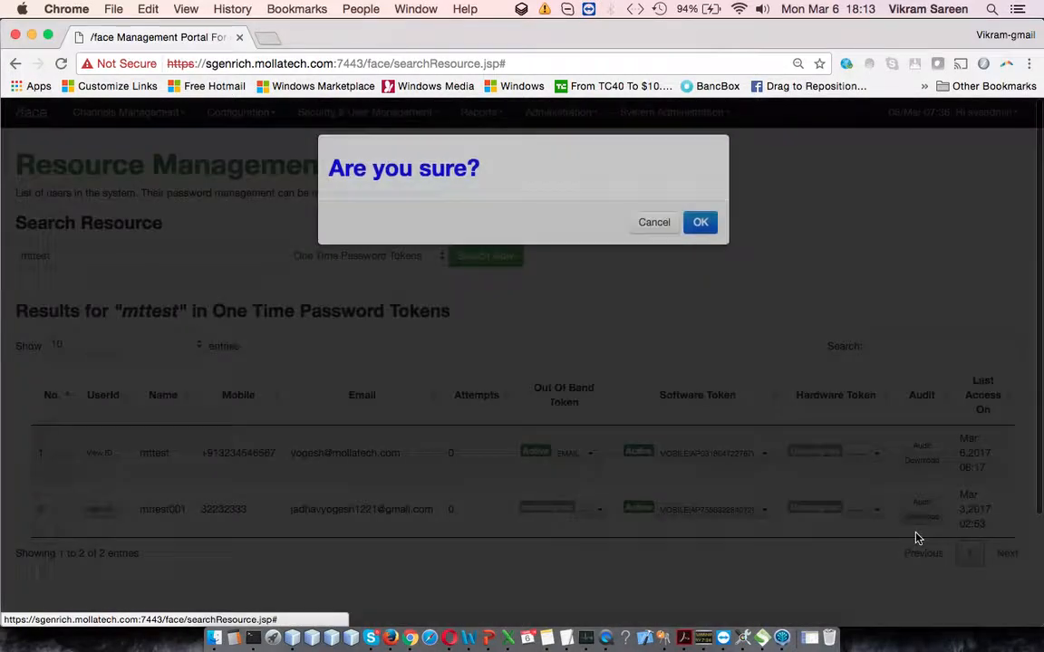
left_click(652, 241)
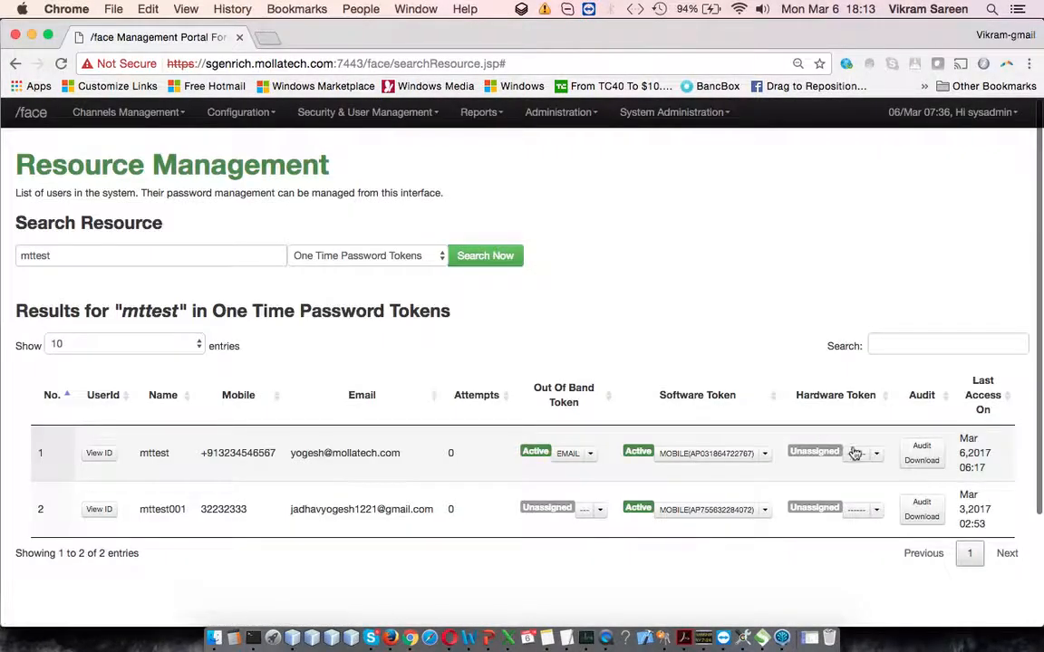
Step: View the Un-Assign Token option among mttest's hardware token actions, and close the list without choosing it
left_click(876, 455)
scroll(876, 562, "down", 3)
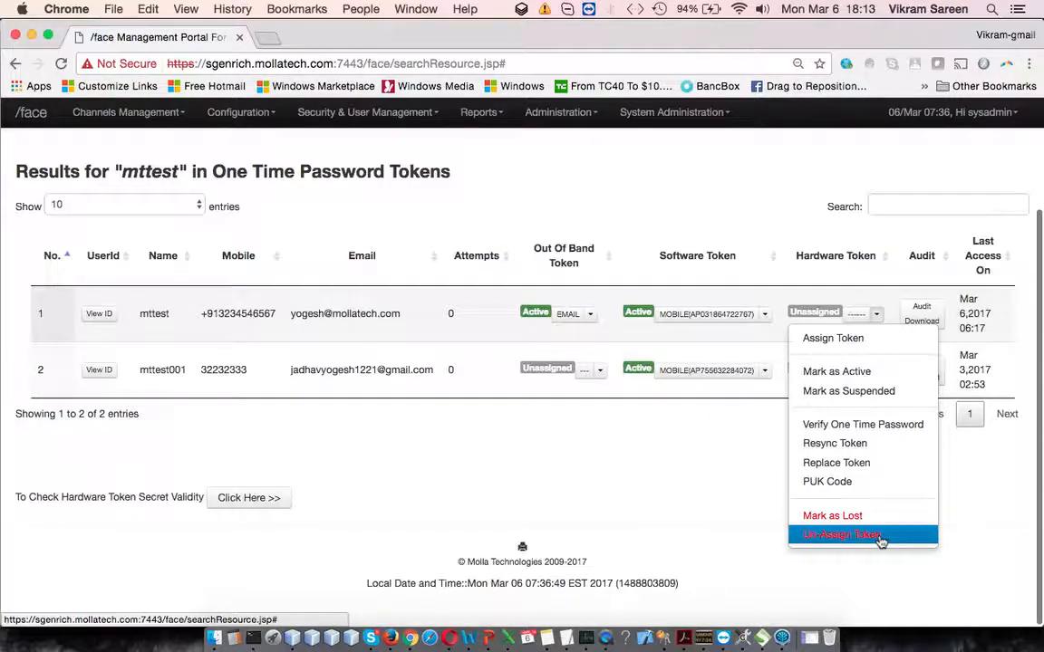
left_click(638, 429)
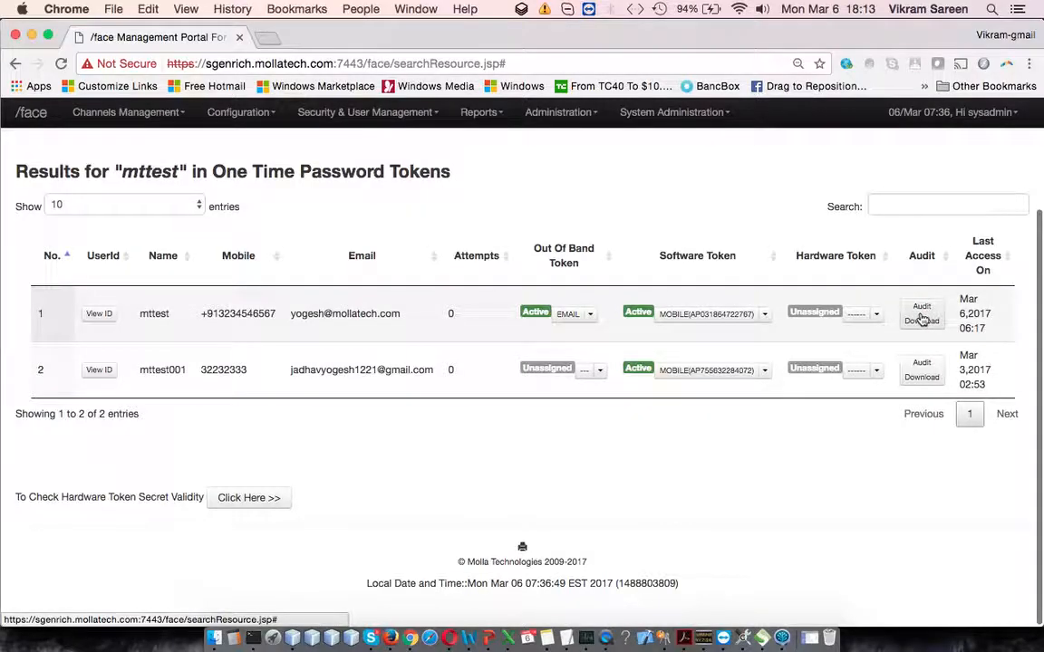
Step: Show mttest's one-time password token audit with start date 12/26/2016 and end date 03/11/2017
left_click(922, 317)
left_click(575, 215)
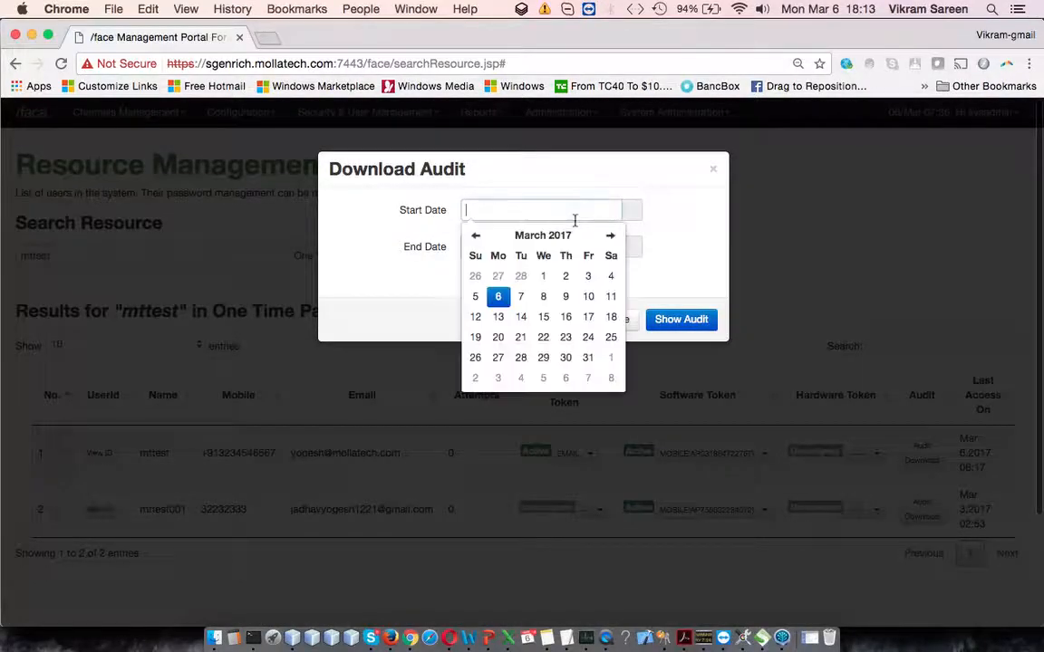
left_click(475, 235)
left_click(475, 235)
left_click(498, 276)
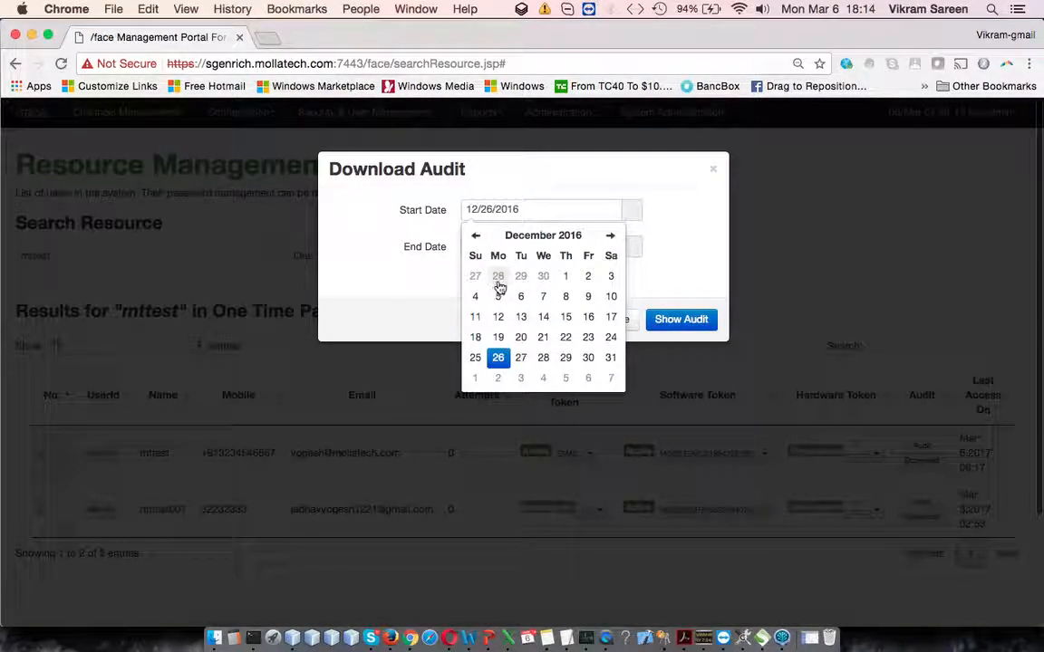
left_click(601, 246)
left_click(615, 335)
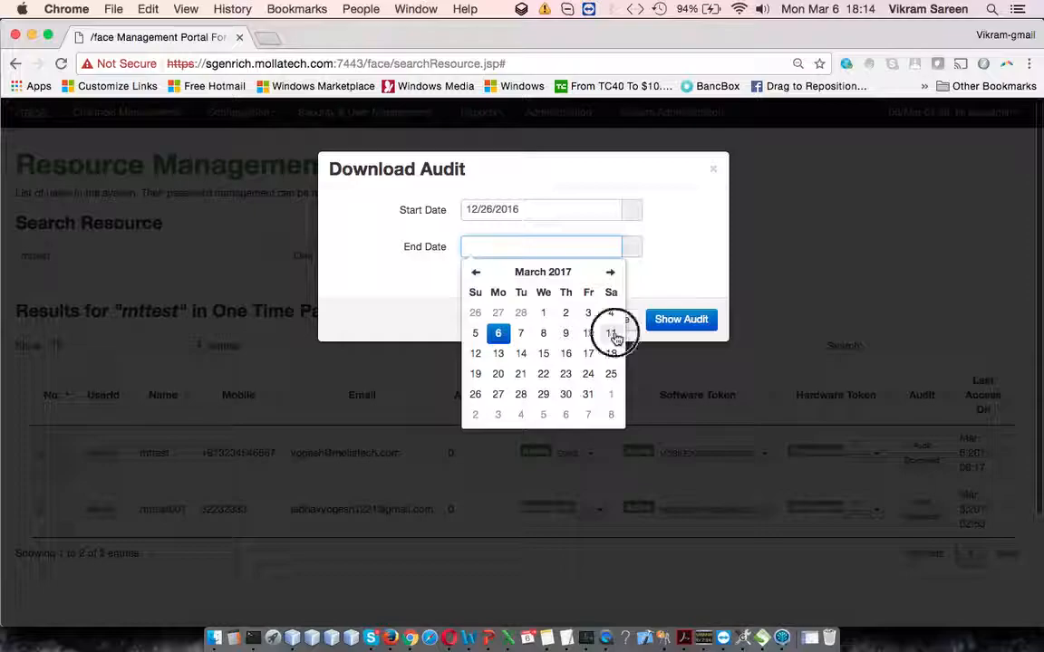
left_click(689, 321)
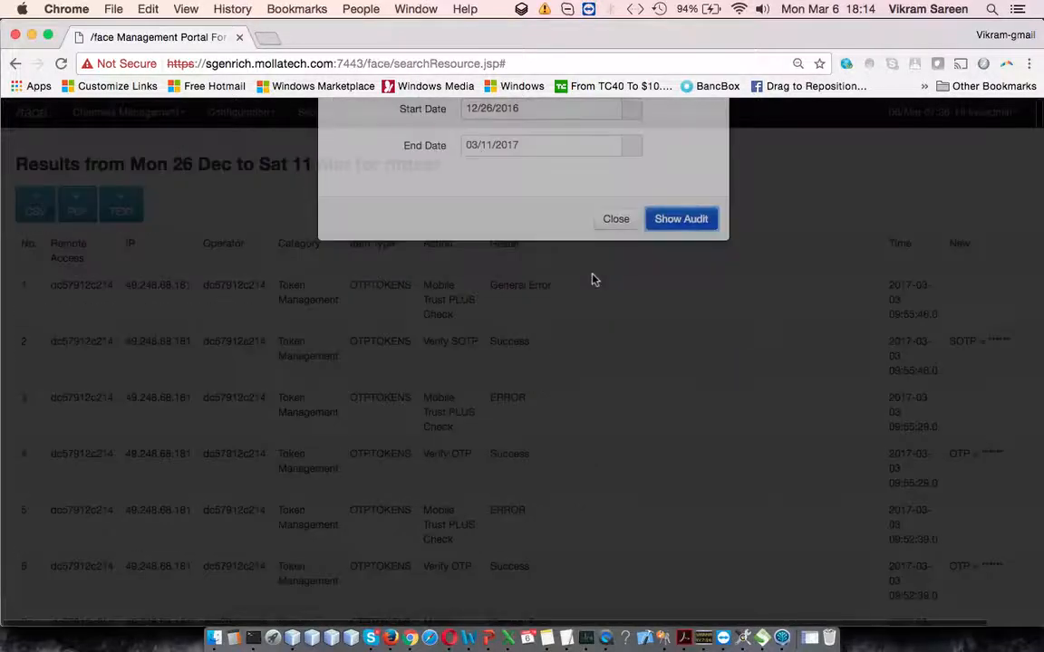
Step: Examine the actions and results in mttest's token audit entries, including the reasons given for OTP verifications
scroll(593, 280, "down", 5)
scroll(593, 280, "down", 15)
scroll(593, 280, "up", 2)
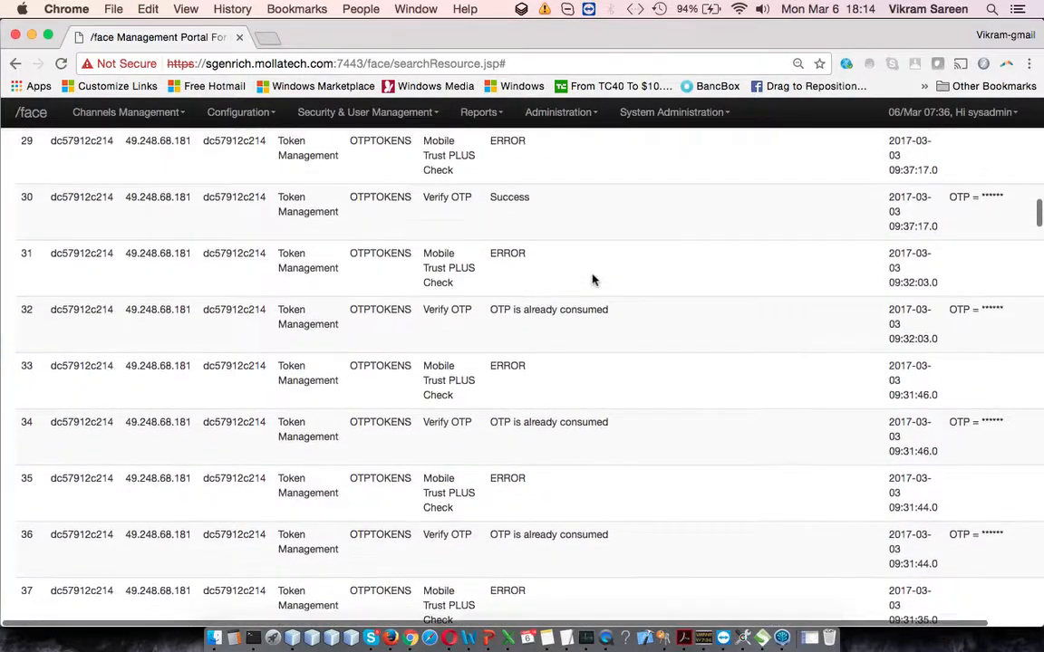
scroll(593, 280, "down", 15)
left_click_drag(490, 308, 583, 307)
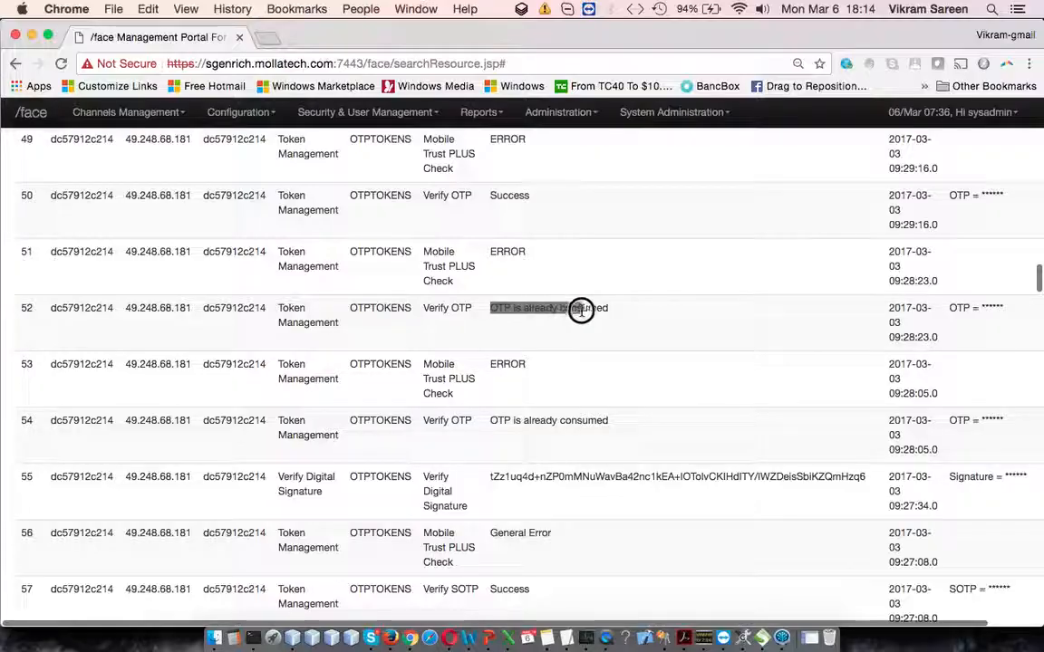
scroll(524, 385, "down", 1)
scroll(529, 384, "down", 4)
scroll(529, 384, "up", 20)
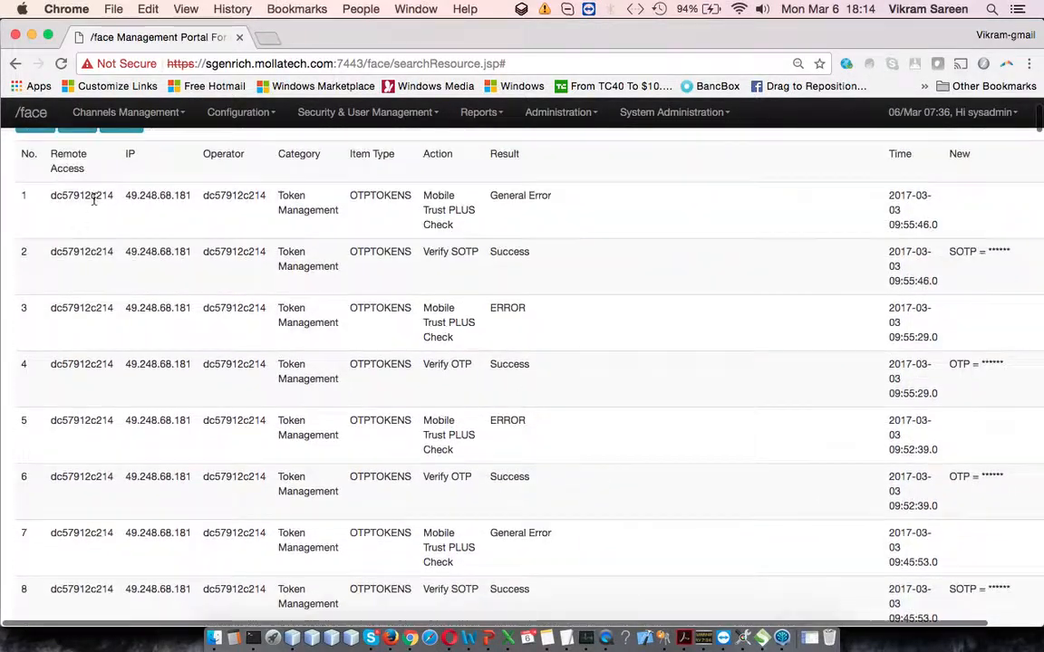
left_click(15, 64)
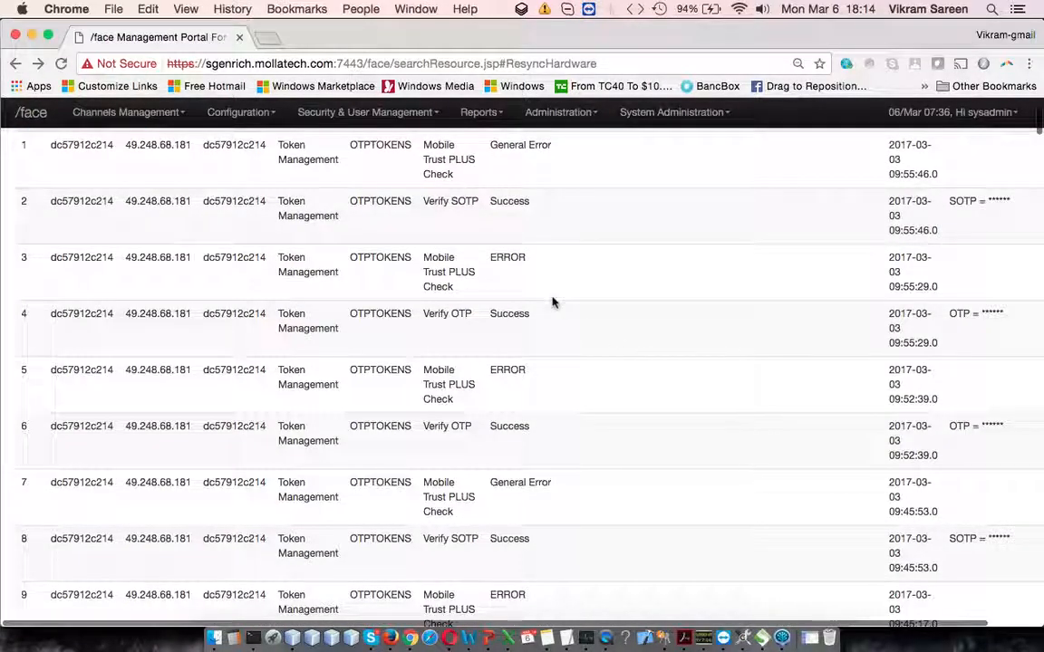
Step: Switch to the Demo-Slides presentation in PowerPoint and highlight One Time Password Tokens and Secure Phrase on slide 51
left_click(492, 636)
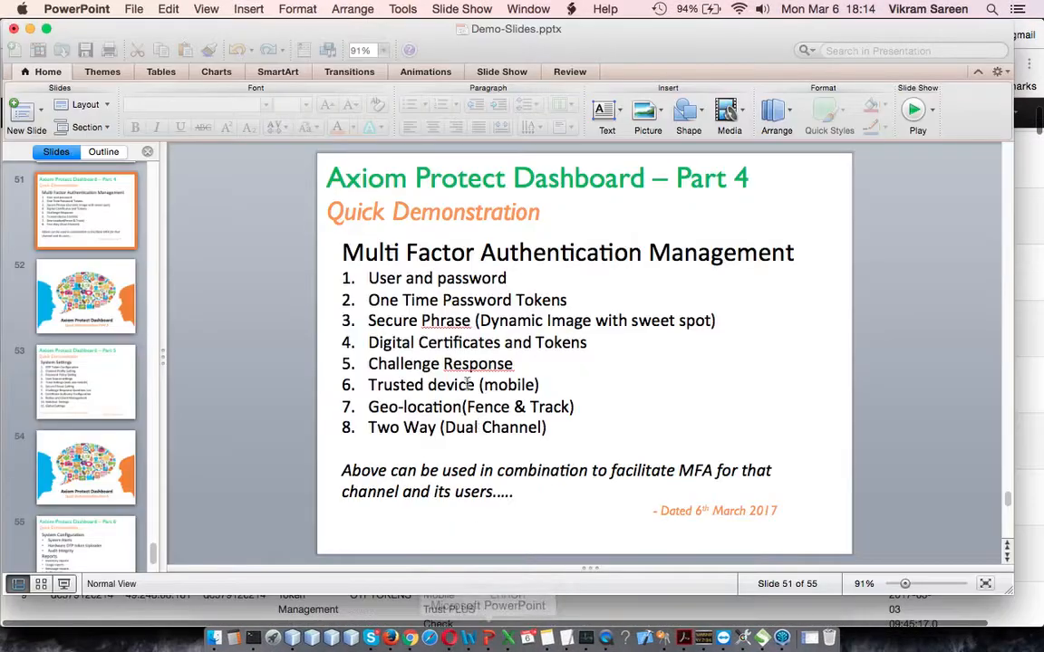
left_click(402, 300)
left_click_drag(403, 300, 605, 302)
left_click(571, 298)
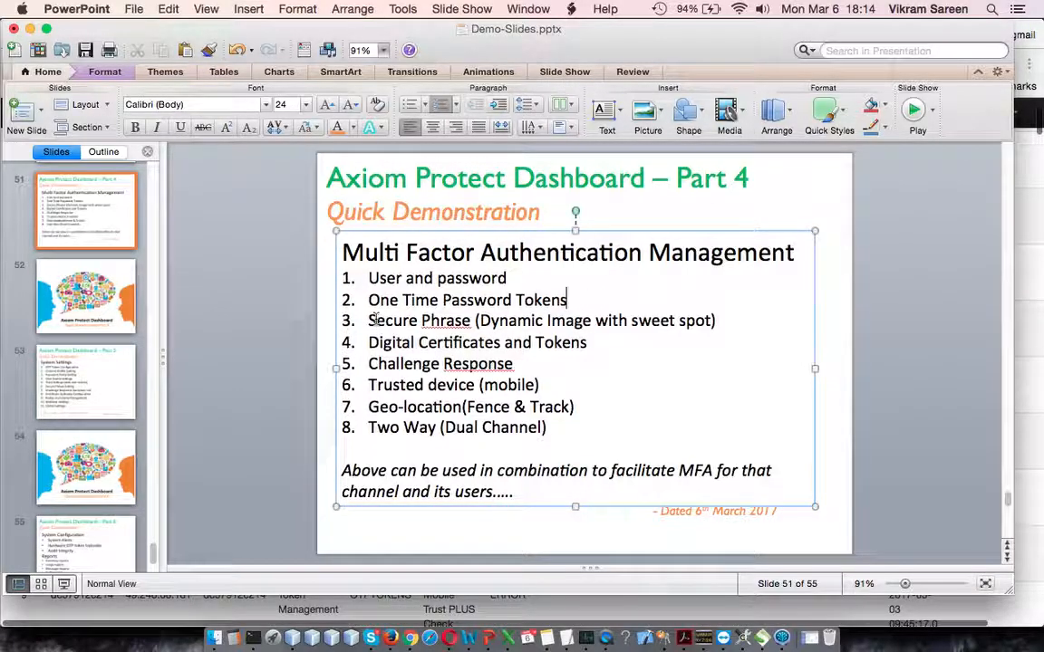
left_click_drag(368, 320, 549, 333)
Step: Switch back to the portal in Chrome and open the Resource Management page, passing through Inventory Reports
key("super+Tab")
scroll(560, 290, "up", 3)
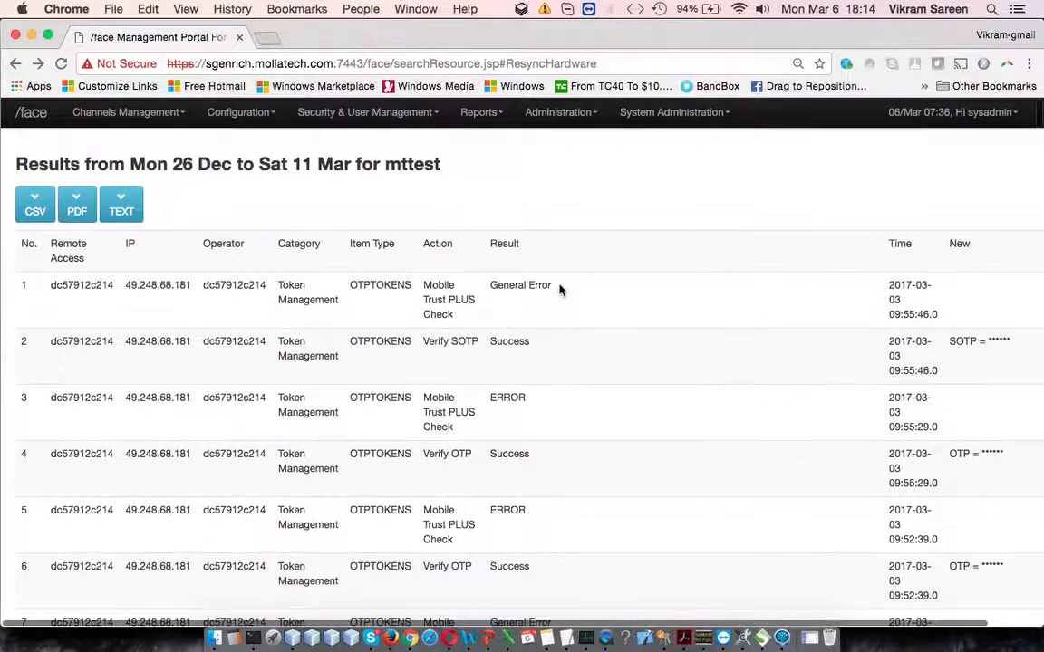
left_click(478, 111)
left_click(497, 143)
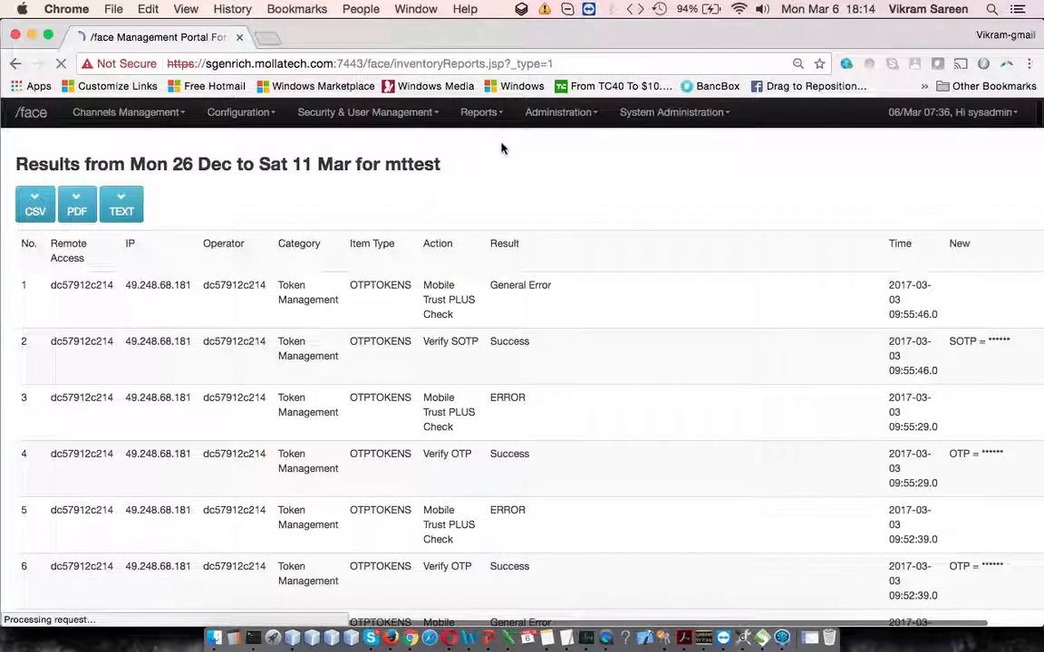
left_click(392, 112)
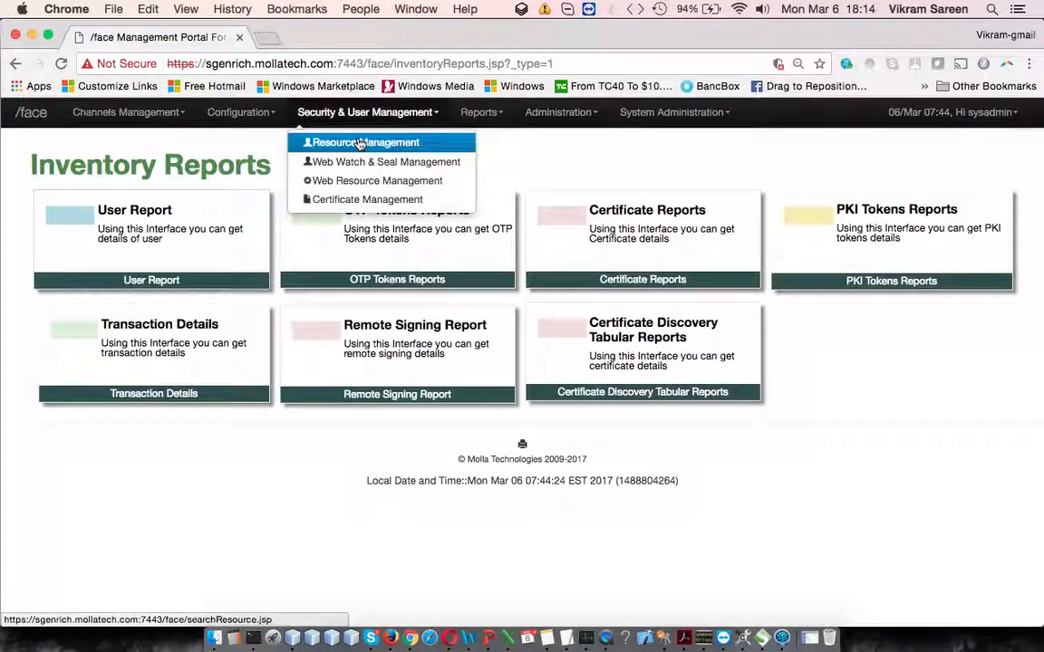
left_click(358, 143)
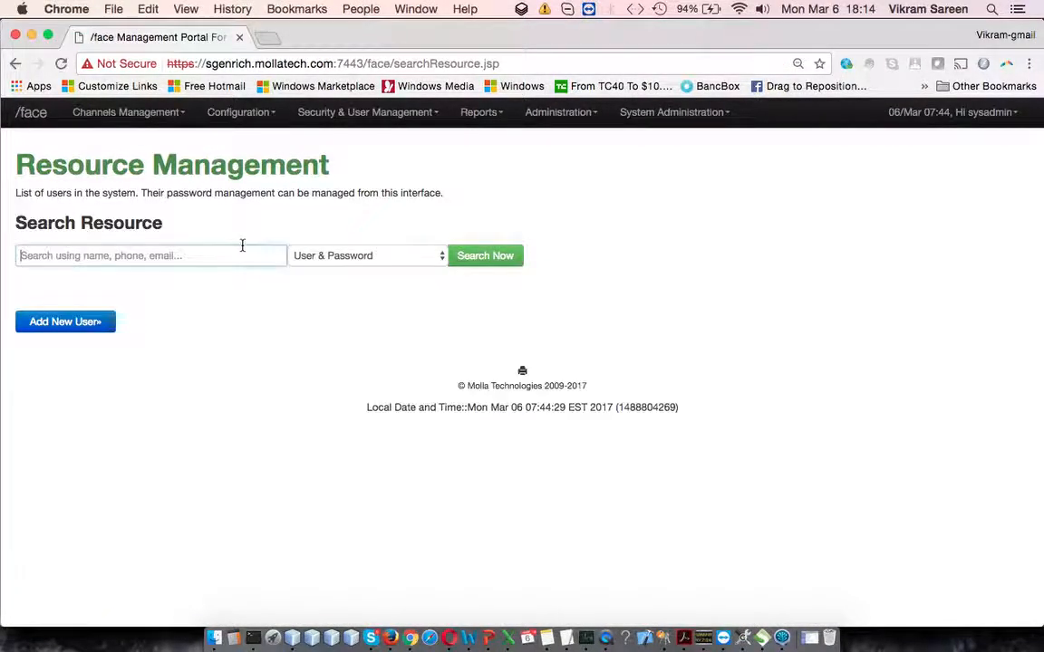
Step: Search for mttest under Secure Phrase (Image Based) and highlight the status in the Unlock? column
type("yogesh")
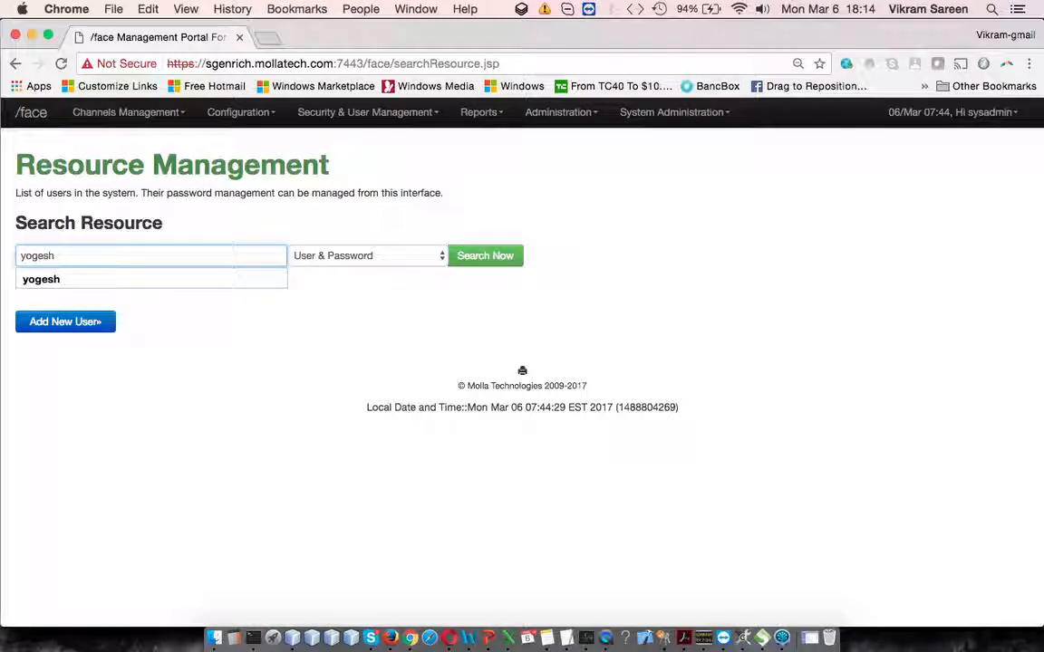
key("BackSpace")
key("BackSpace")
key("BackSpace")
key("BackSpace")
key("BackSpace")
key("BackSpace")
type("mttest")
left_click(349, 322)
left_click(396, 257)
left_click(399, 269)
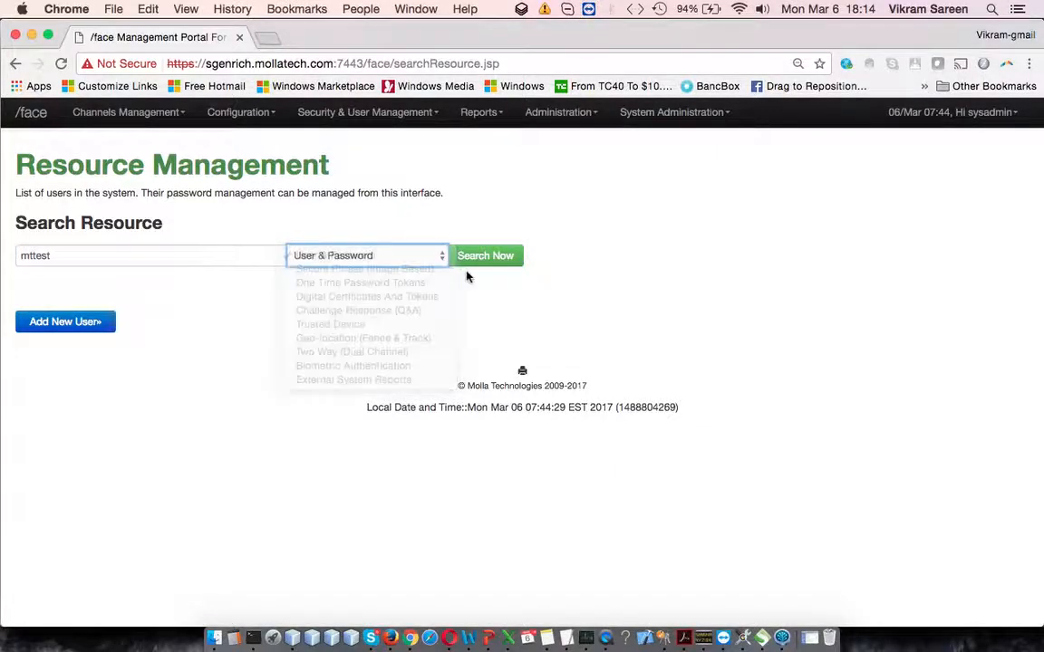
left_click(487, 261)
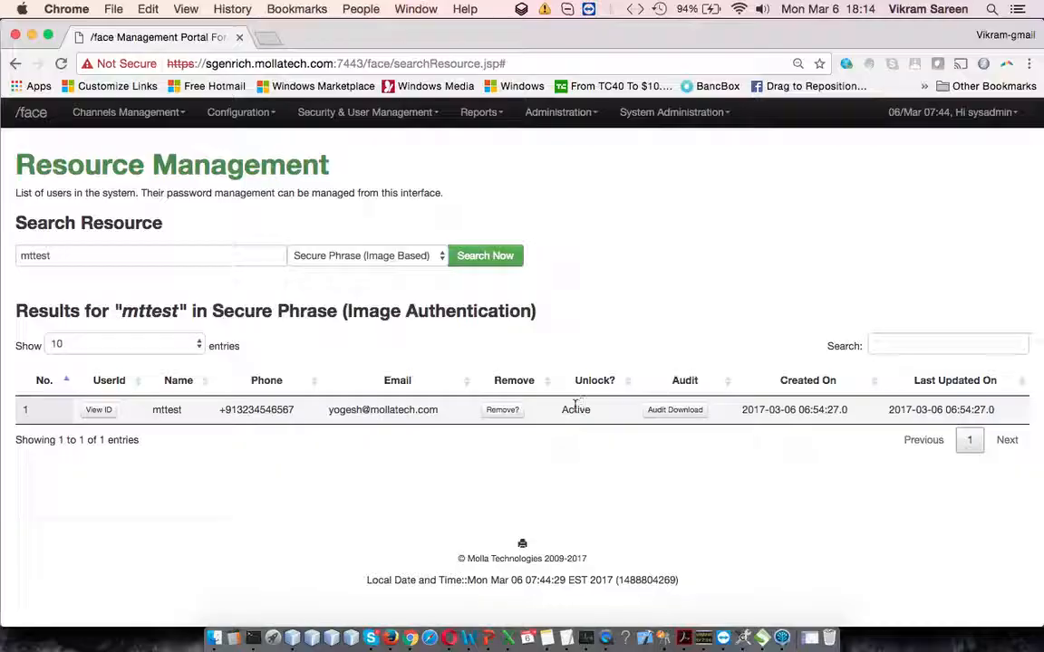
left_click_drag(572, 409, 598, 408)
left_click(599, 426)
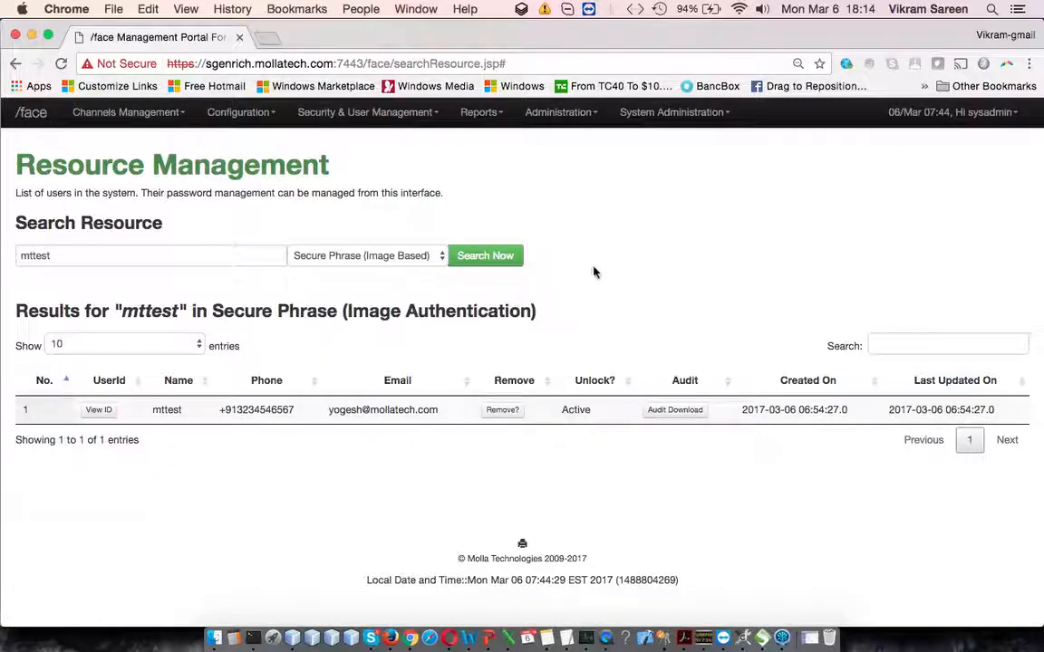
Step: Open a new browser tab, switch to Skype, and open the DemoPortal mybankonline selectAuthType.jsp link from the colleague's chat
left_click(268, 42)
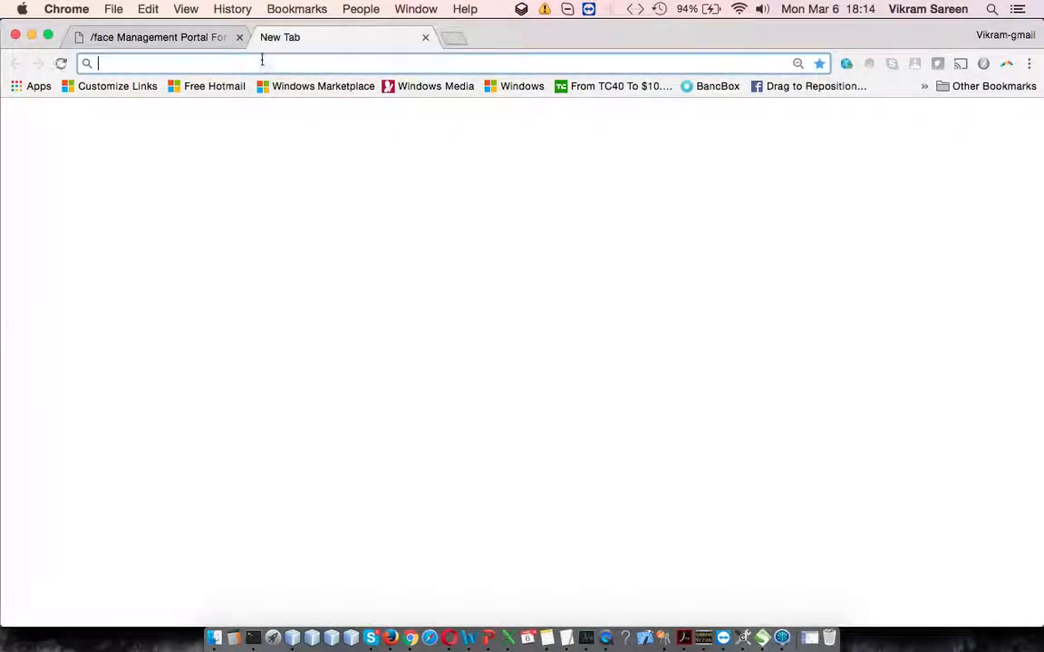
type("sg")
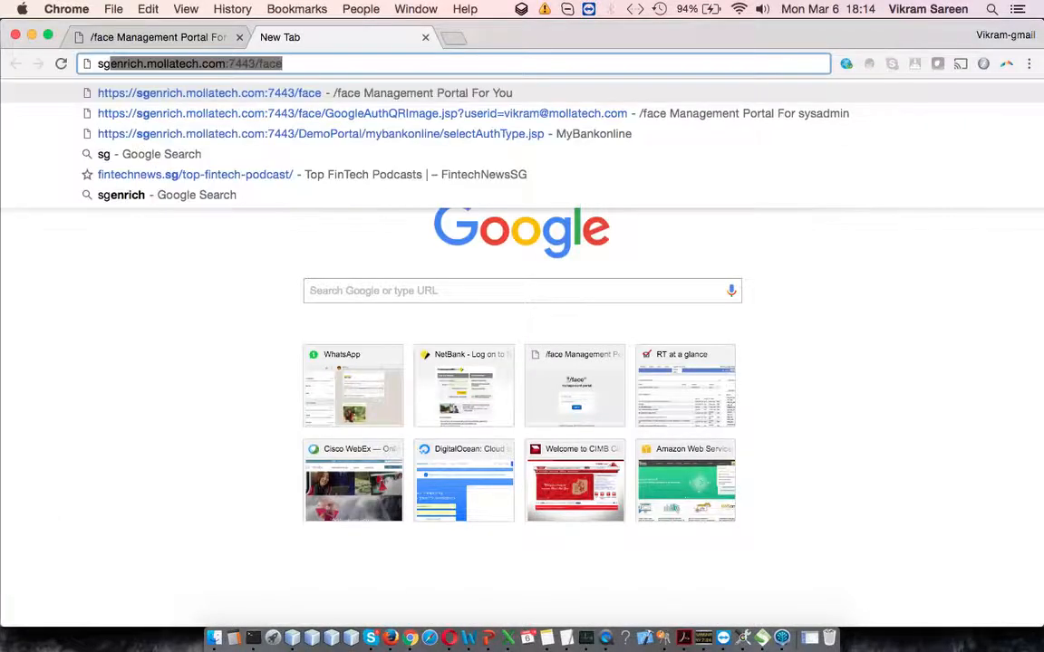
left_click(371, 638)
scroll(209, 411, "down", 1)
left_click(154, 361)
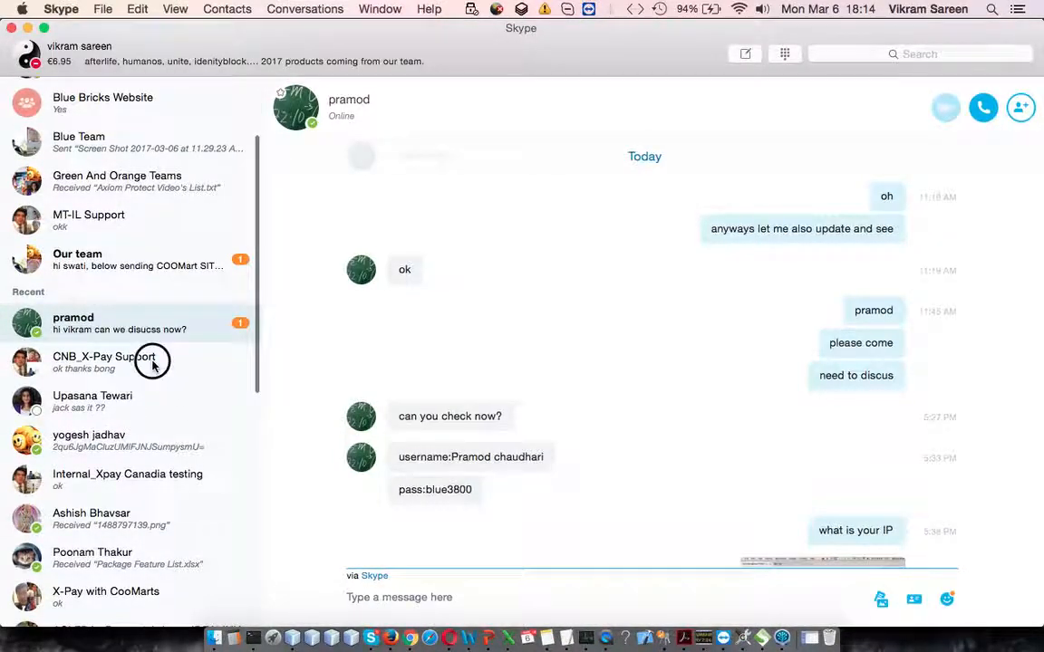
left_click(116, 409)
left_click(122, 440)
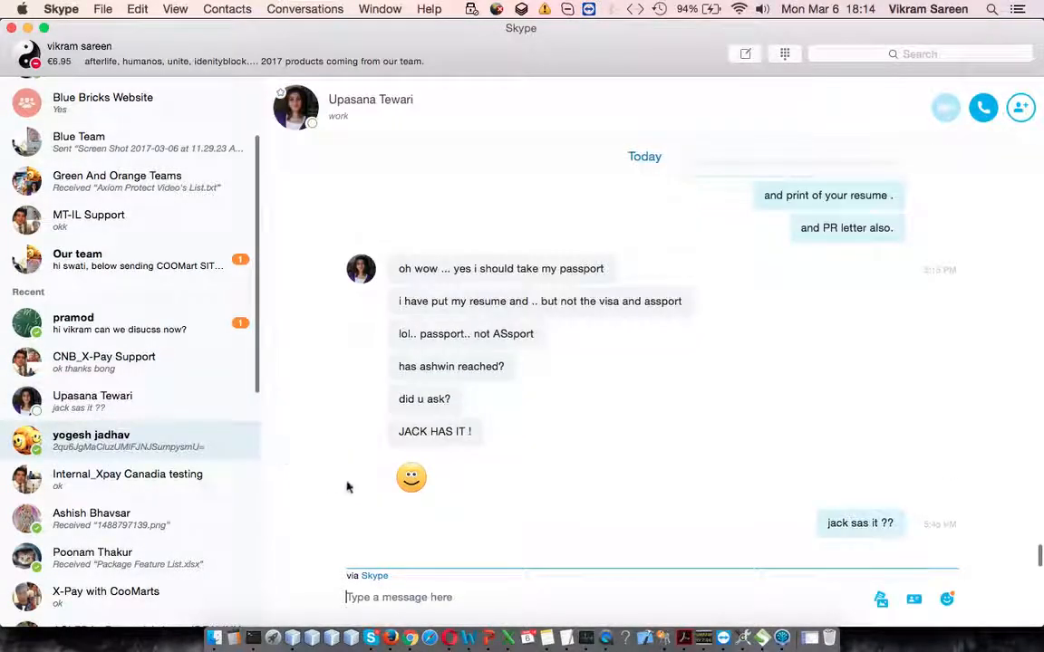
left_click(477, 482)
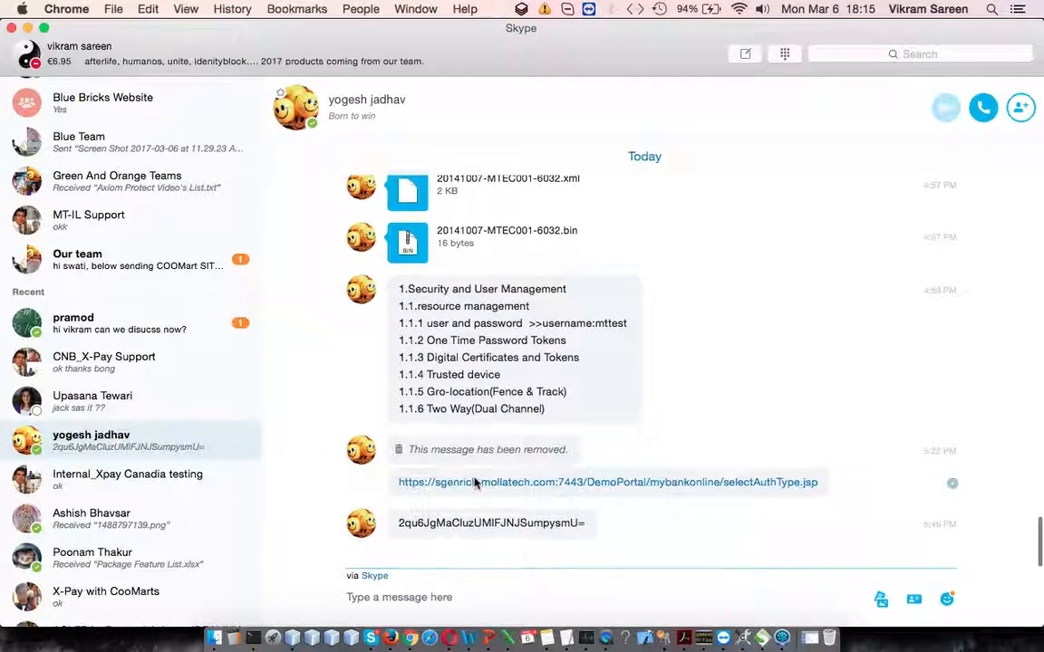
Step: Choose User Created Image With Sweet Spot as the authentication method on the ACME online demo page
left_click(425, 37)
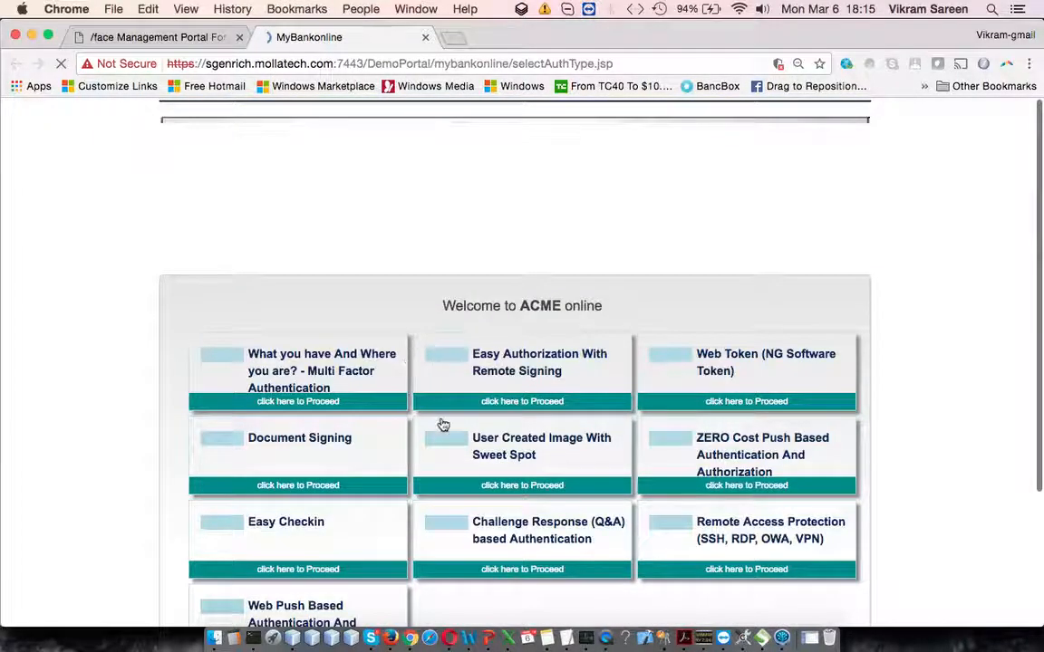
scroll(443, 424, "down", 3)
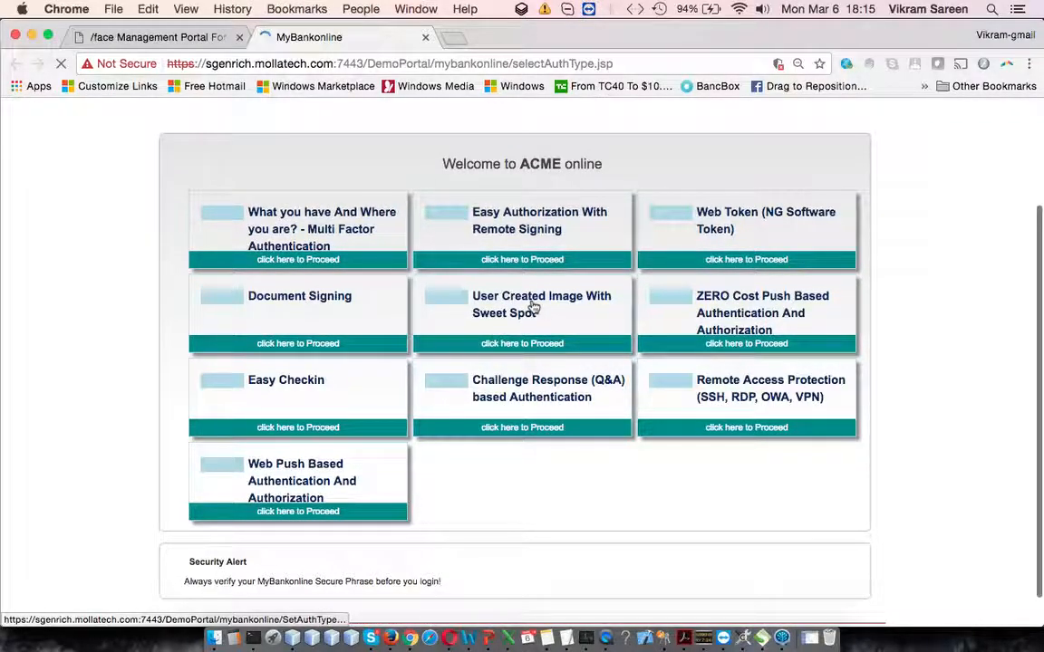
left_click(533, 308)
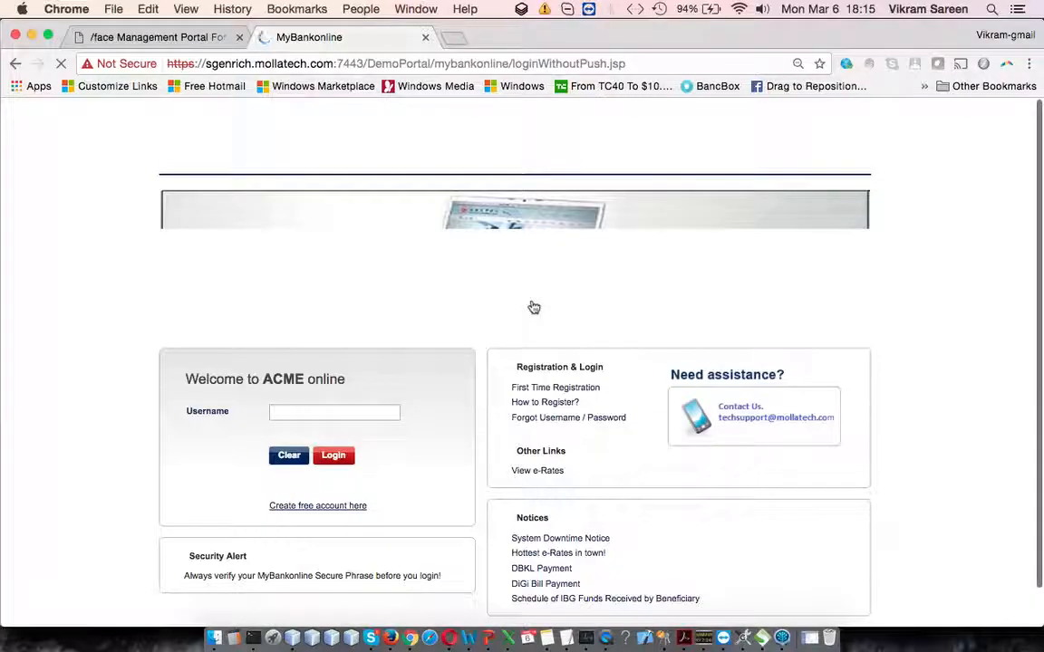
Step: Submit the username mttest on the ACME online login form
scroll(533, 272, "down", 2)
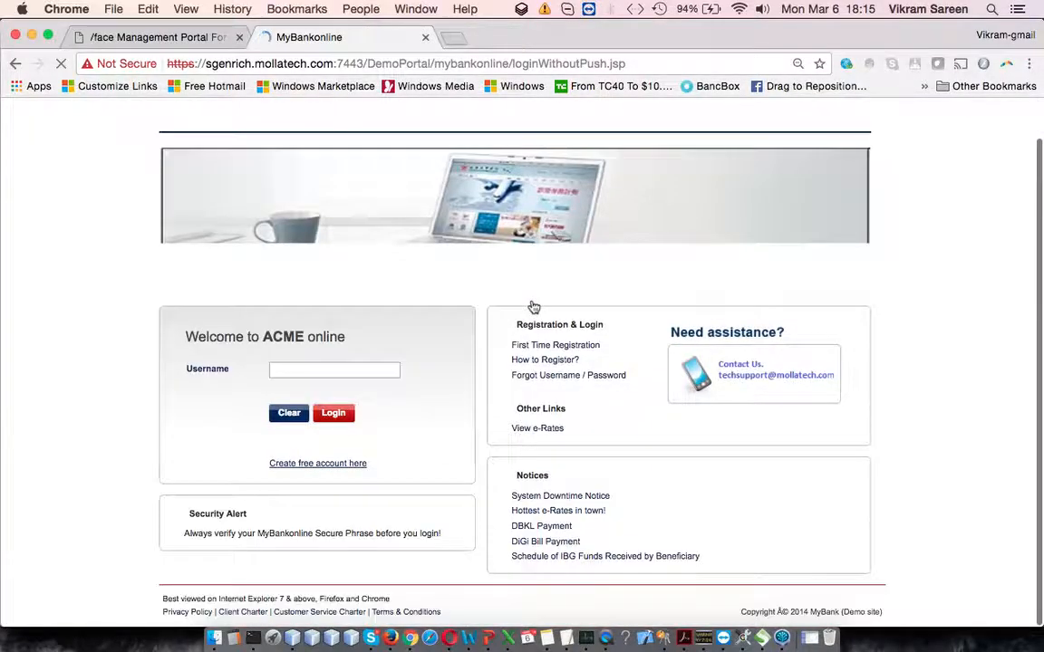
left_click(337, 372)
type("mttest")
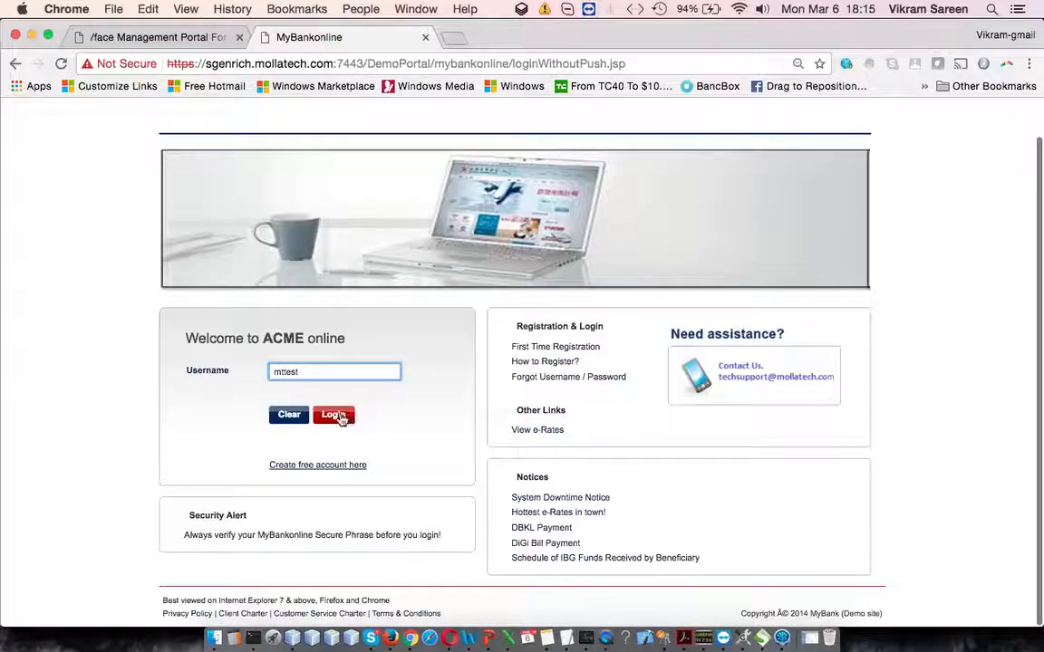
left_click(341, 417)
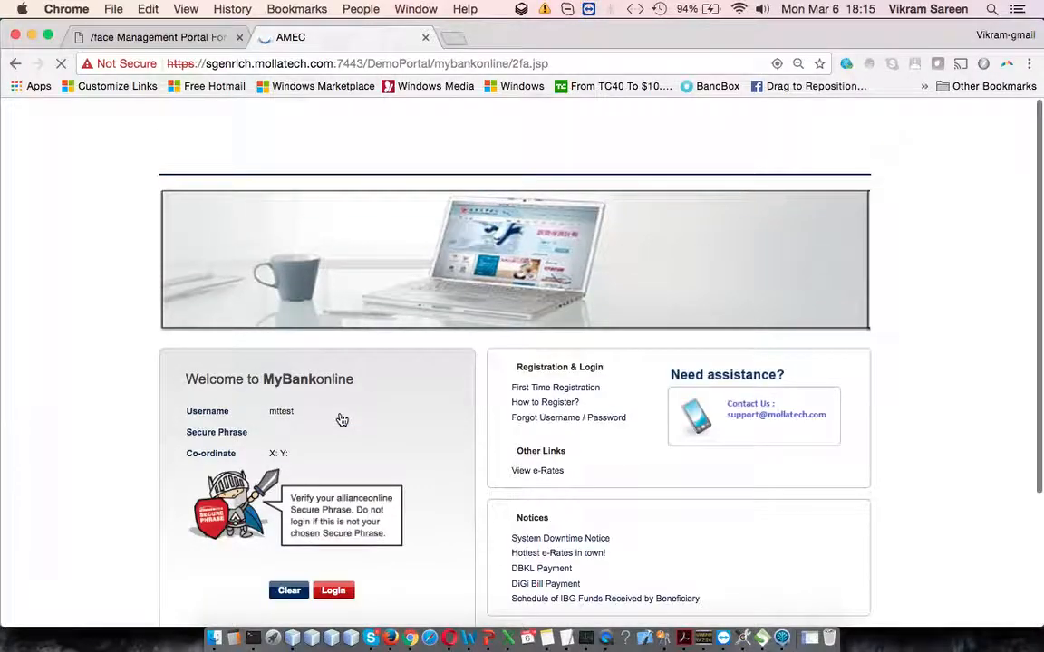
Step: Pick the sweet spot on the Secure Phrase image and log in to MyBankonline
scroll(342, 419, "down", 1)
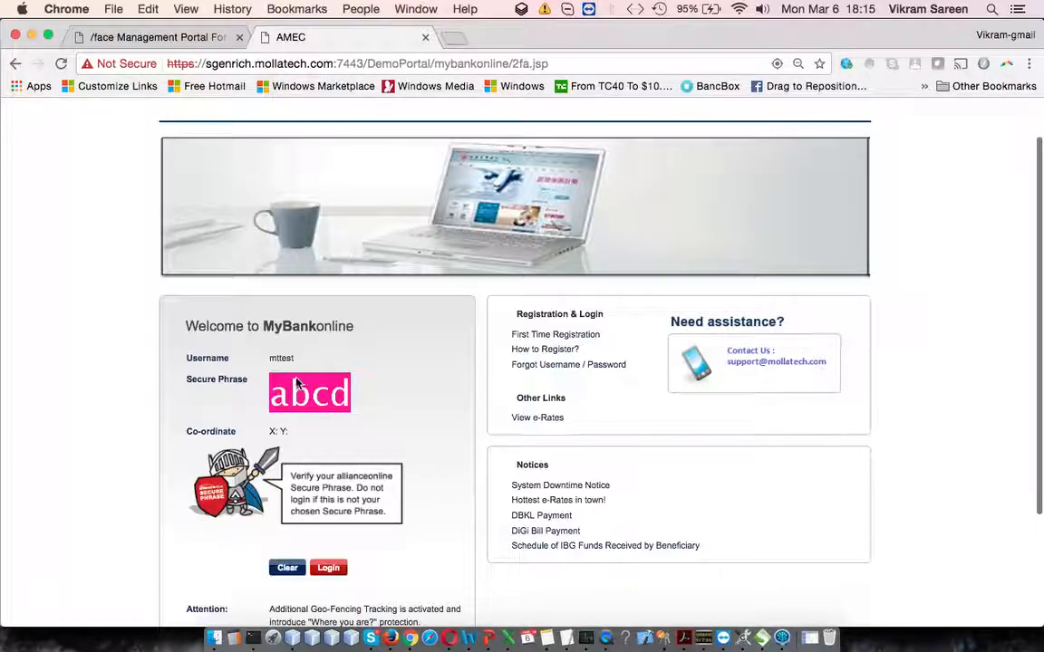
left_click(300, 379)
left_click(323, 402)
left_click(316, 385)
left_click(345, 384)
left_click_drag(278, 432, 336, 436)
left_click(334, 436)
left_click(294, 379)
left_click(328, 569)
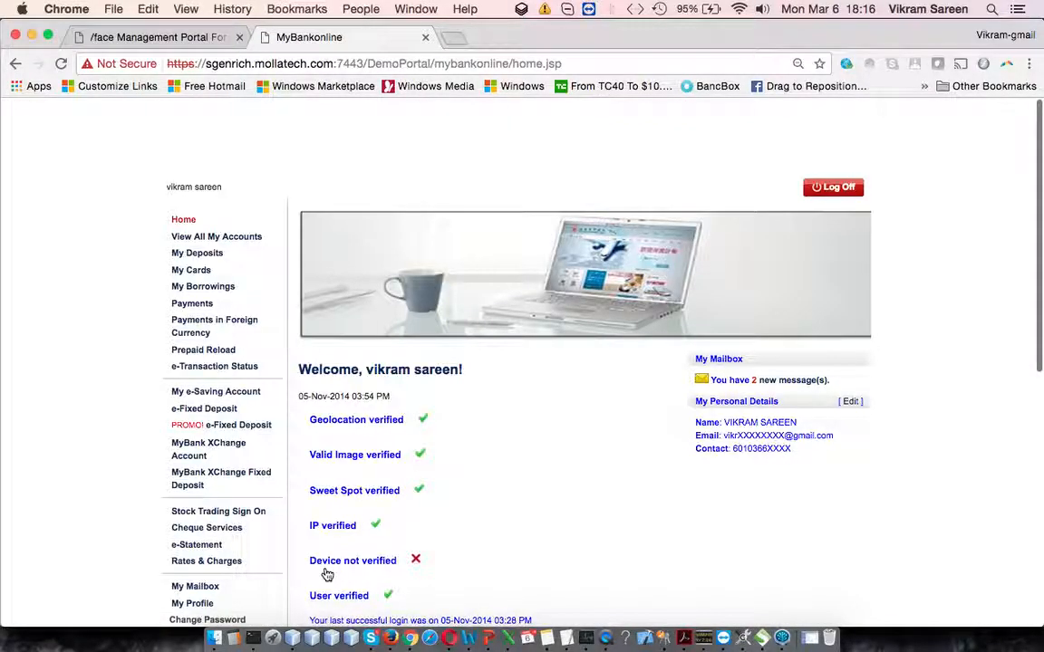
Step: Review the login verification results on the MyBankonline home page, highlighting the valid image and IP checks
scroll(335, 535, "down", 2)
left_click_drag(345, 309, 426, 368)
left_click(428, 384)
left_click_drag(324, 385, 446, 387)
left_click_drag(314, 348, 475, 363)
scroll(472, 366, "down", 3)
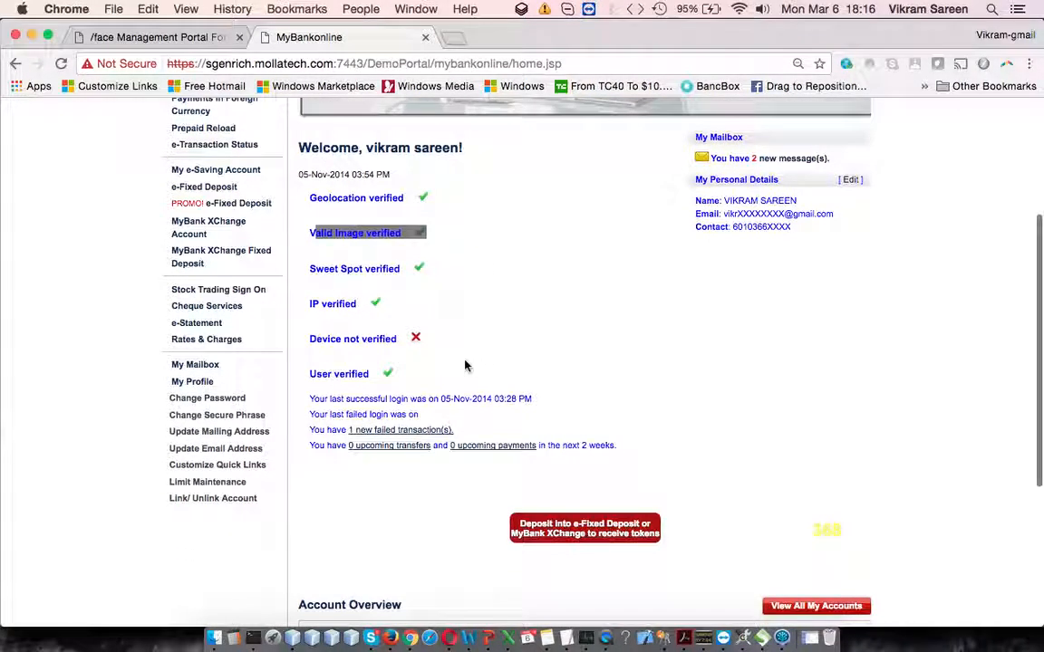
scroll(317, 358, "up", 1)
left_click(494, 391)
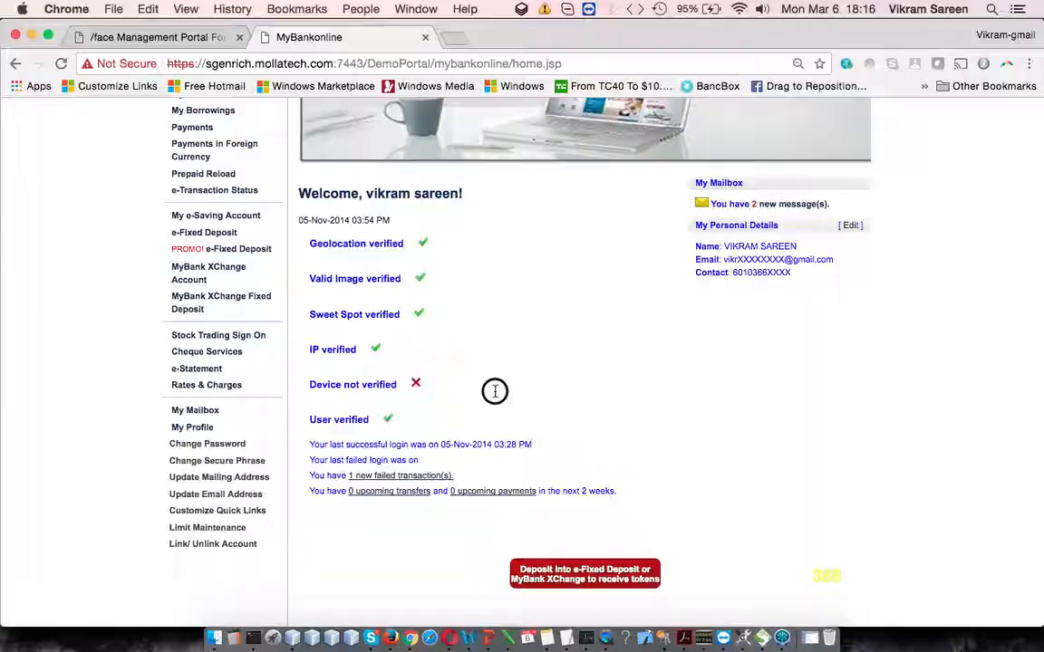
left_click_drag(320, 347, 445, 357)
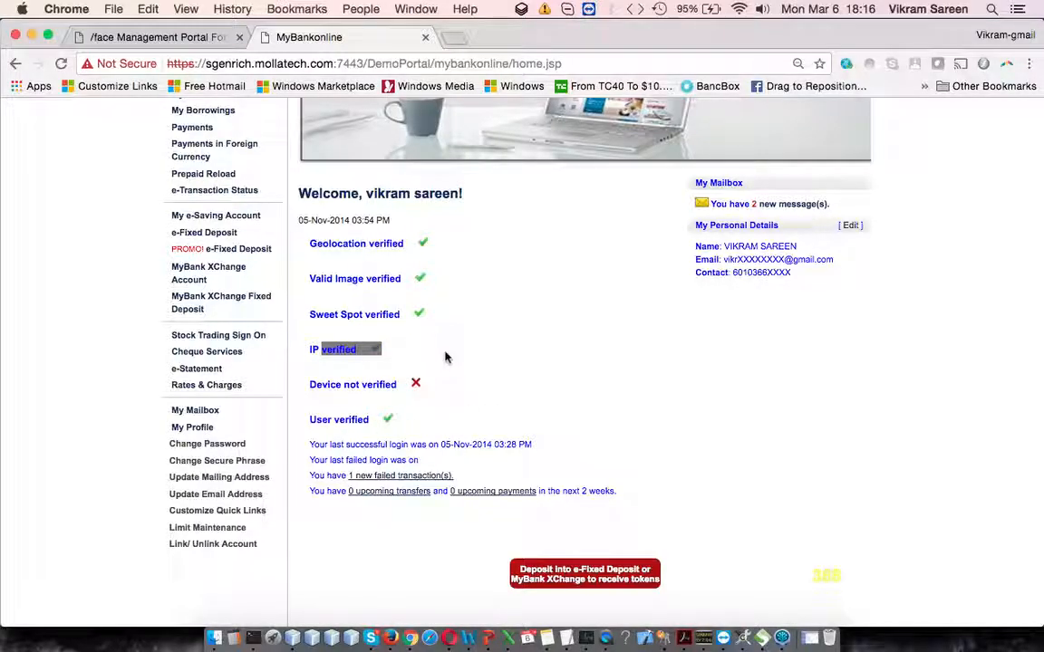
scroll(445, 357, "up", 4)
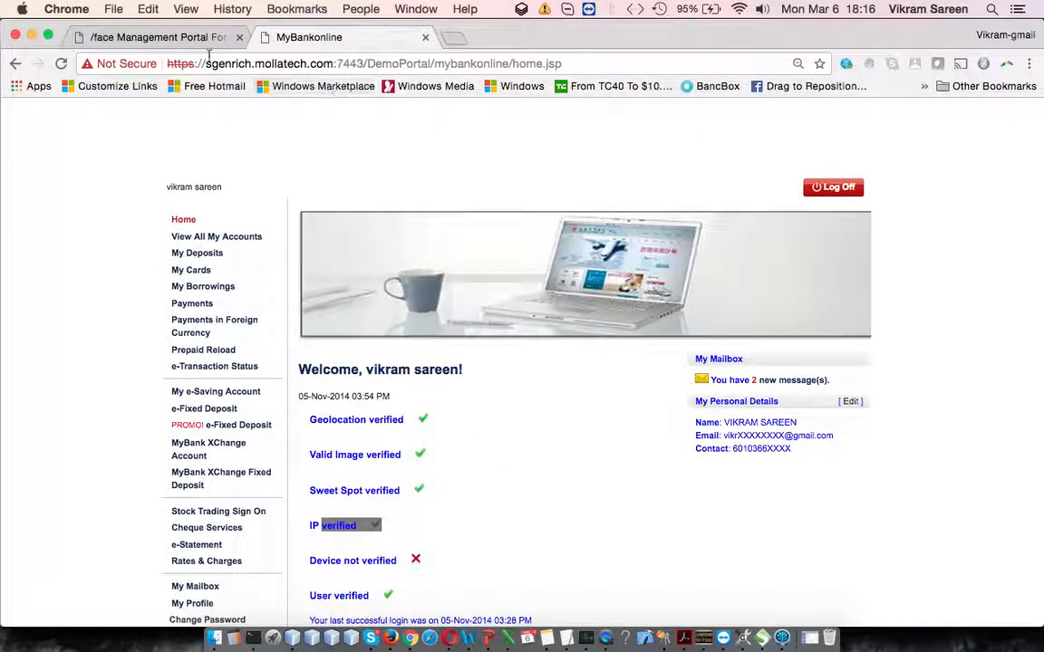
Step: Return to the management portal and show mttest's secure phrase audit from 02/27/2017 to a chosen end date
left_click(191, 38)
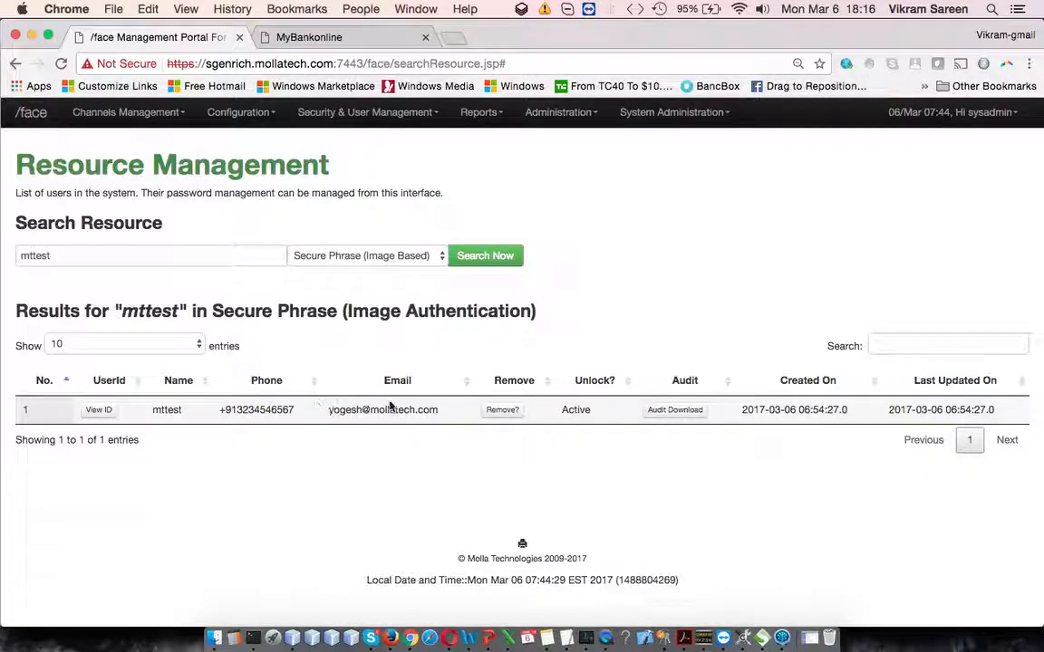
left_click(670, 411)
left_click(517, 221)
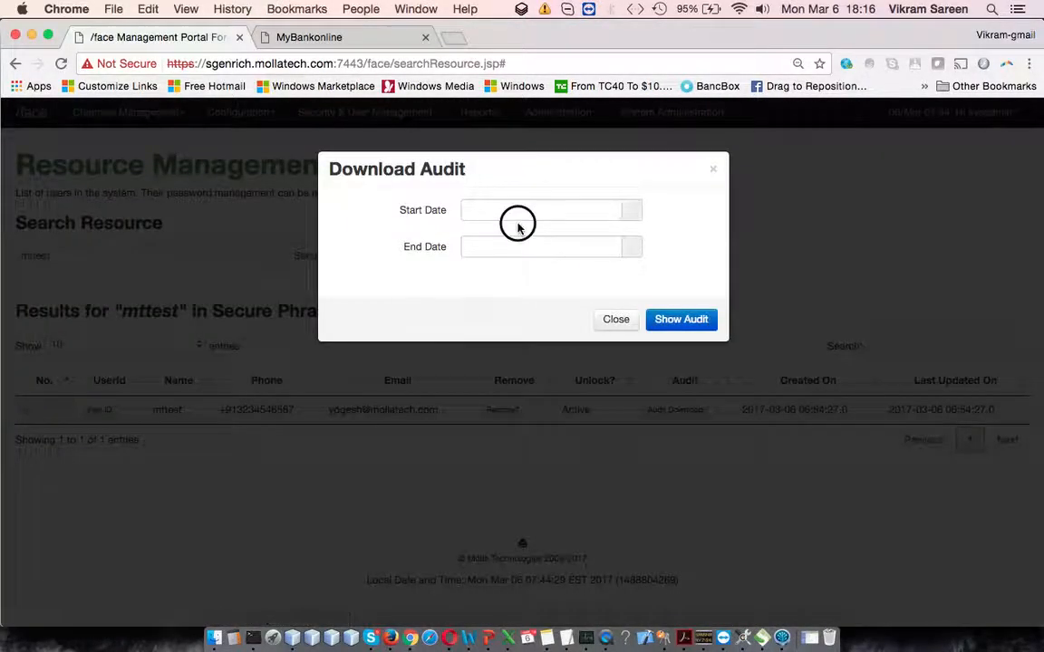
left_click(498, 275)
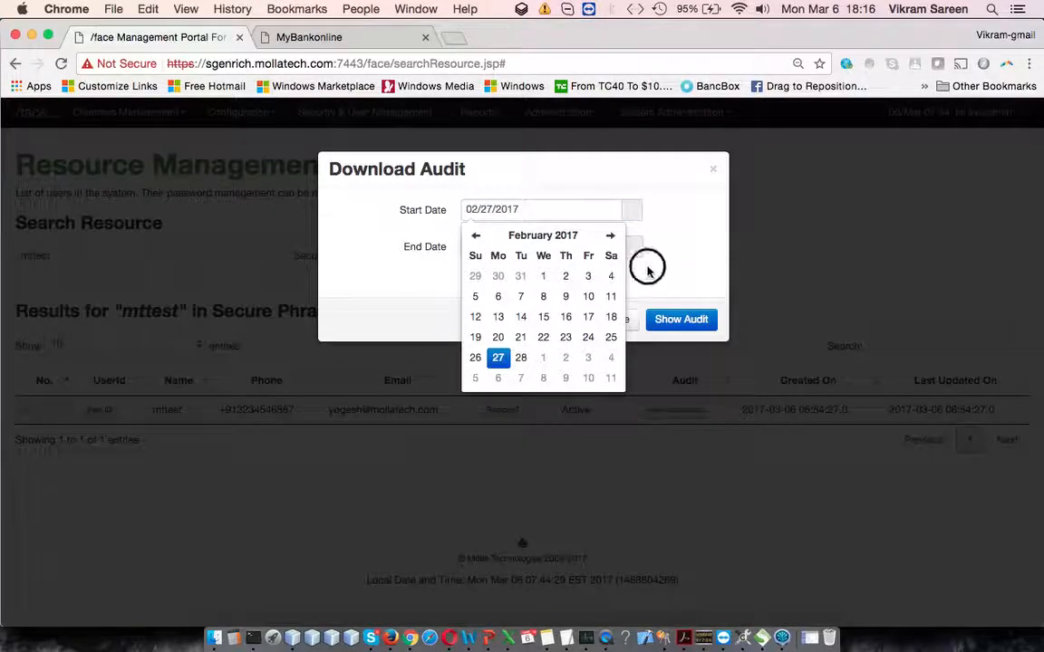
left_click(631, 256)
left_click(496, 334)
left_click(682, 322)
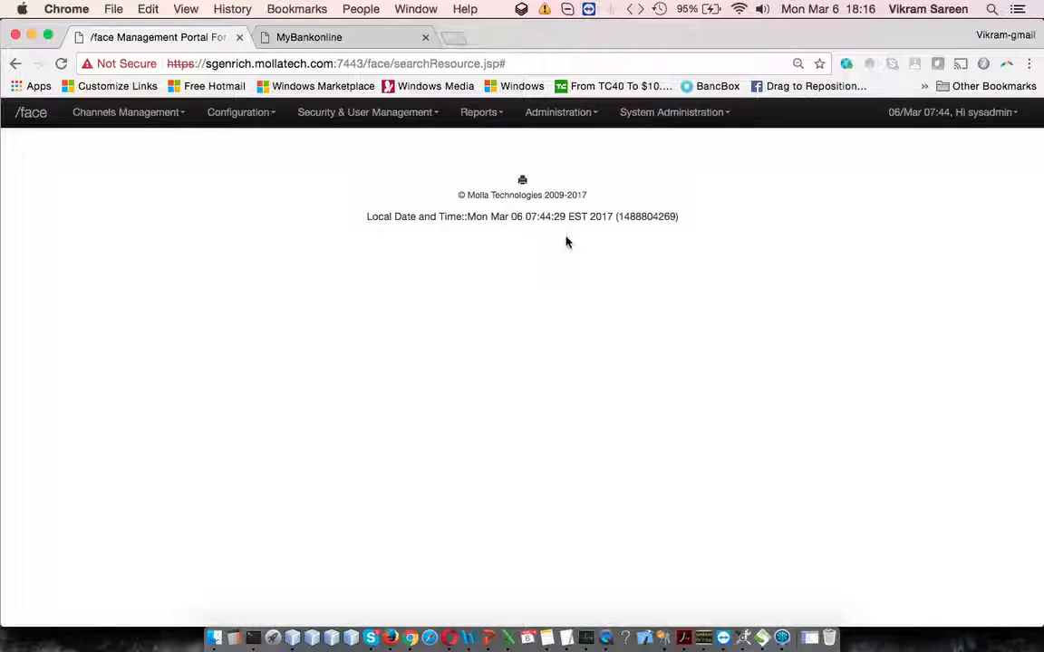
Step: Try to reopen the Resource Management page from the blank audit view
left_click(481, 116)
left_click(410, 115)
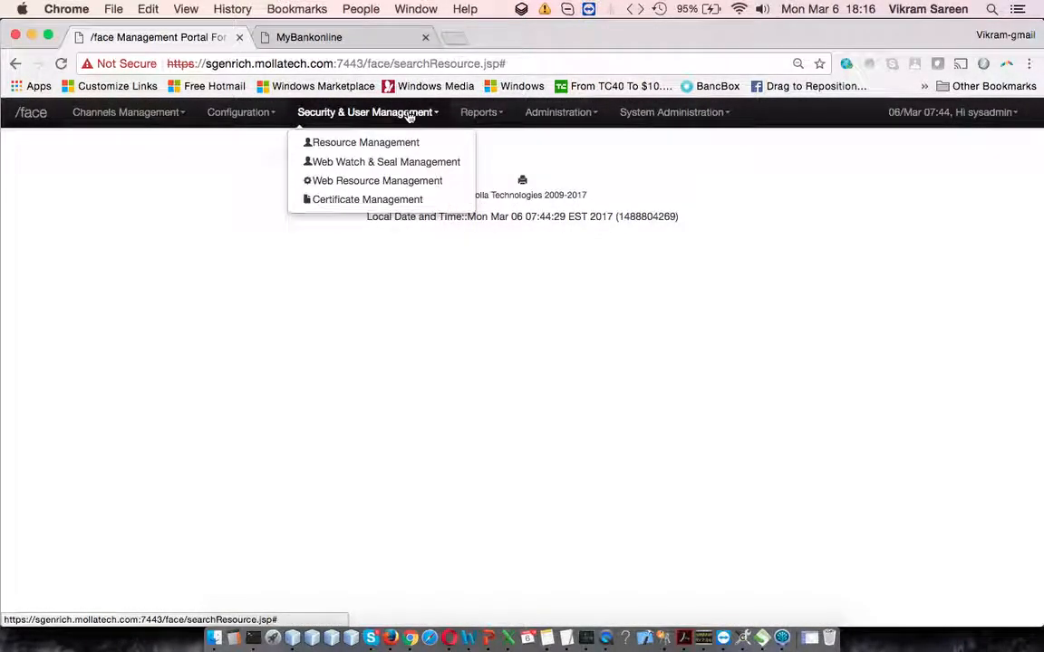
left_click(440, 150)
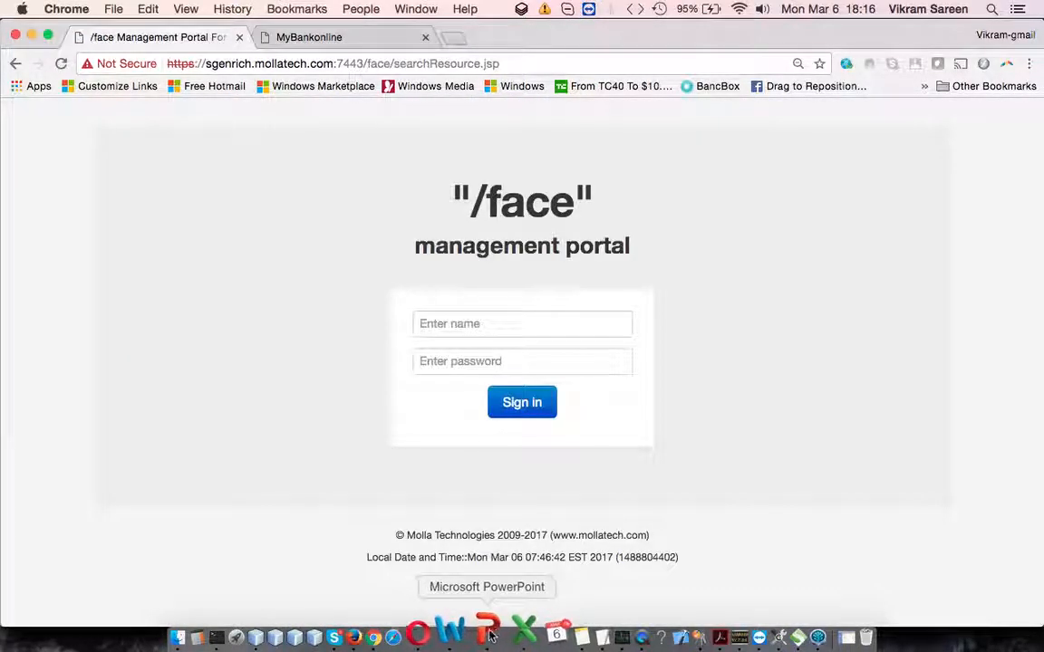
Step: Switch to the Demo-Slides presentation in PowerPoint and highlight Digital Certificates and Tokens on slide 51
left_click(490, 632)
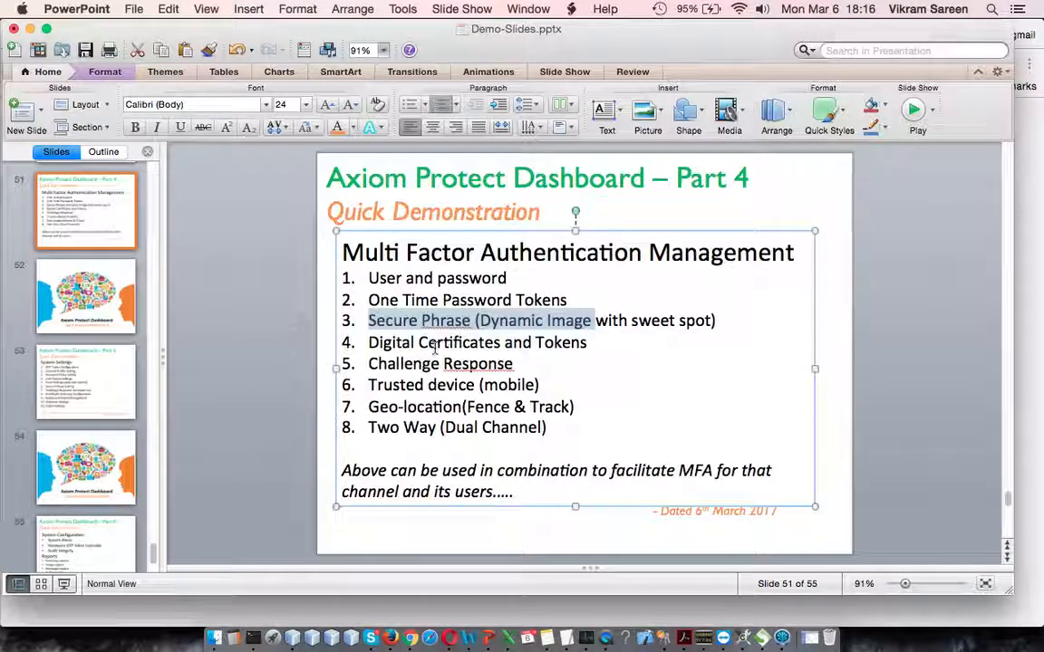
left_click(443, 315)
triple_click(403, 344)
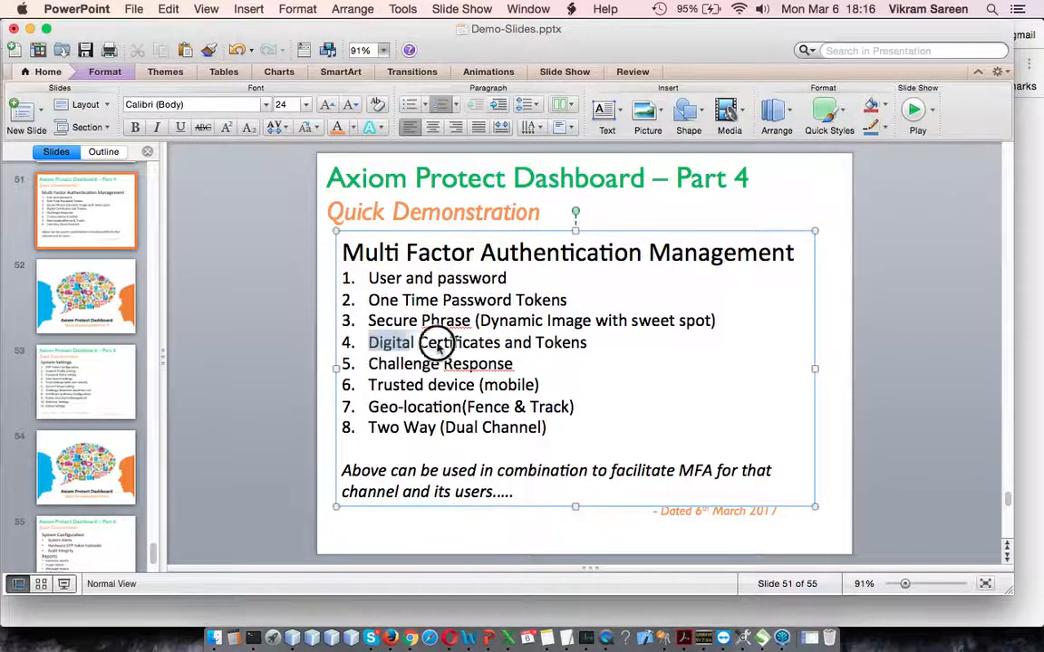
left_click(589, 372)
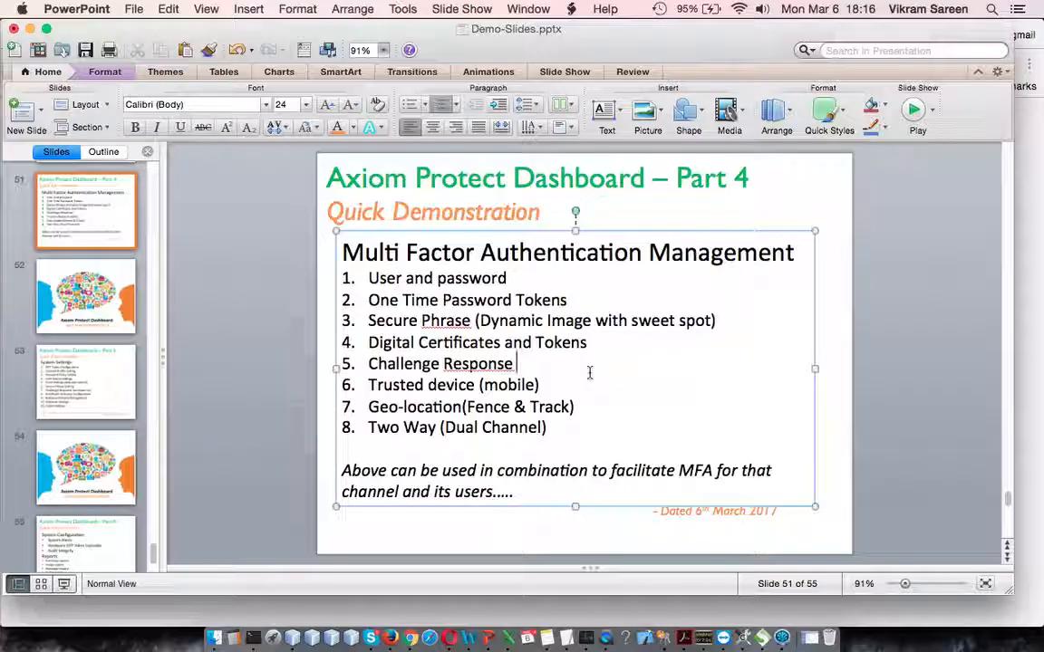
left_click_drag(367, 343, 589, 345)
Step: Switch back to Chrome and sign in to the /face management portal as sysadmin with the account password
key("super+Tab")
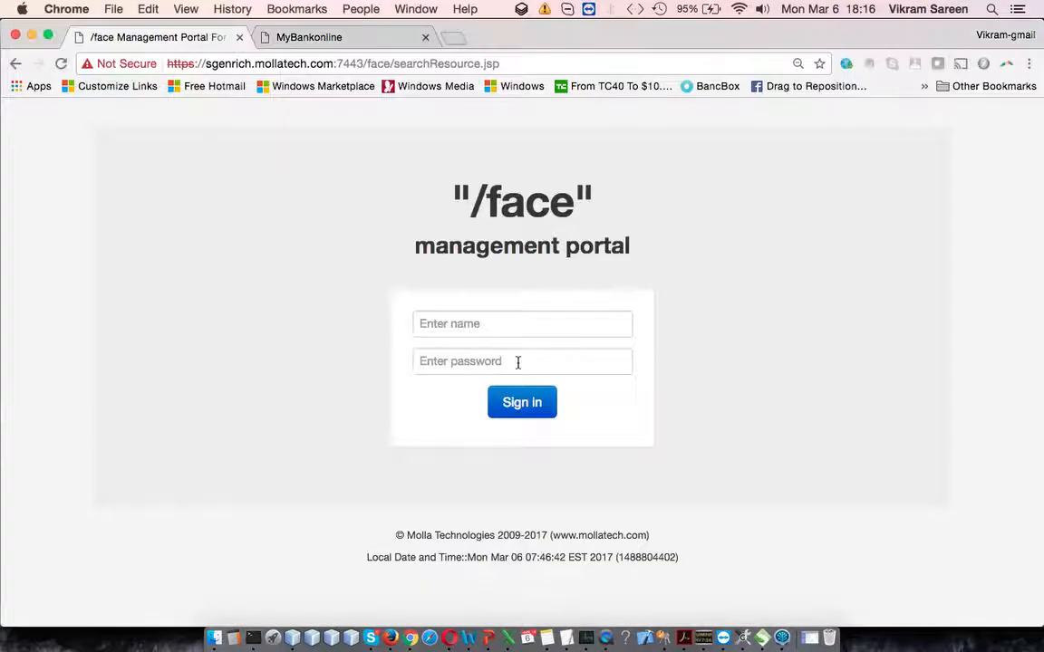
left_click(487, 321)
type("sysadmin")
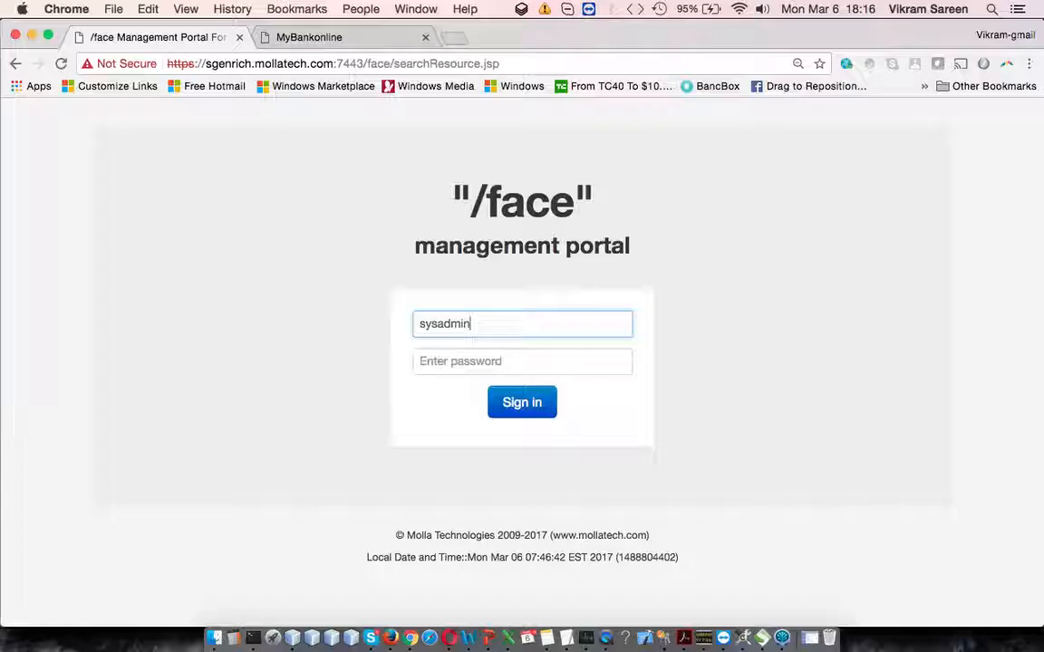
type("••••")
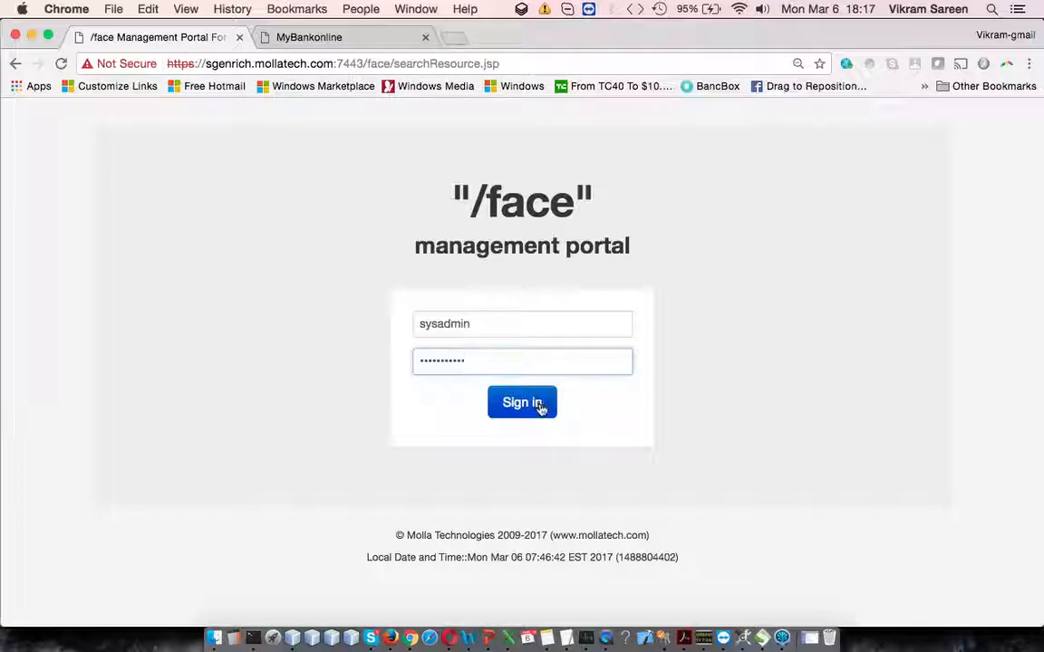
type("•")
left_click(529, 405)
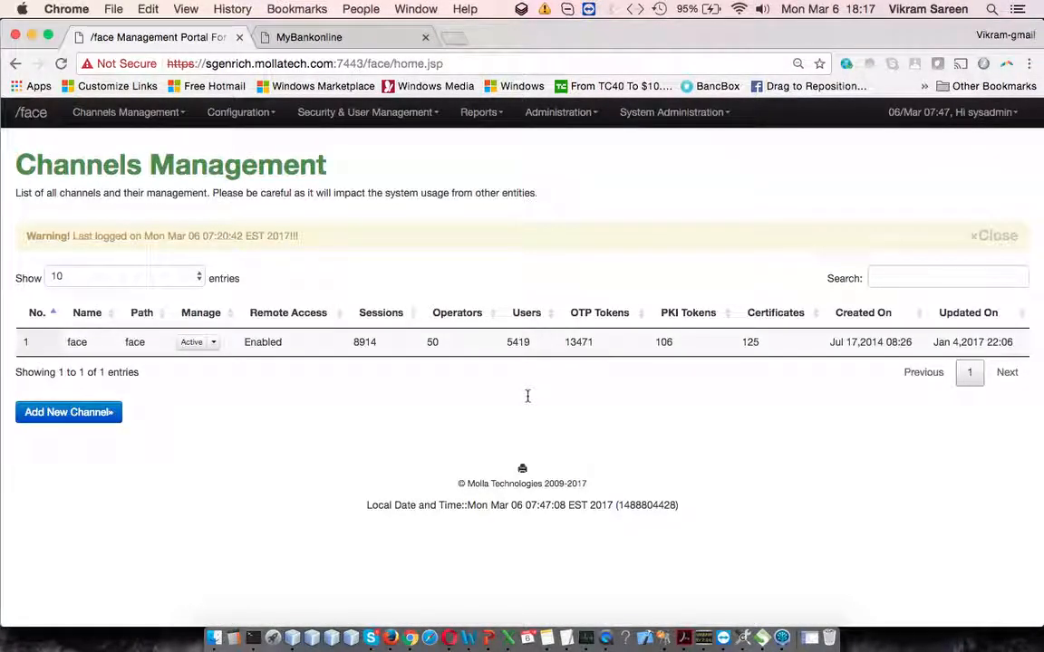
Step: Dismiss the last-login warning and open the Resource Management page
left_click(1027, 237)
left_click(367, 112)
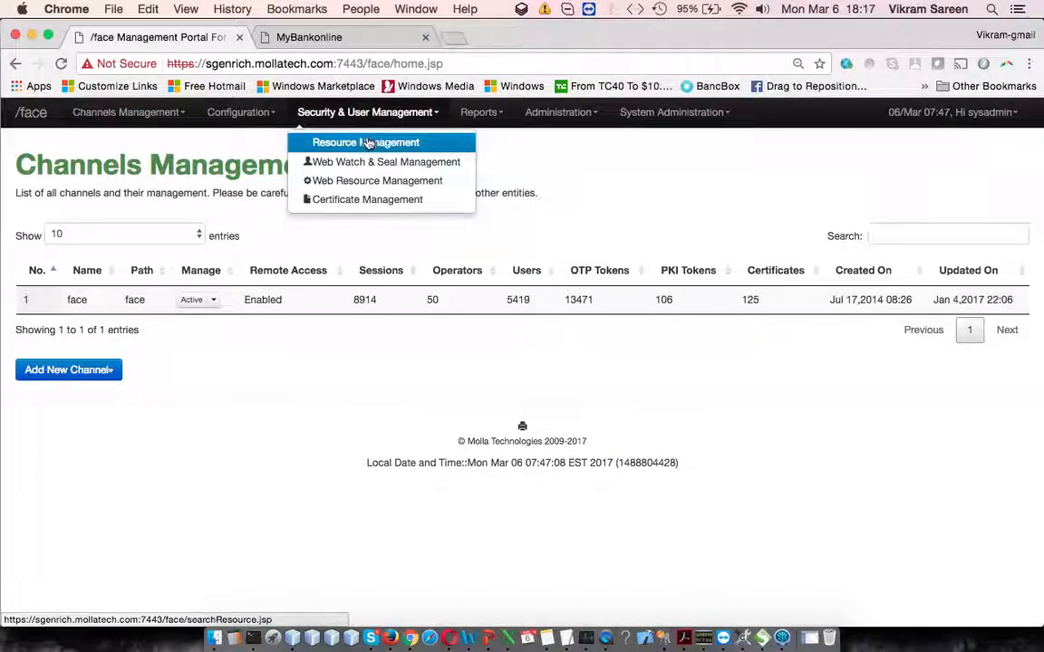
left_click(367, 145)
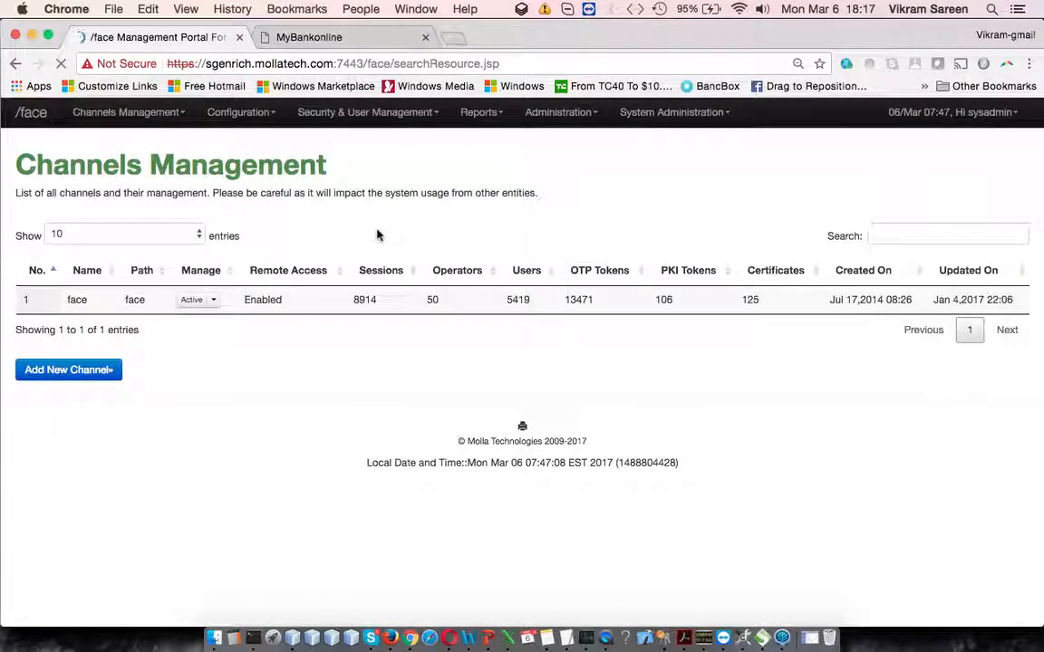
Step: Search for mttest under Digital Certificates And Tokens
left_click(213, 256)
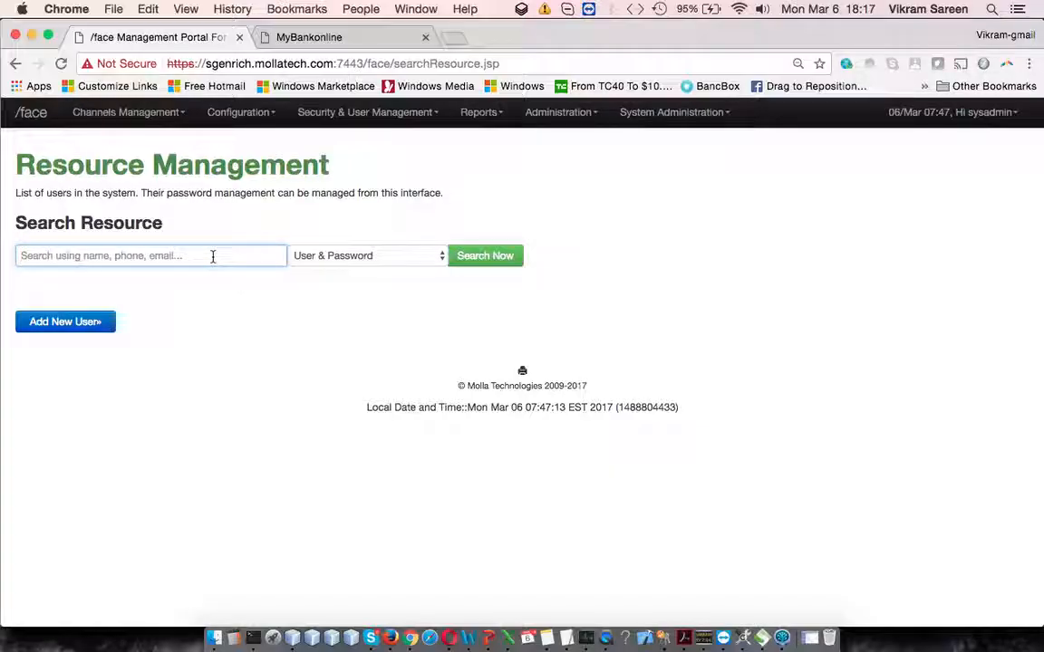
type("mttest")
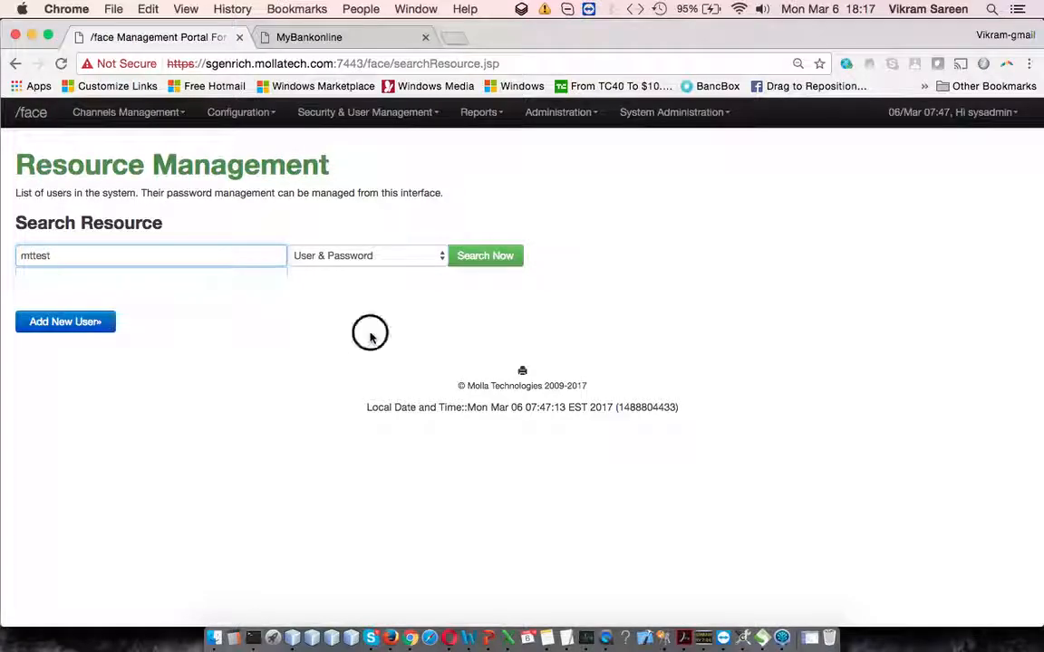
left_click(389, 255)
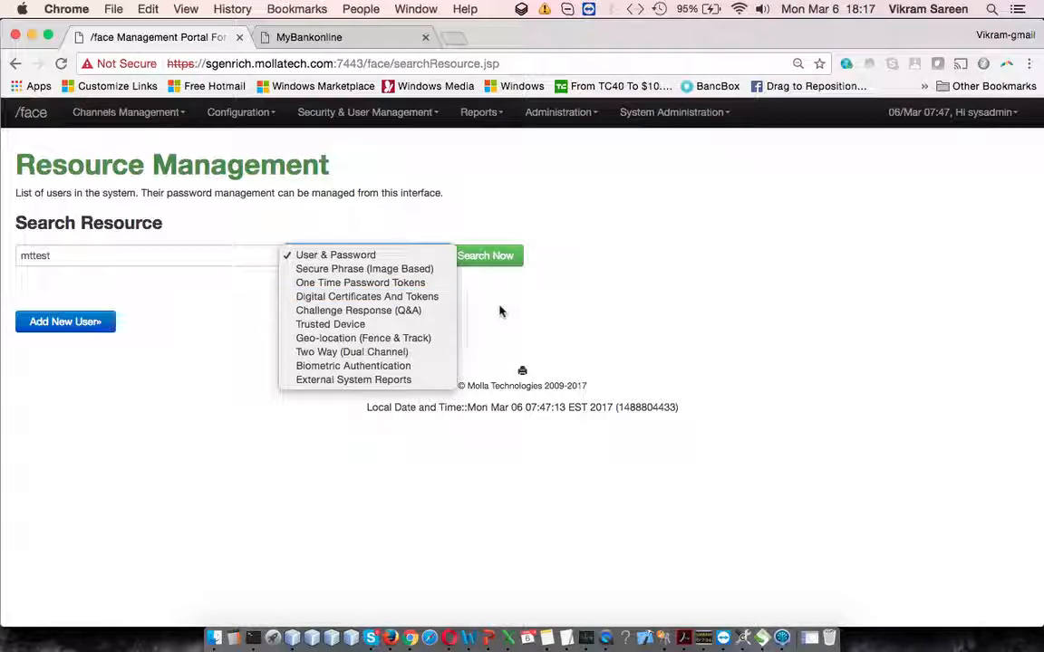
left_click(444, 297)
left_click(494, 257)
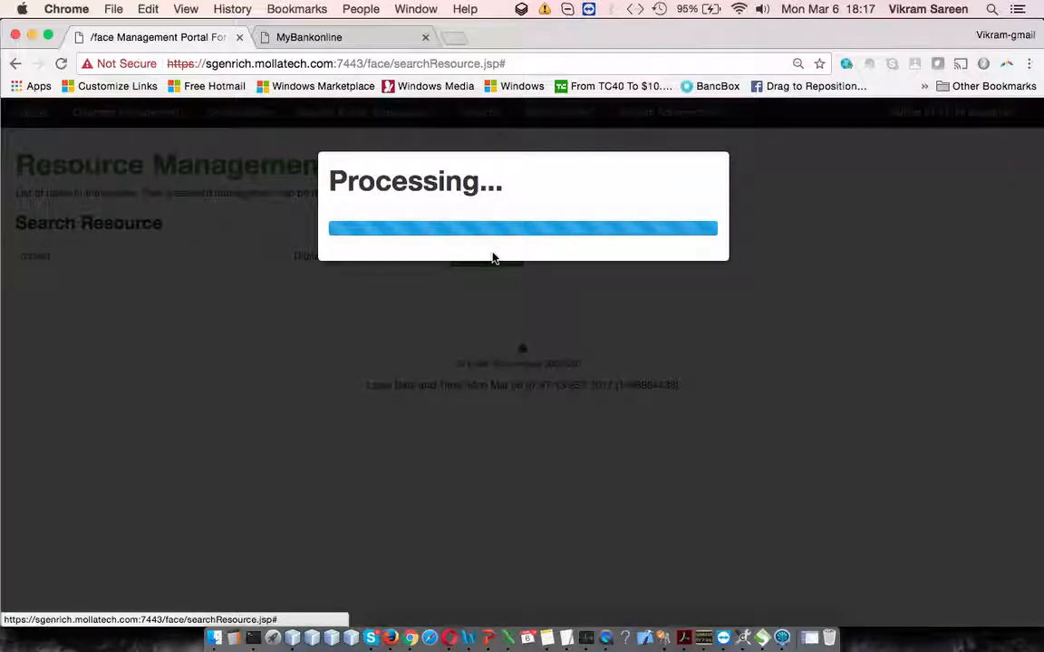
Step: Look at the certificate management options for mttest and view the user's certificate details
scroll(503, 347, "down", 1)
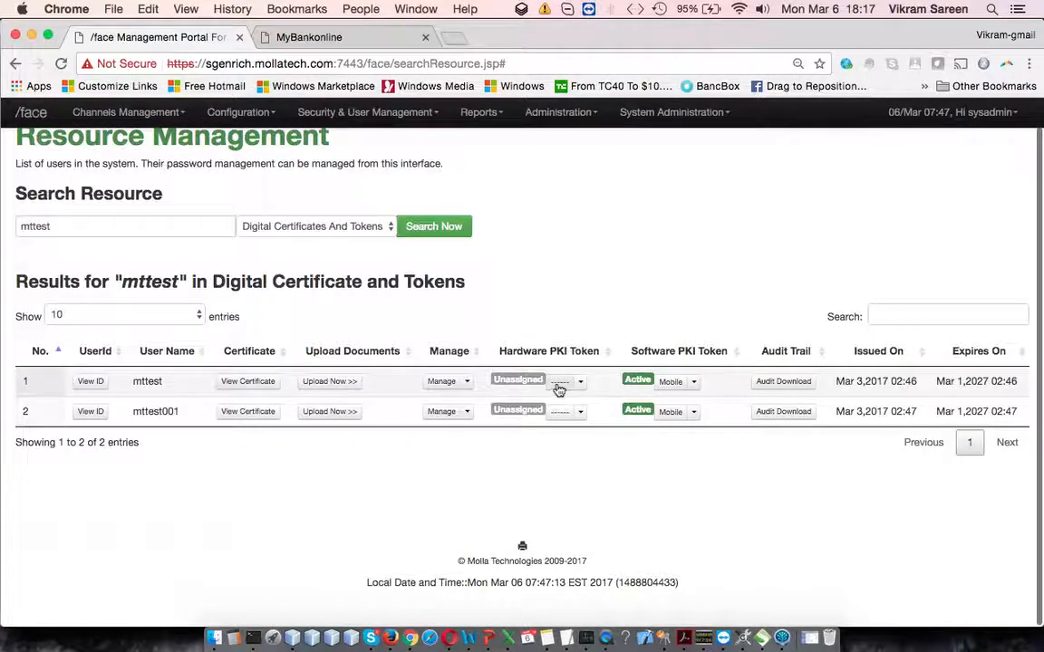
left_click(473, 385)
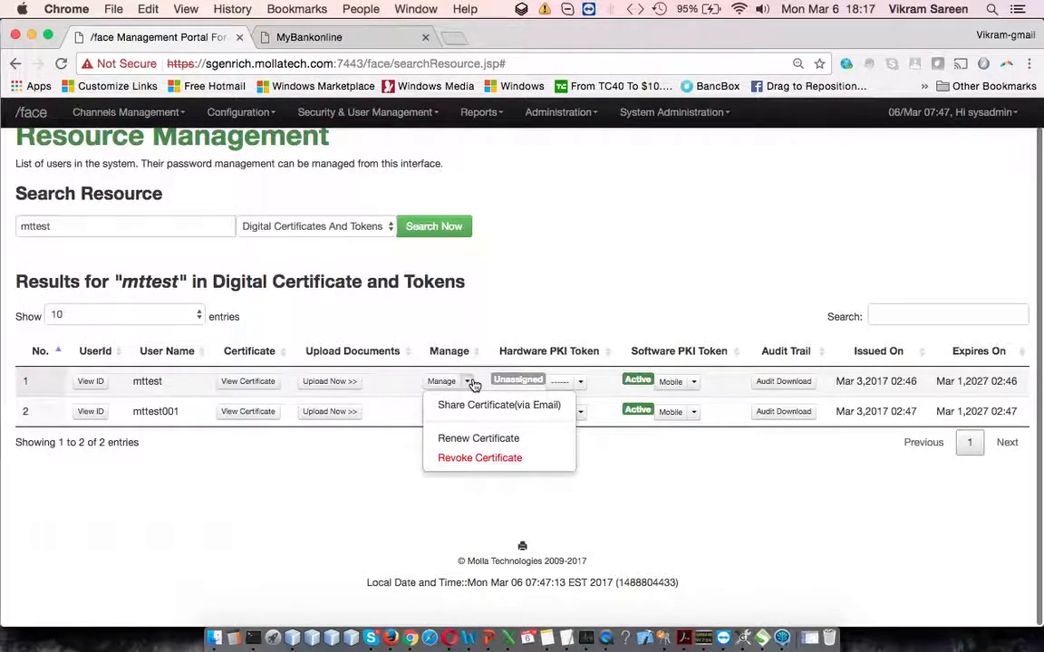
left_click(261, 382)
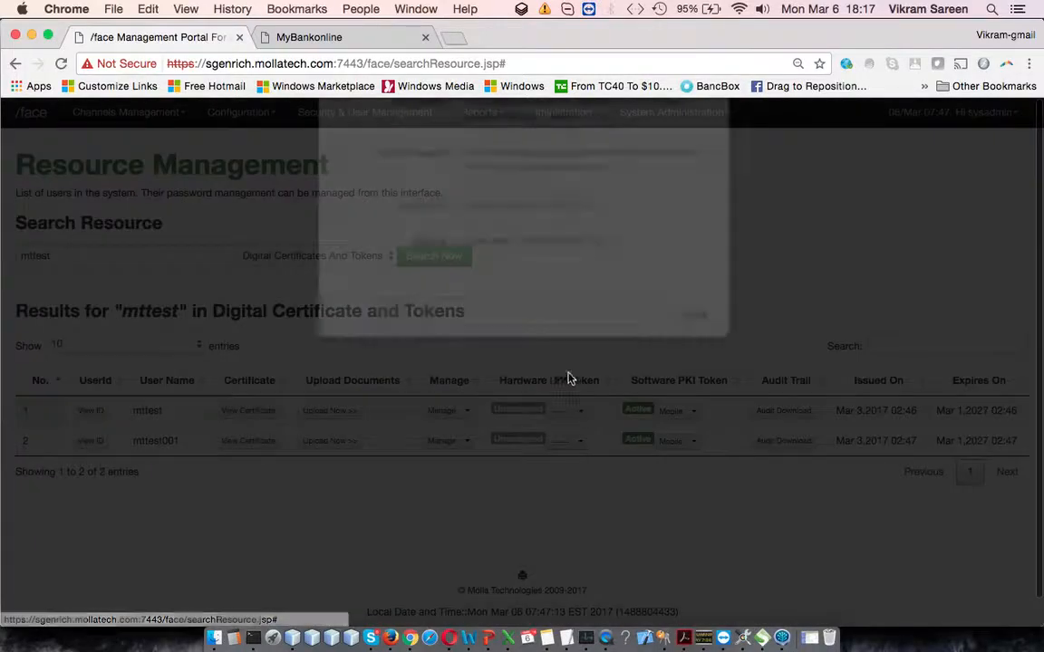
Step: Examine the issue and expiry dates, serial number and algorithm in mttest's certificate details, and close them
scroll(607, 341, "down", 2)
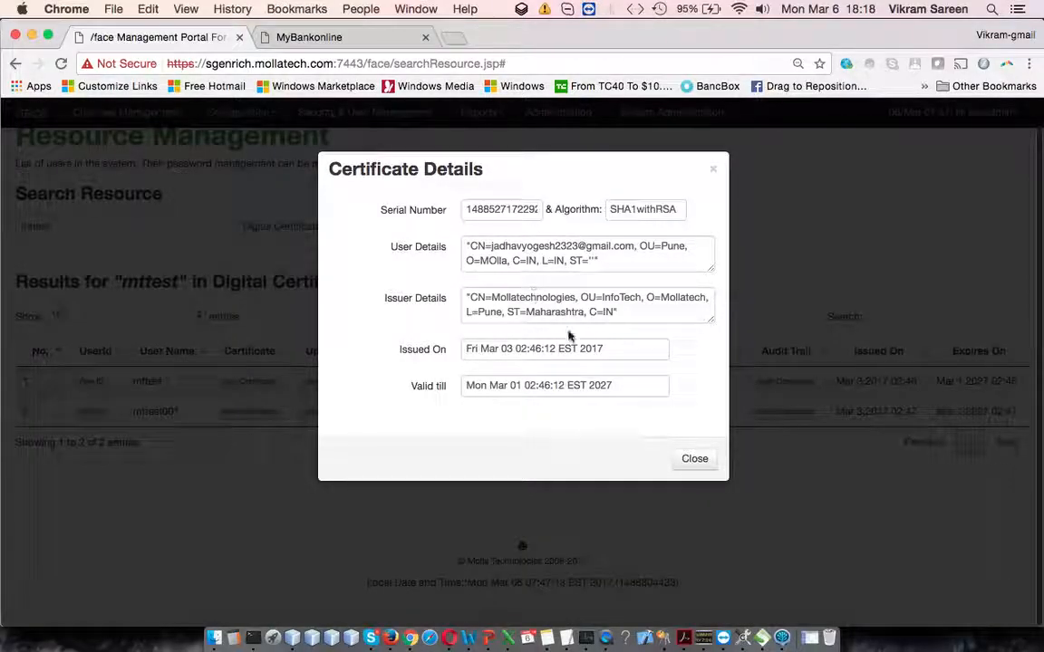
left_click_drag(471, 348, 571, 349)
left_click_drag(488, 385, 586, 388)
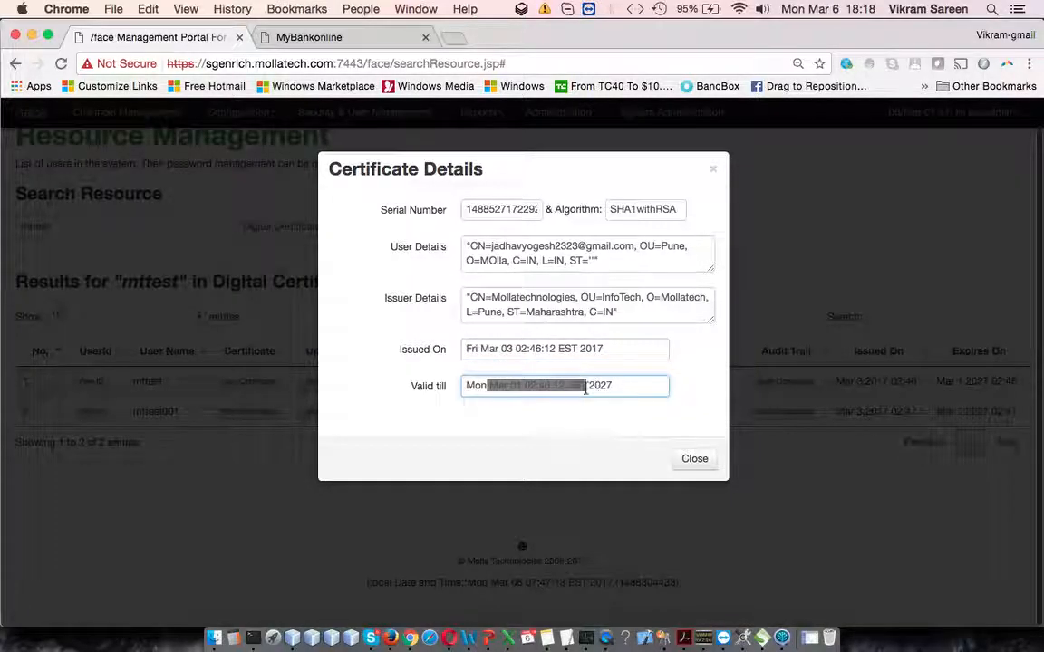
left_click(496, 207)
left_click(645, 208)
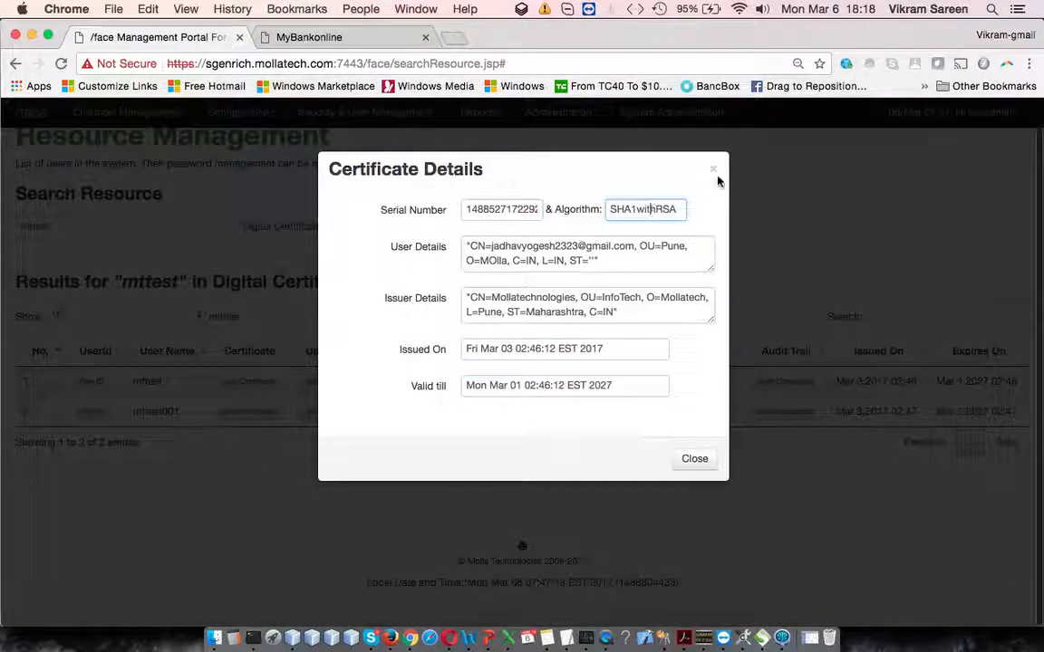
left_click(714, 171)
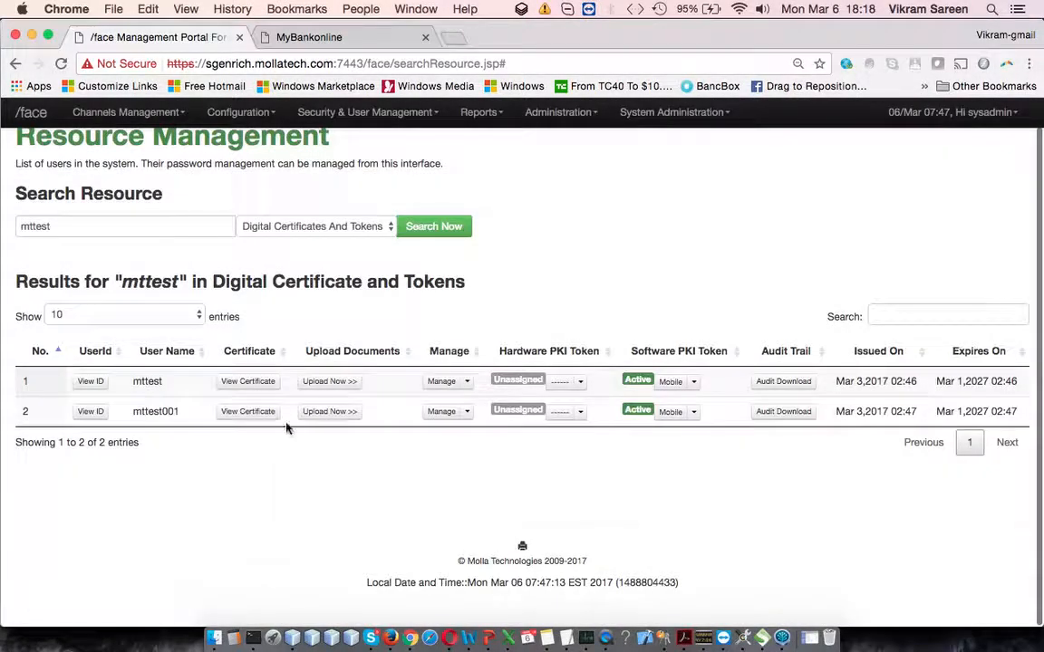
Step: View the document upload form for mttest, close it, and look at the user's hardware PKI token options
left_click(334, 382)
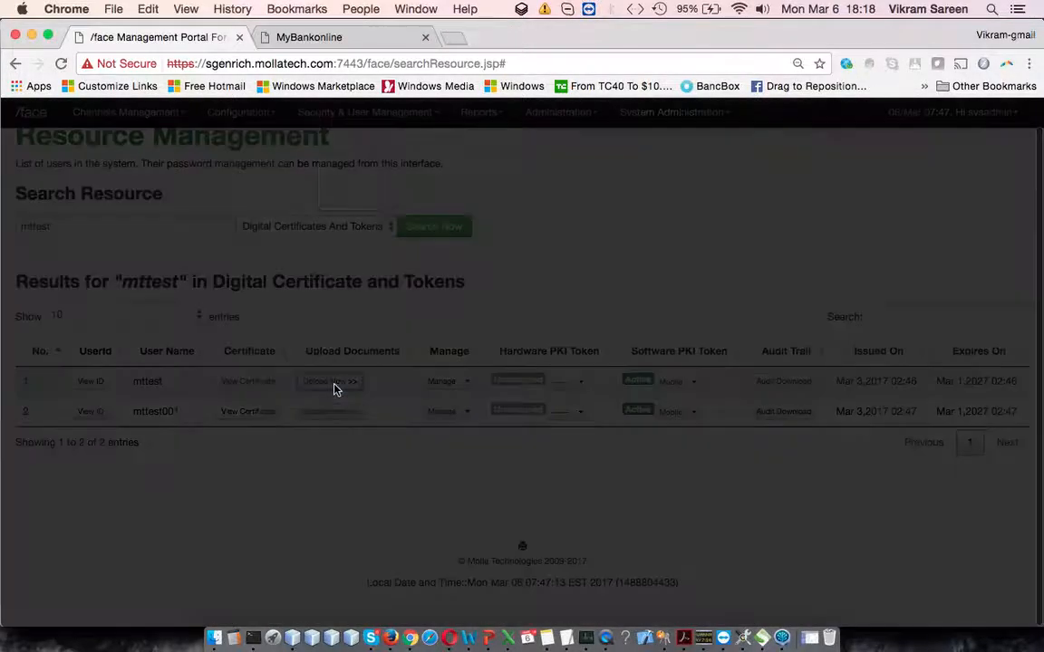
left_click(780, 170)
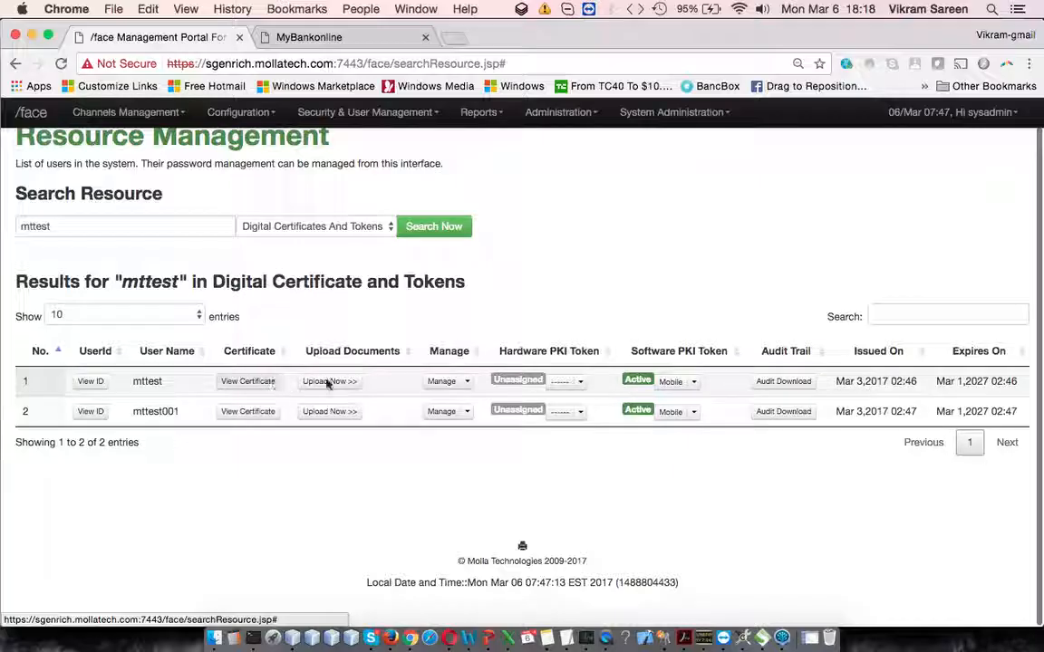
left_click(578, 382)
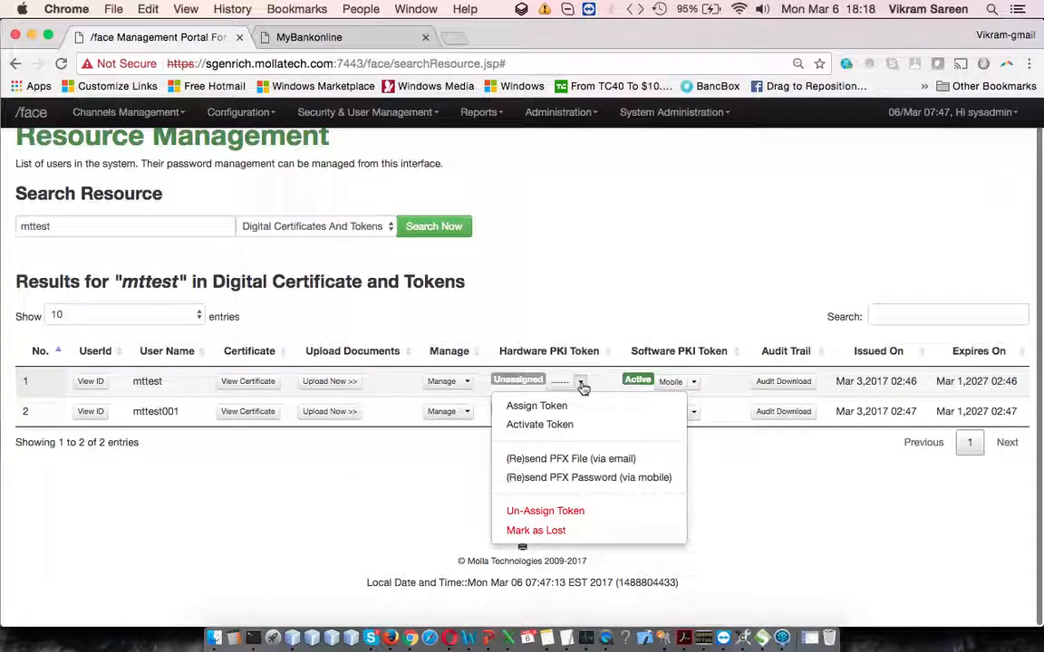
left_click(468, 382)
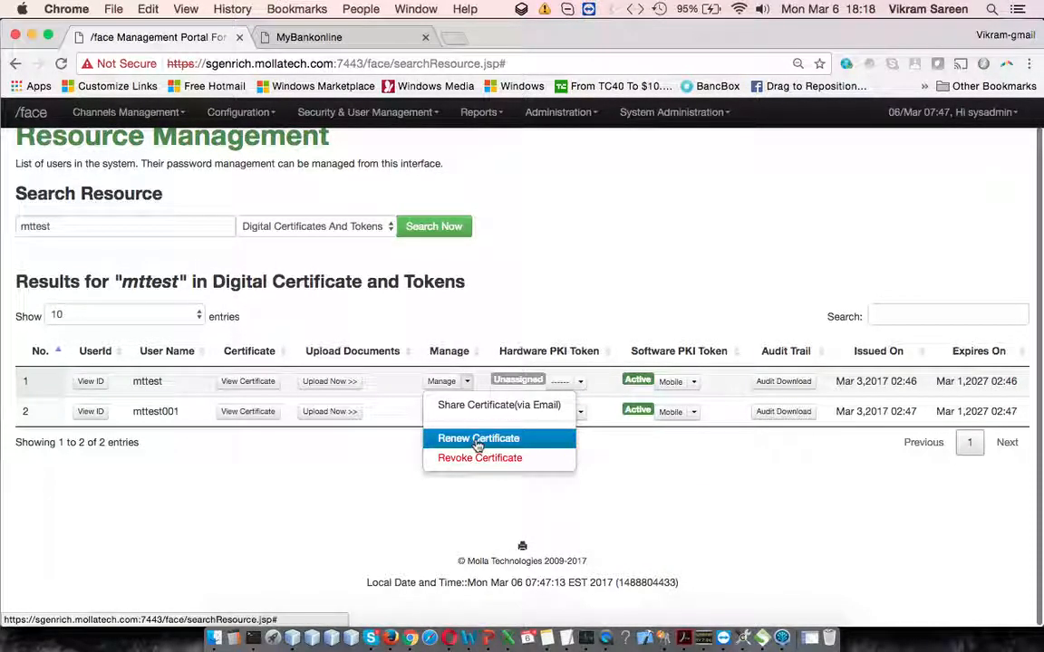
left_click(537, 463)
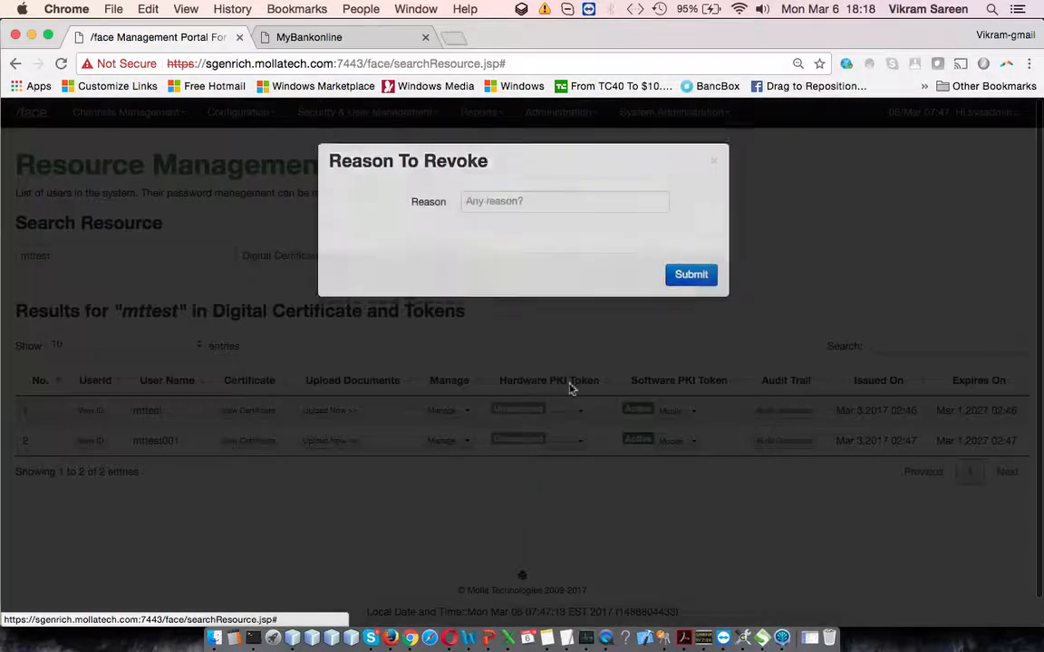
left_click(542, 217)
type("tetsin")
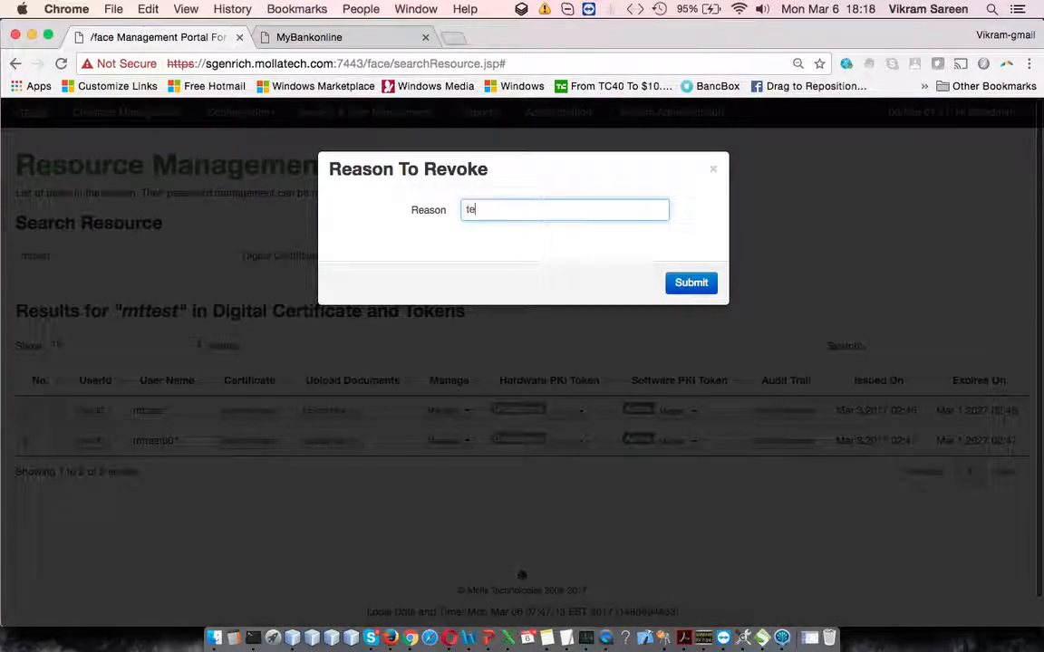
key("BackSpace")
key("BackSpace")
key("BackSpace")
key("BackSpace")
key("BackSpace")
left_click(206, 431)
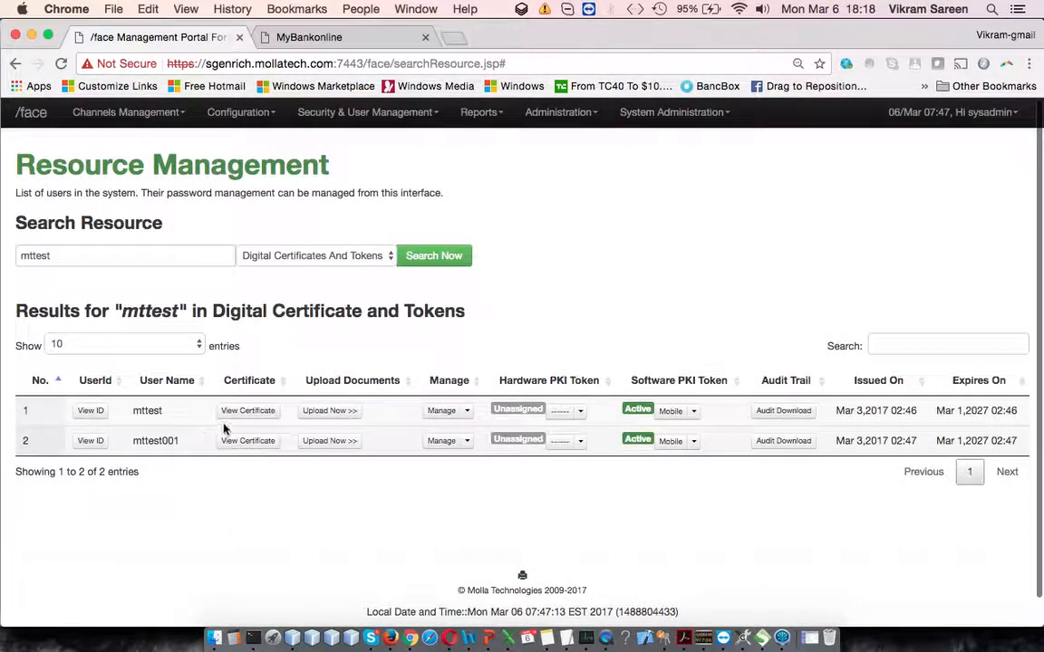
Step: Revoke the certificate of mttest001 with the reason "test demo purposes" and dismiss the result message
left_click(470, 442)
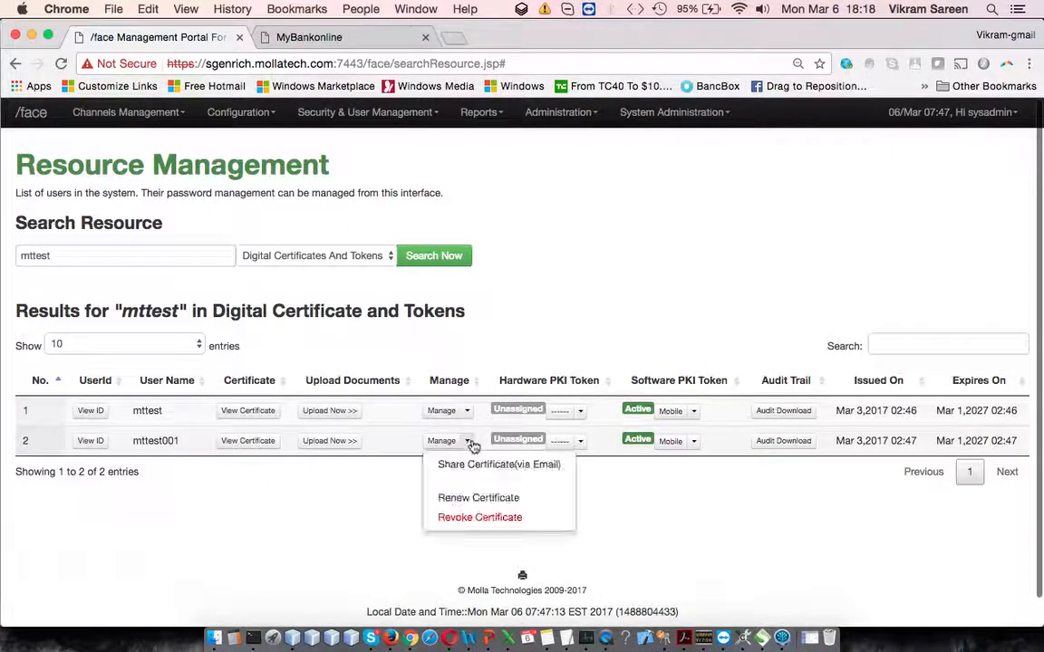
left_click(475, 517)
left_click(522, 217)
type("tets")
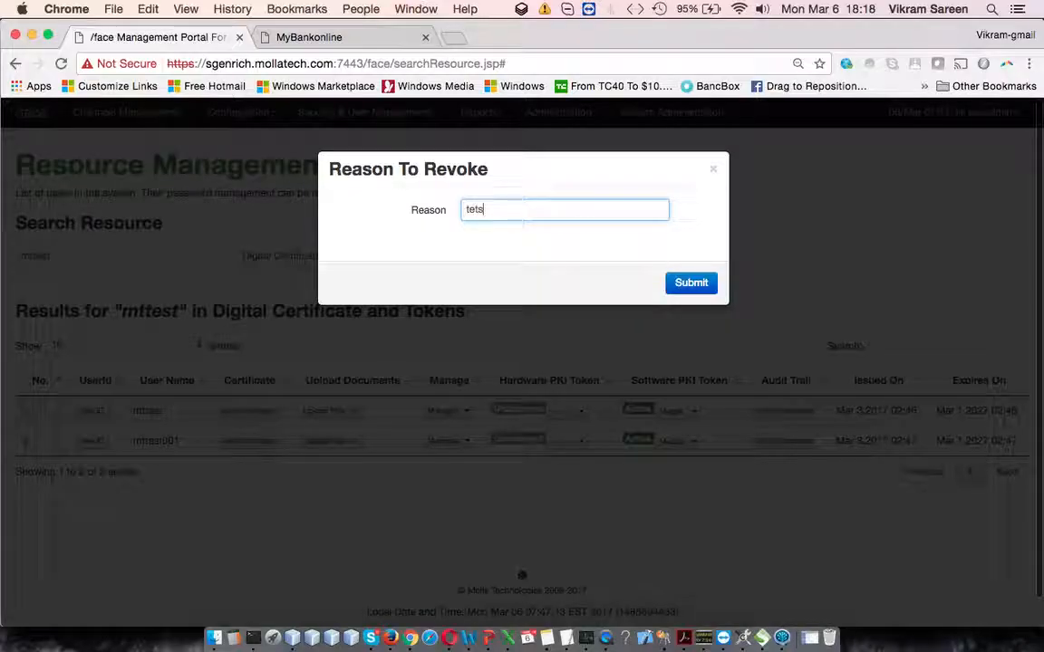
key("BackSpace")
key("BackSpace")
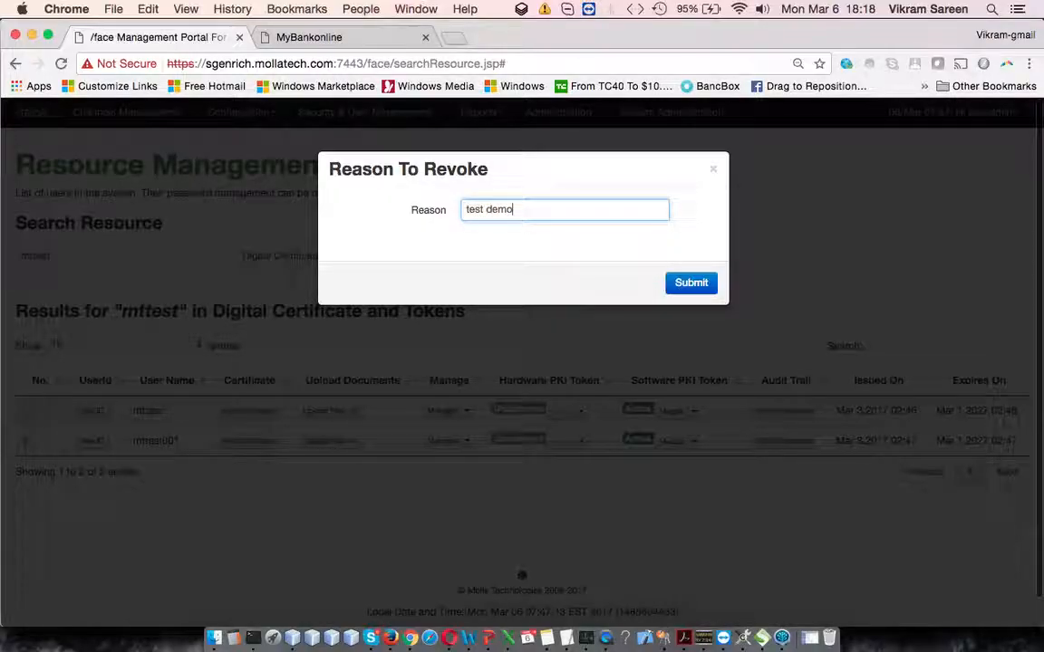
type("t demo purposes")
left_click(671, 286)
left_click(705, 236)
left_click(698, 237)
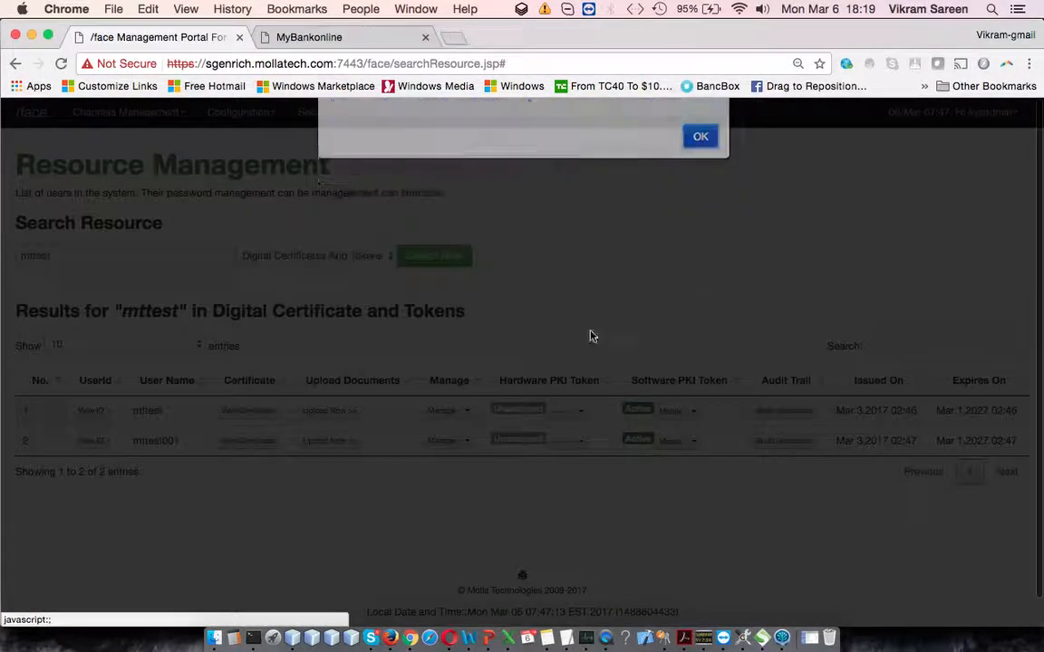
Step: Refresh the mttest search results and check the certificate status and management options of mttest001
left_click(440, 258)
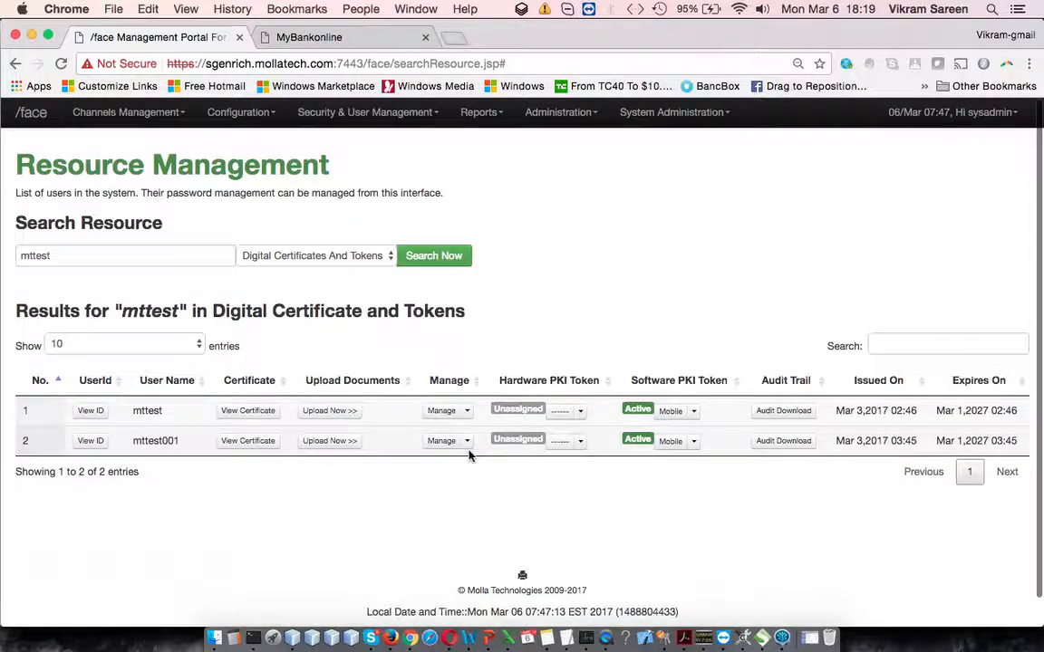
scroll(343, 497, "down", 1)
scroll(342, 498, "up", 1)
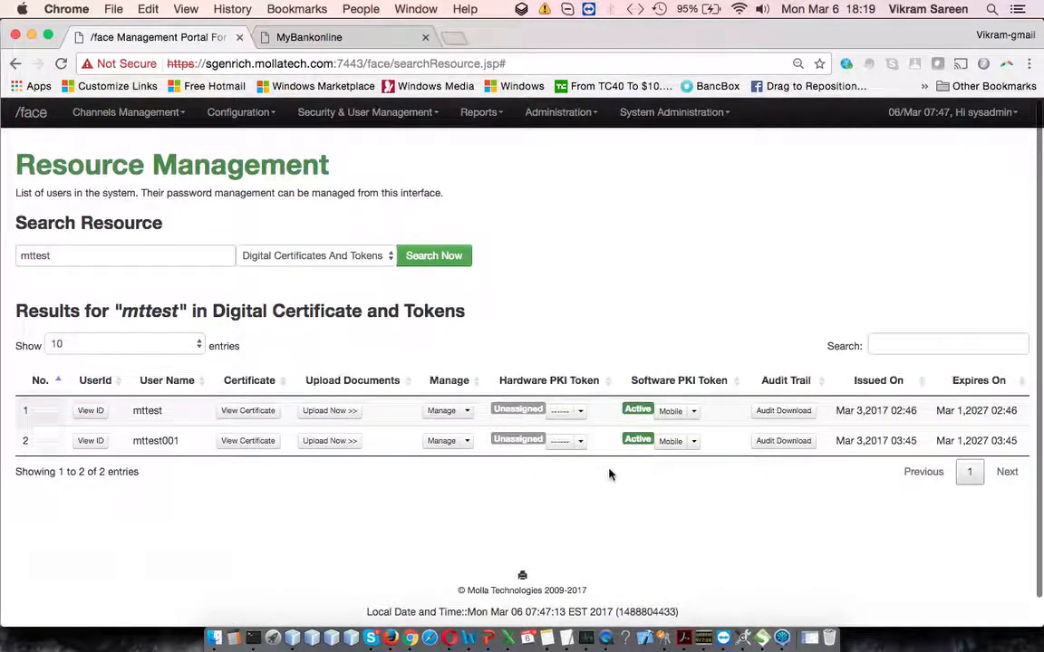
left_click(467, 442)
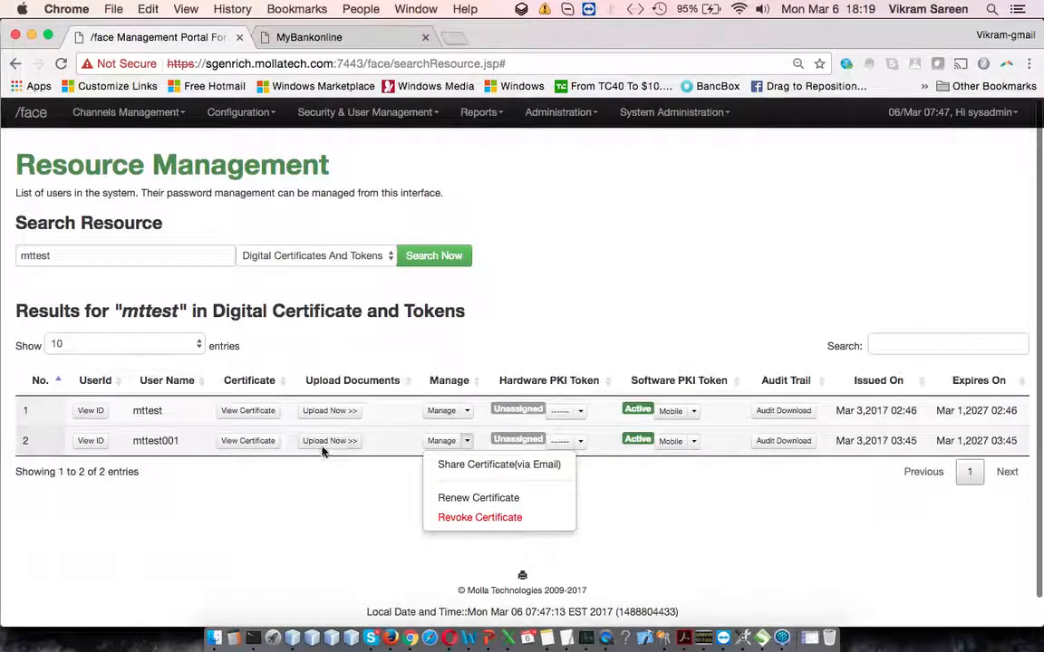
left_click(435, 259)
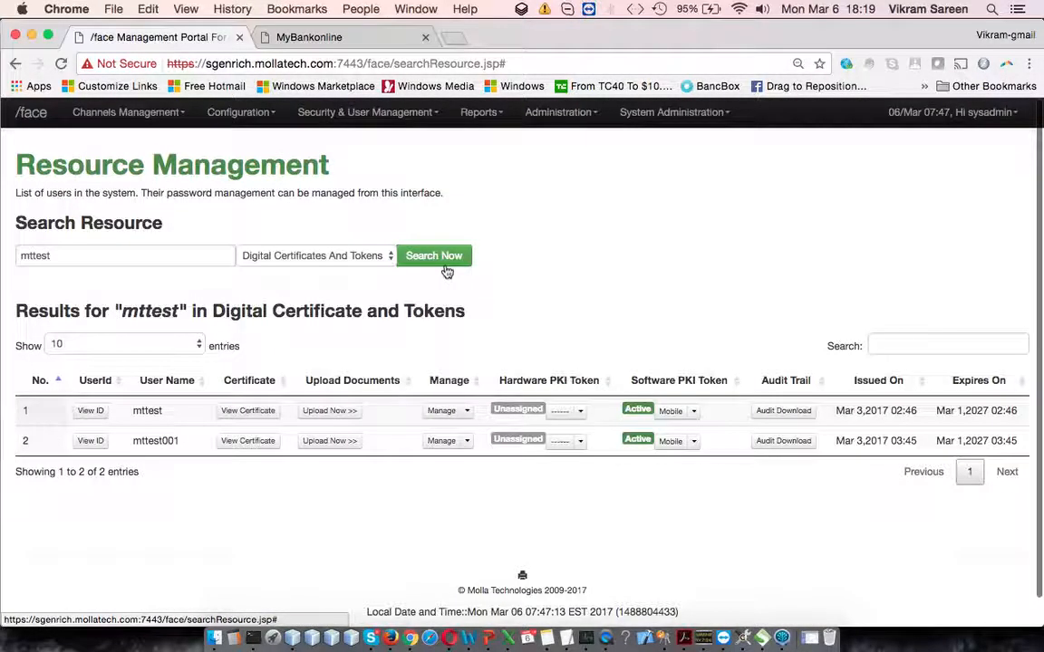
left_click(444, 270)
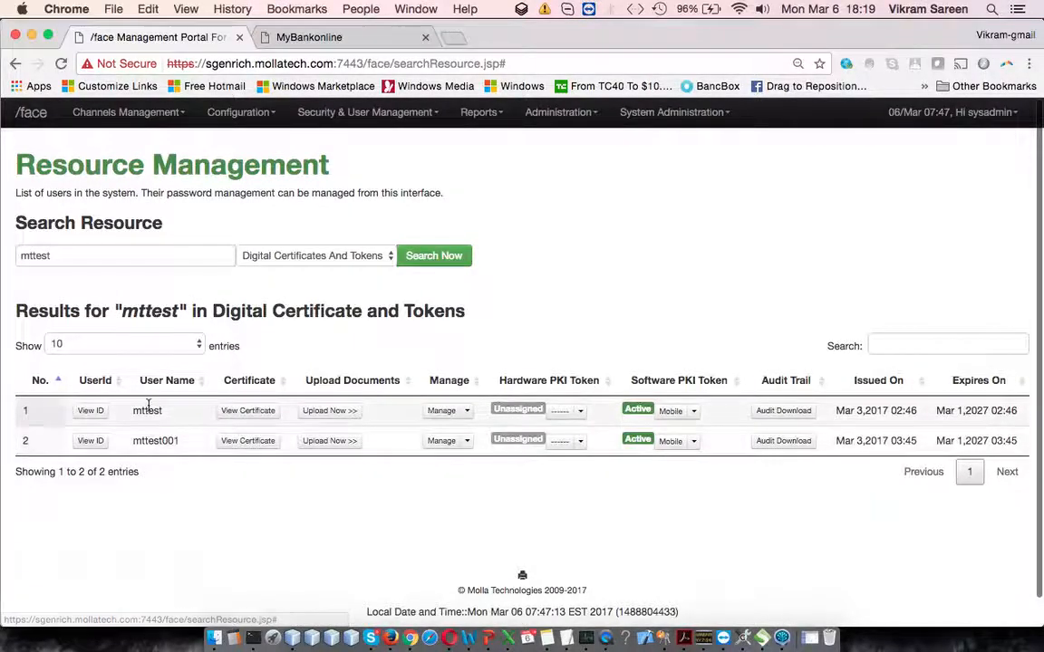
Step: Search Digital Certificates And Tokens by a different user's first name in place of mttest
double_click(140, 255)
type("virk")
key("BackSpace")
key("BackSpace")
type("kram")
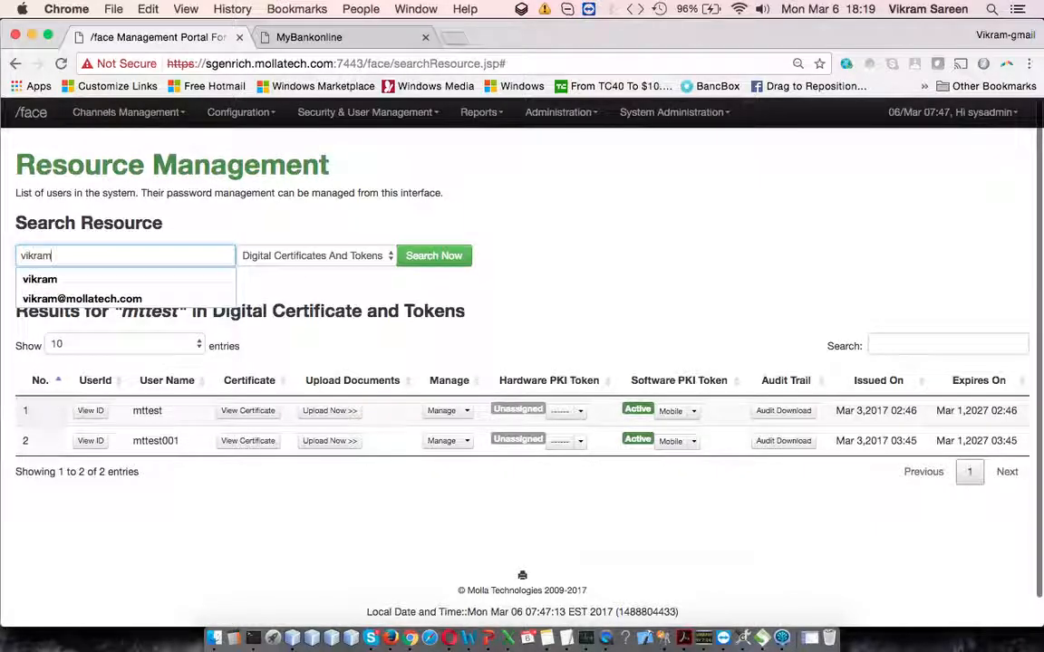
left_click(403, 261)
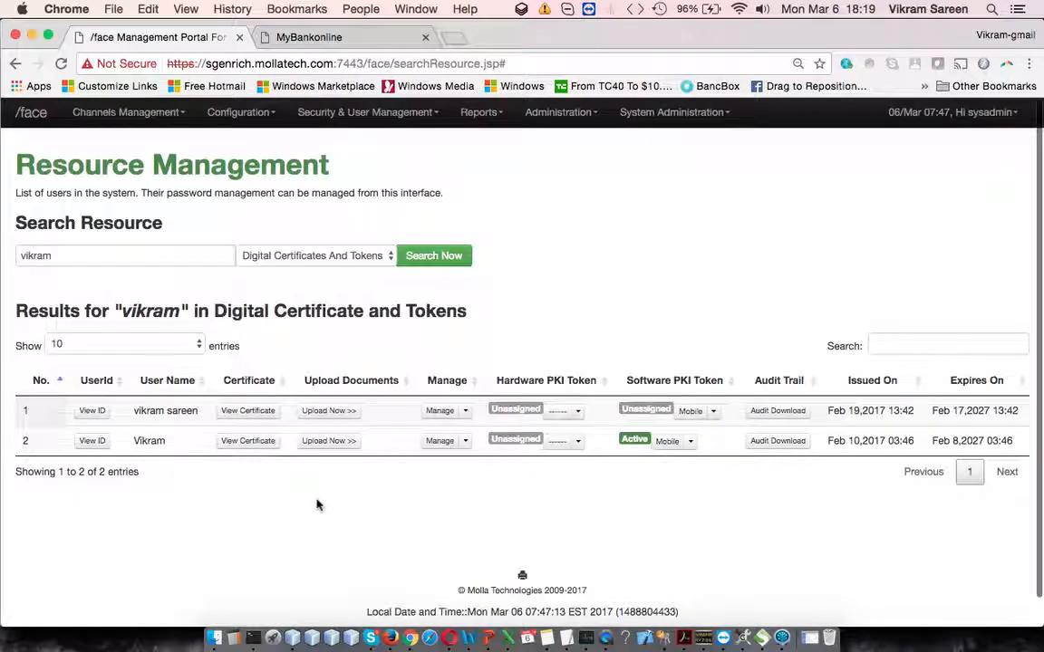
Step: Search Digital Certificates And Tokens by another user's first name to find accounts without an issued certificate
left_click(101, 254)
double_click(101, 255)
type("yogesh")
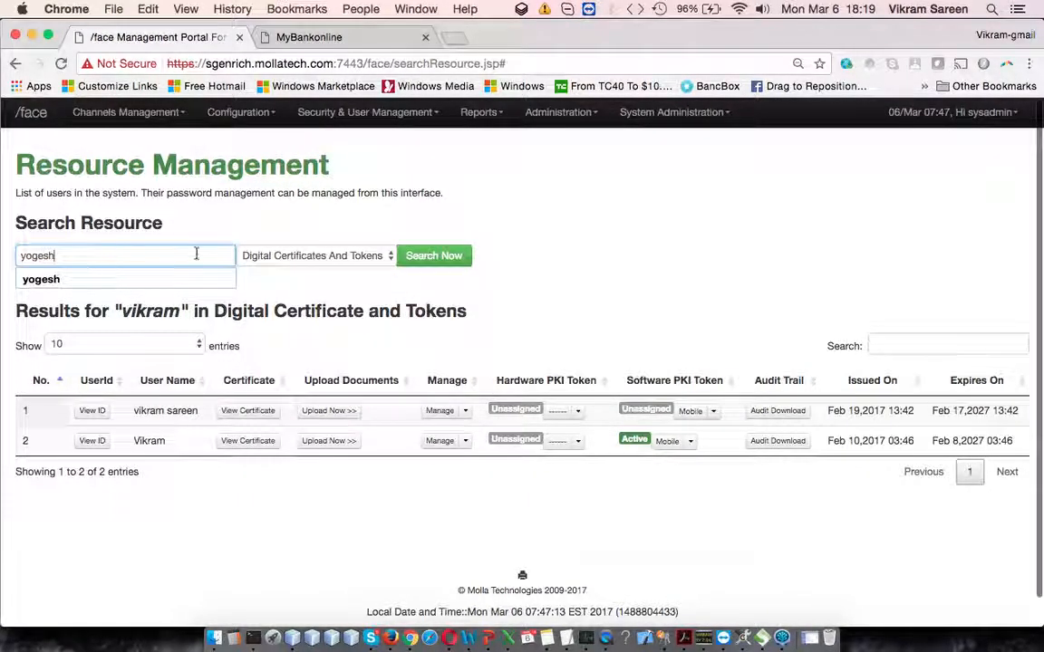
left_click(455, 256)
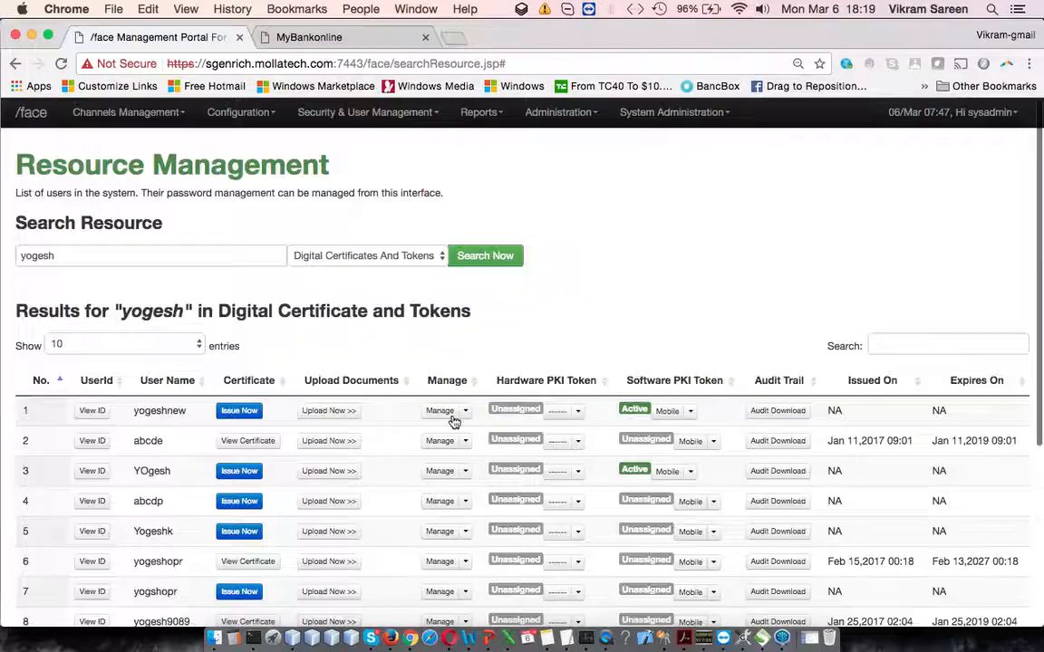
Step: Issue a certificate to the first user in the results and refresh the search
scroll(345, 398, "down", 3)
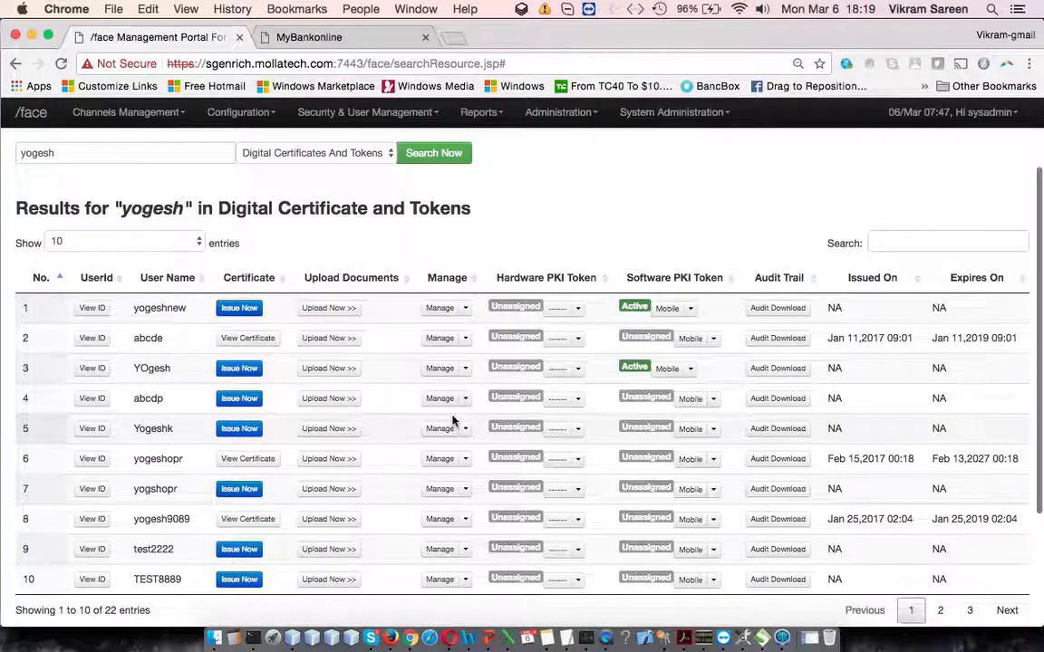
left_click(243, 308)
left_click(701, 241)
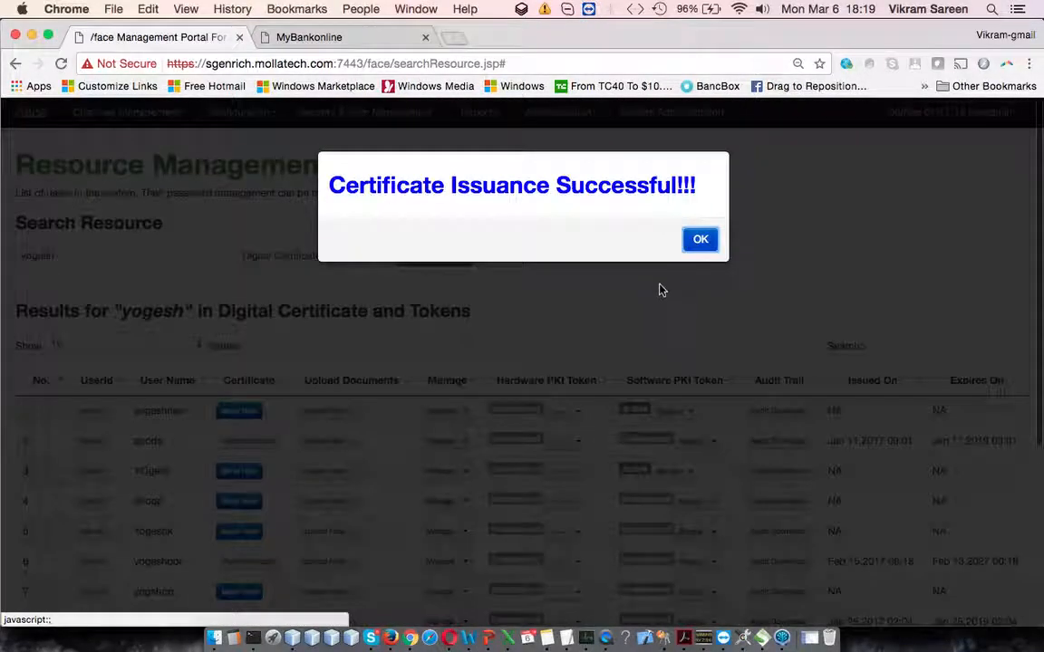
left_click(694, 237)
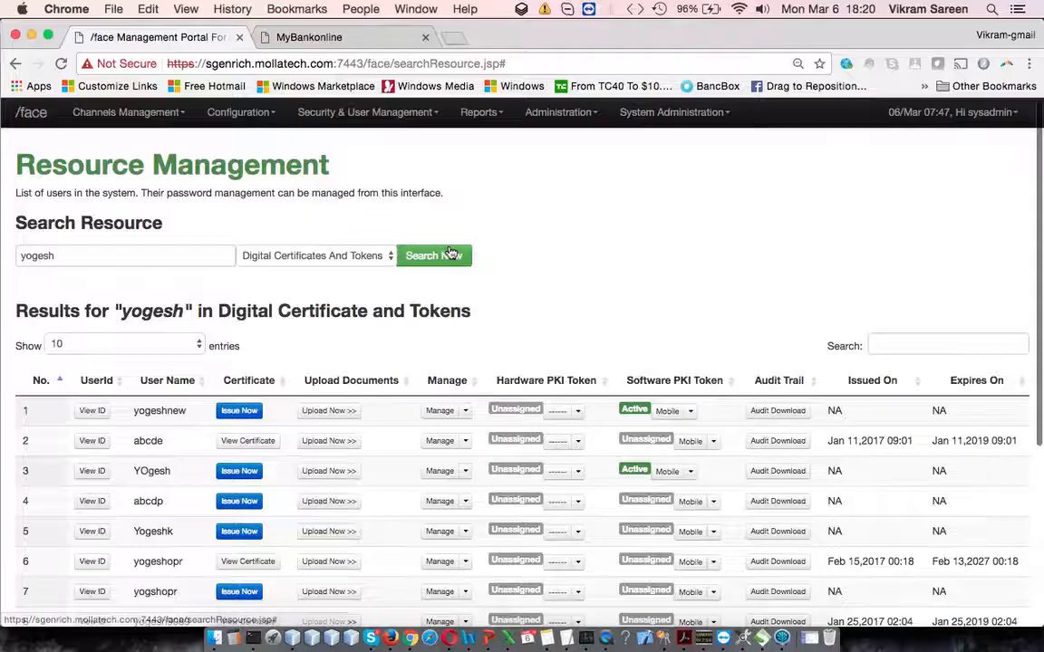
left_click(444, 254)
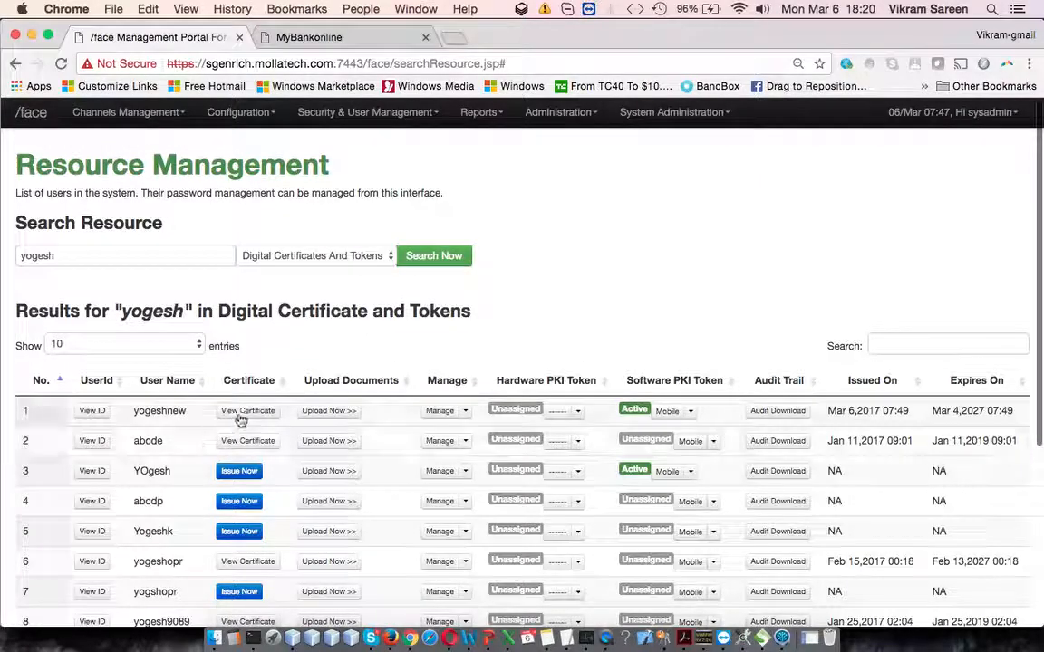
Step: View the newly issued certificate's details for the first user, check its validity dates, and close them
left_click(245, 412)
left_click_drag(507, 352, 624, 386)
left_click(691, 458)
scroll(752, 381, "down", 3)
scroll(795, 326, "up", 4)
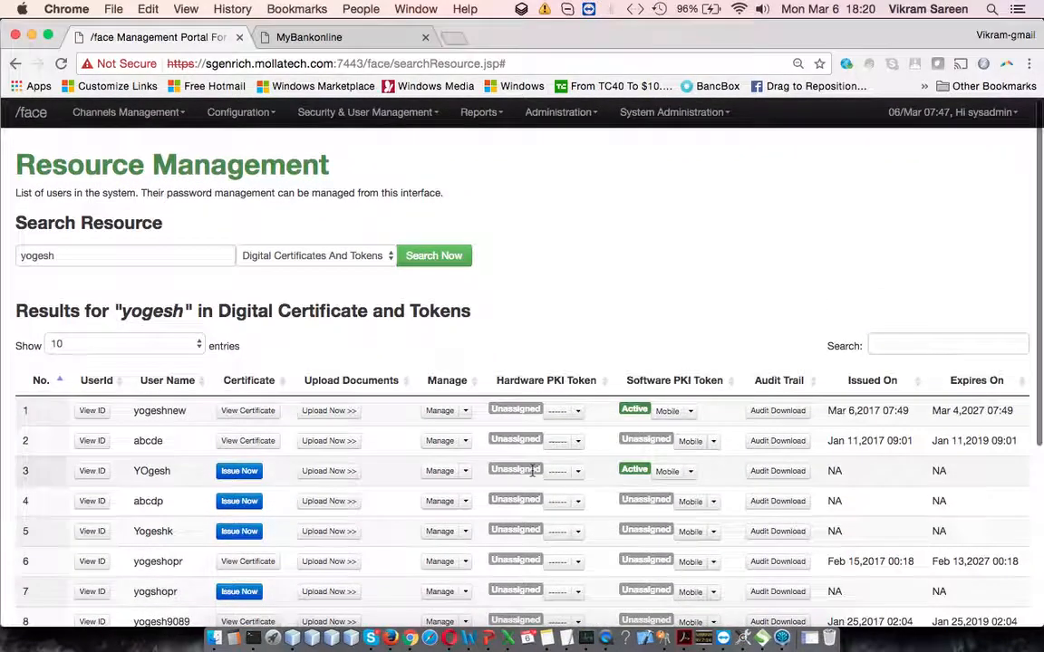
Step: Look through the first user's software PKI token, hardware PKI token and certificate management options, and the resource types
left_click(690, 413)
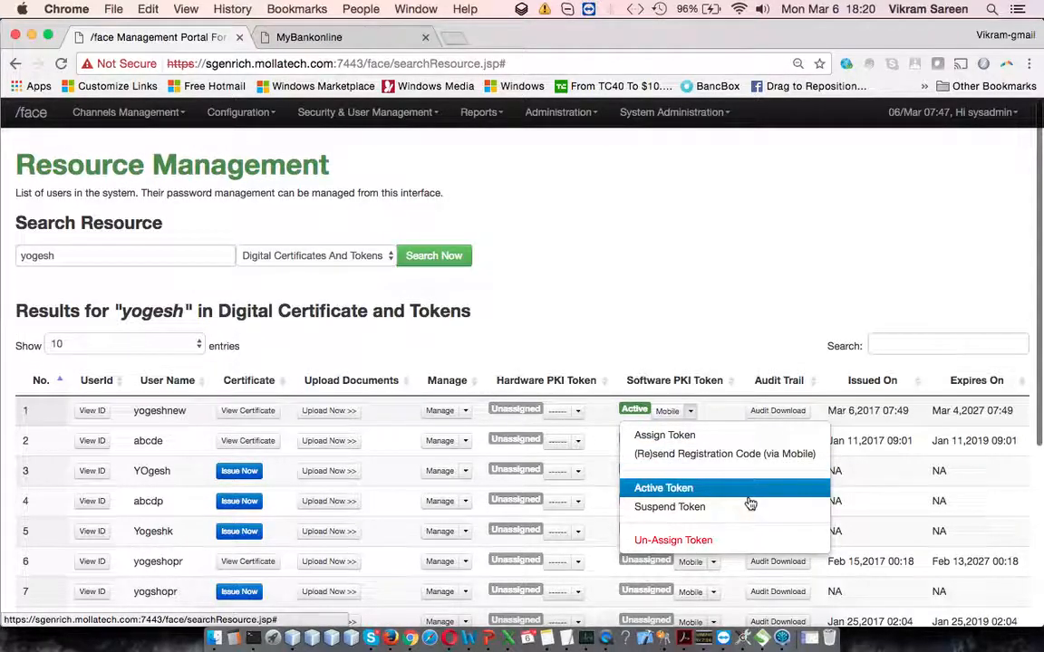
left_click(578, 414)
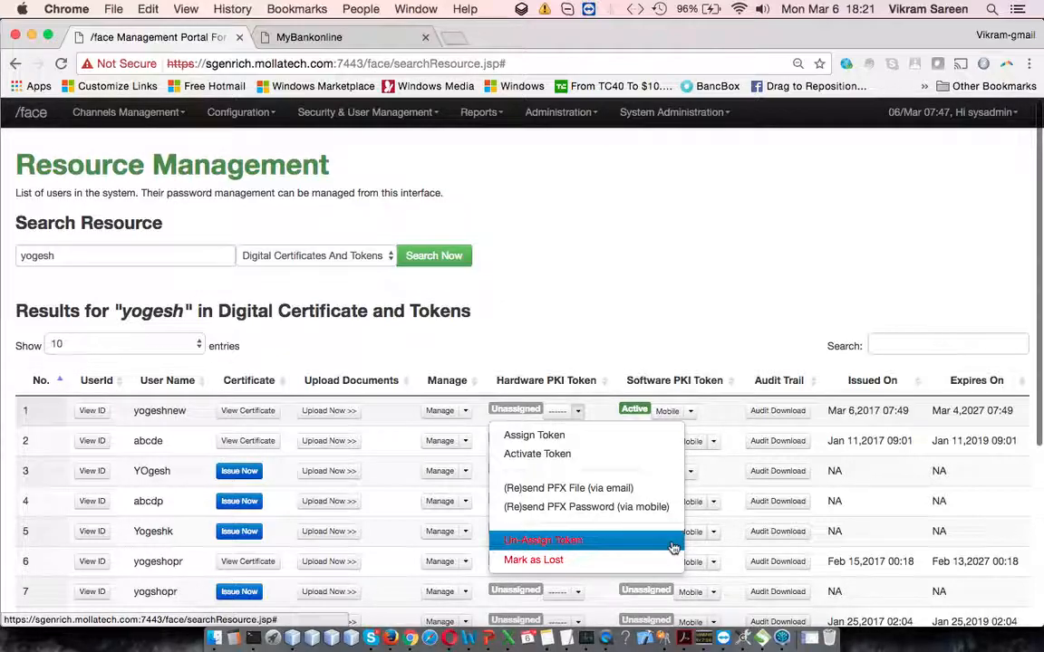
left_click(465, 411)
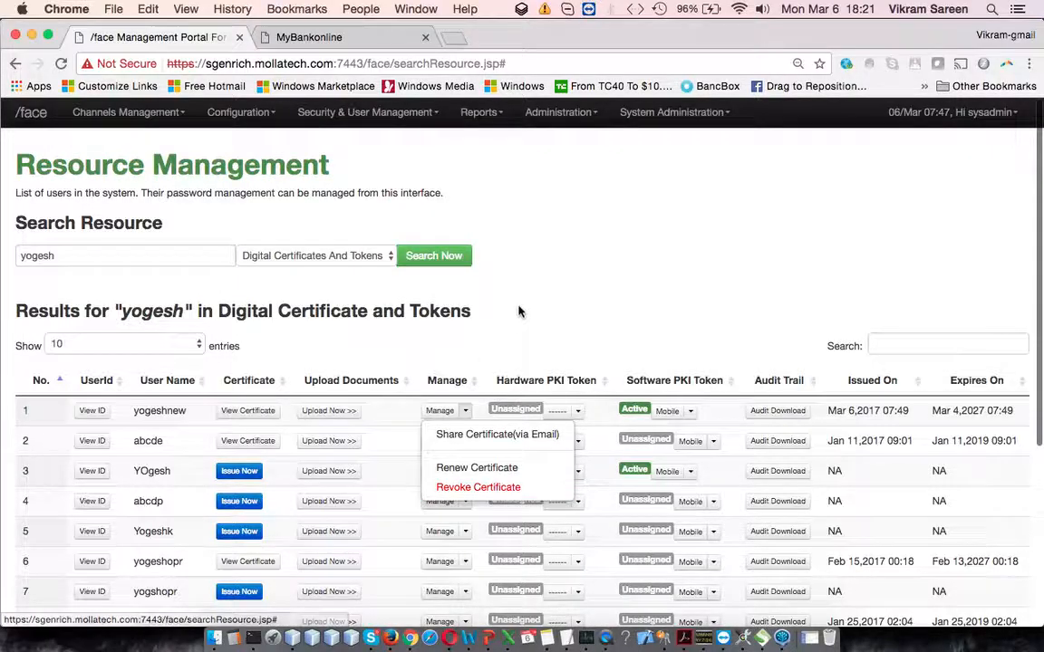
left_click(362, 256)
left_click(569, 272)
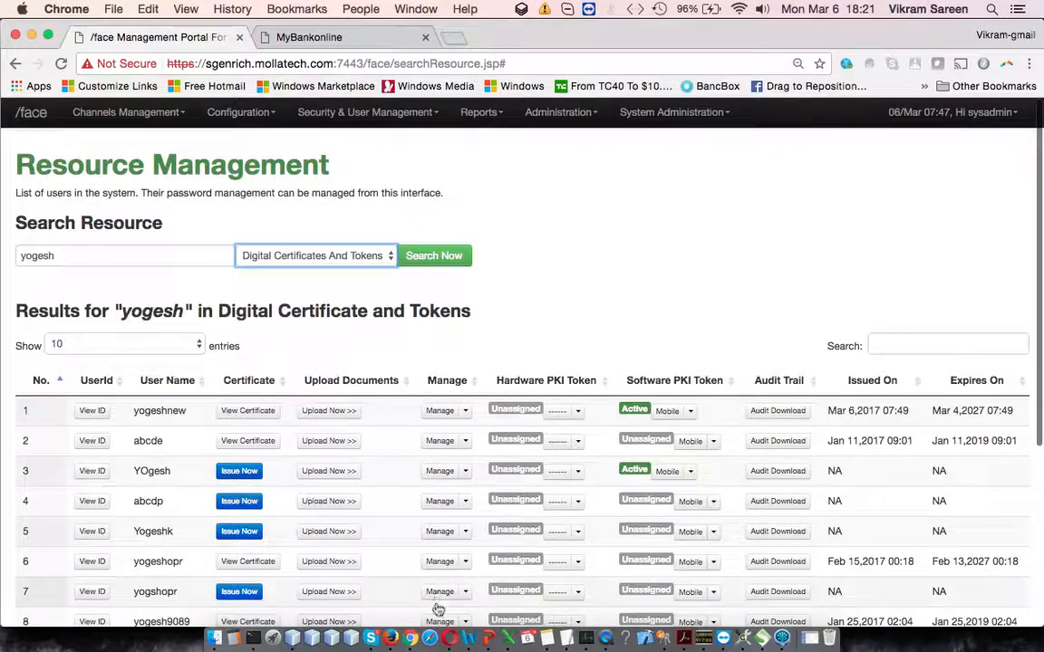
Step: Switch to PowerPoint and point out the Challenge Response item on the Multi Factor Authentication Management slide
left_click(487, 638)
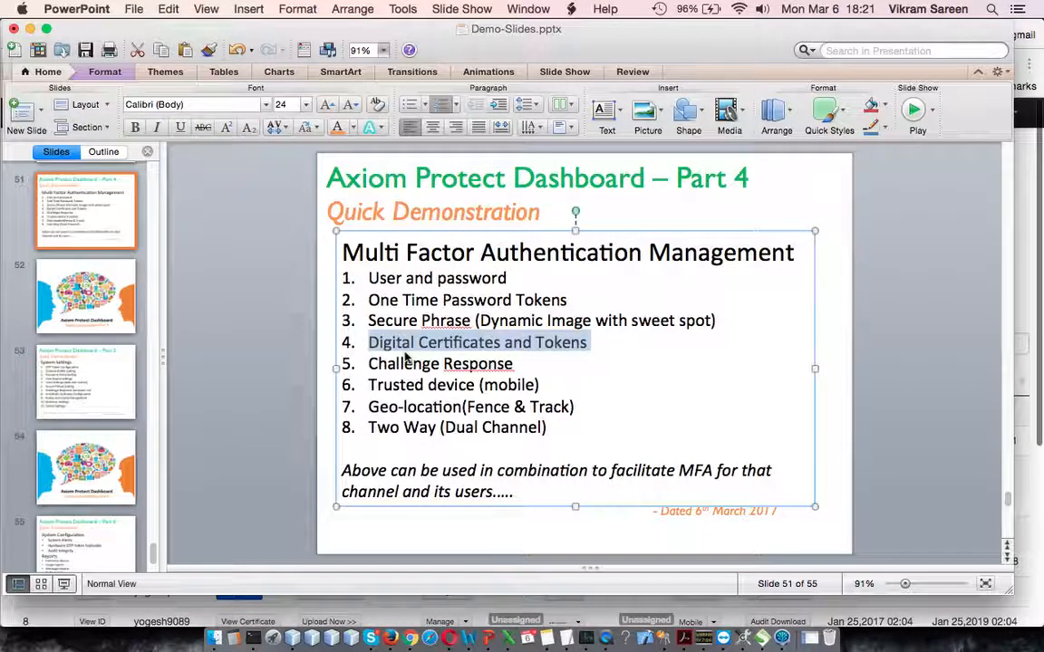
left_click_drag(368, 363, 547, 368)
left_click(525, 365)
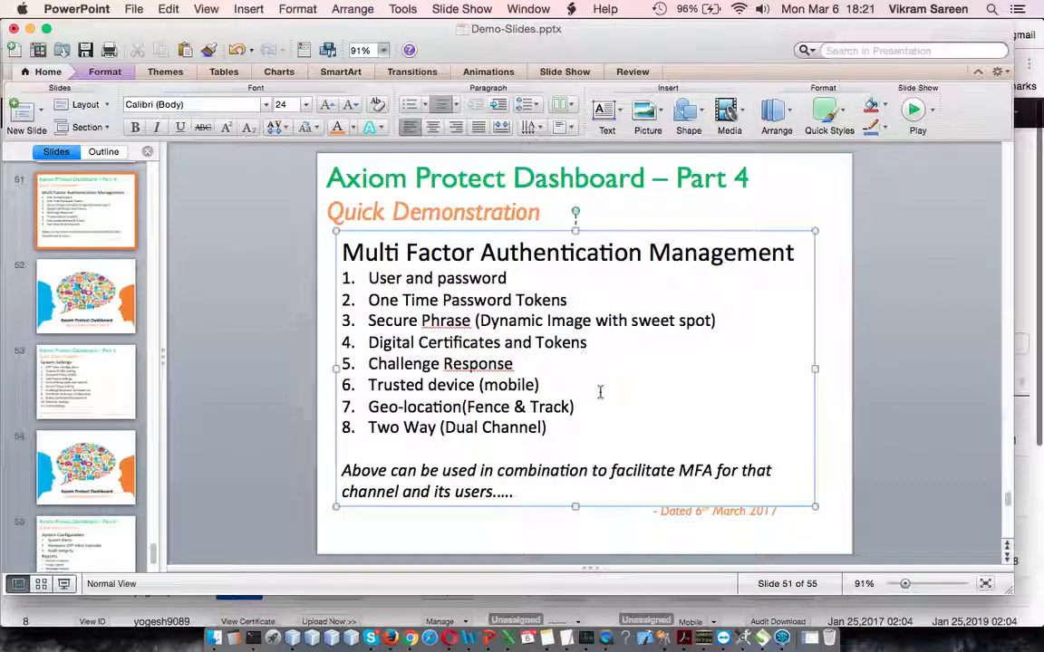
Step: Switch to Chrome and search the resources for "mttest" under Challenge Response (Q&A)
left_click(542, 375)
key("super+Tab")
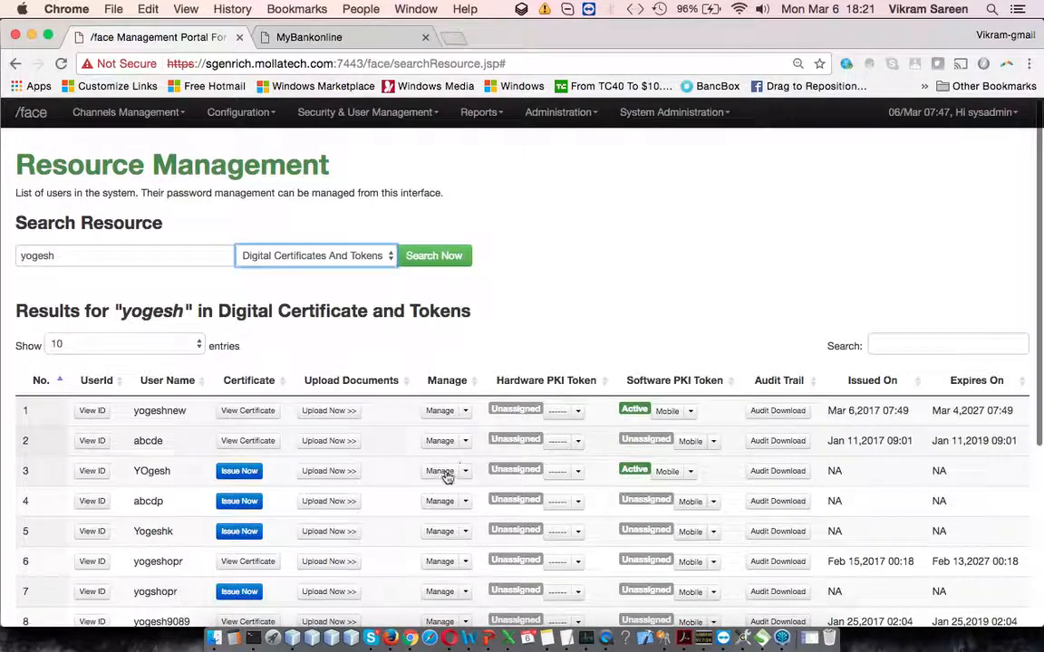
left_click(379, 257)
left_click(294, 269)
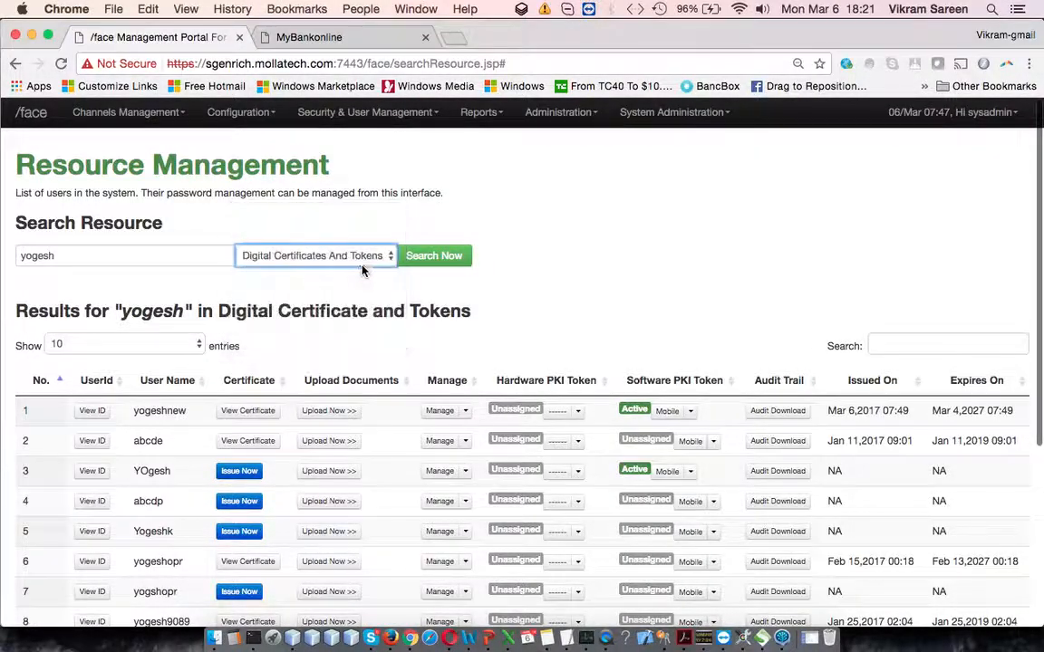
double_click(123, 263)
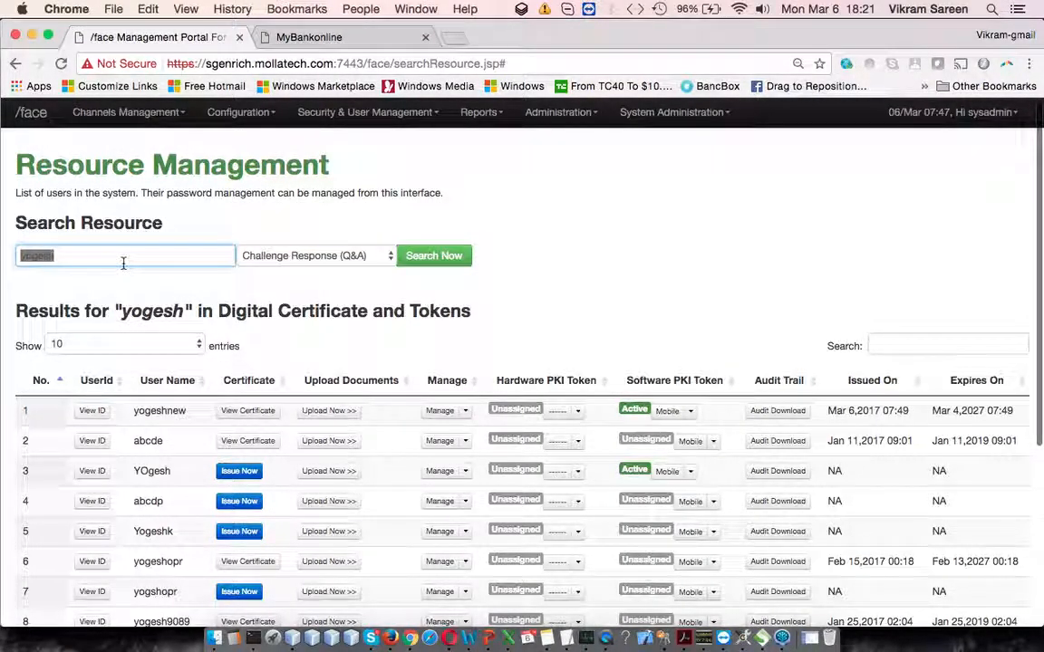
type("mttest")
left_click(444, 257)
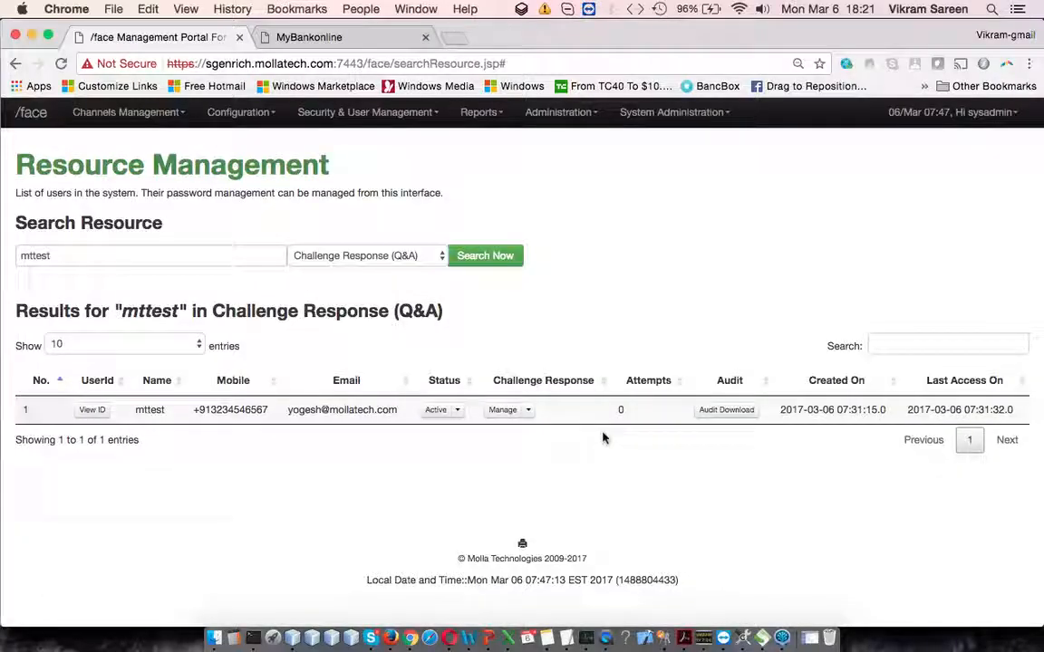
Step: Look through the status options and the challenge response management options for the mttest user
left_click(458, 411)
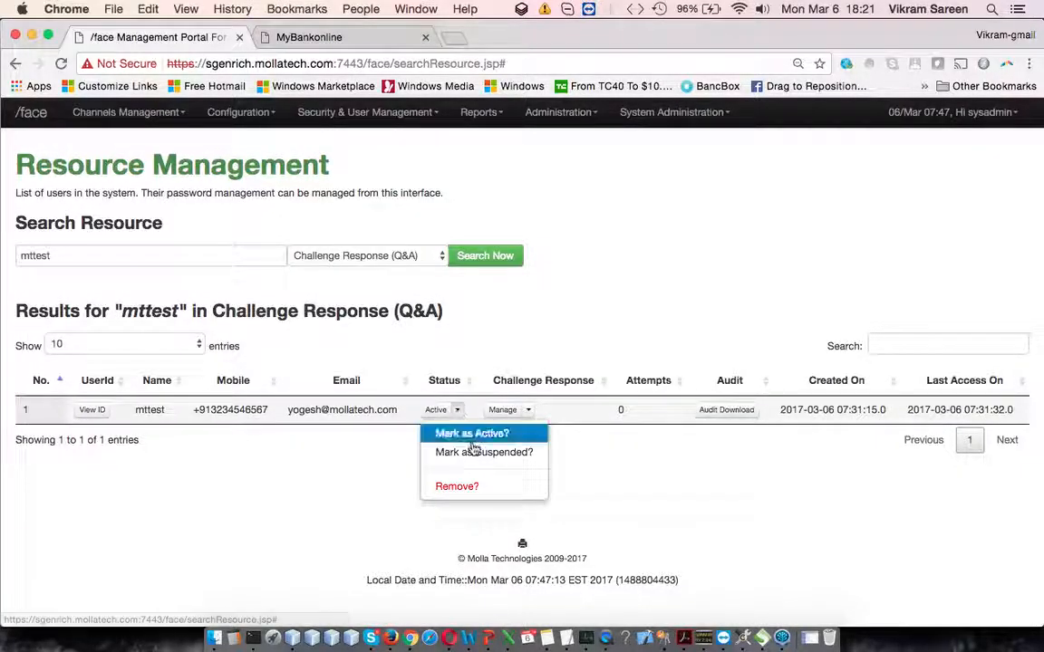
left_click(242, 456)
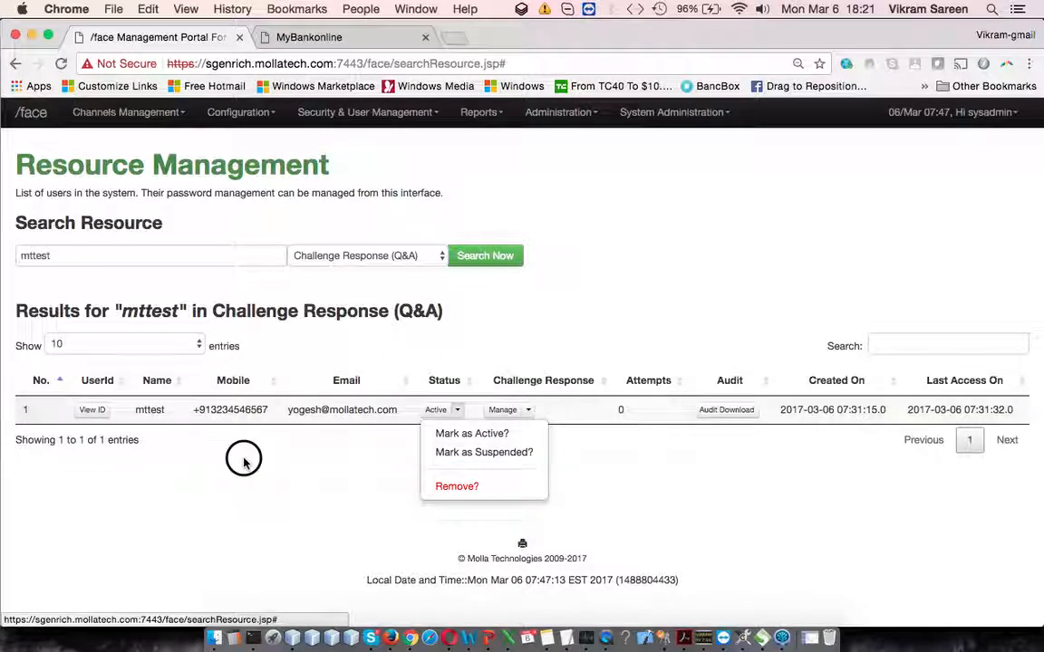
left_click(528, 410)
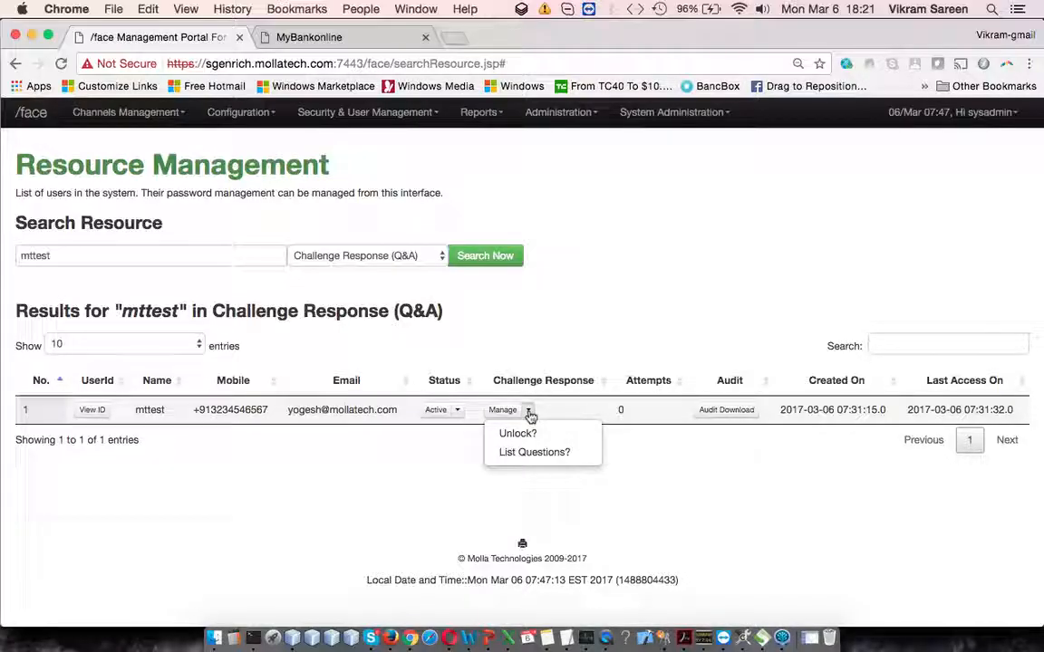
left_click(628, 419)
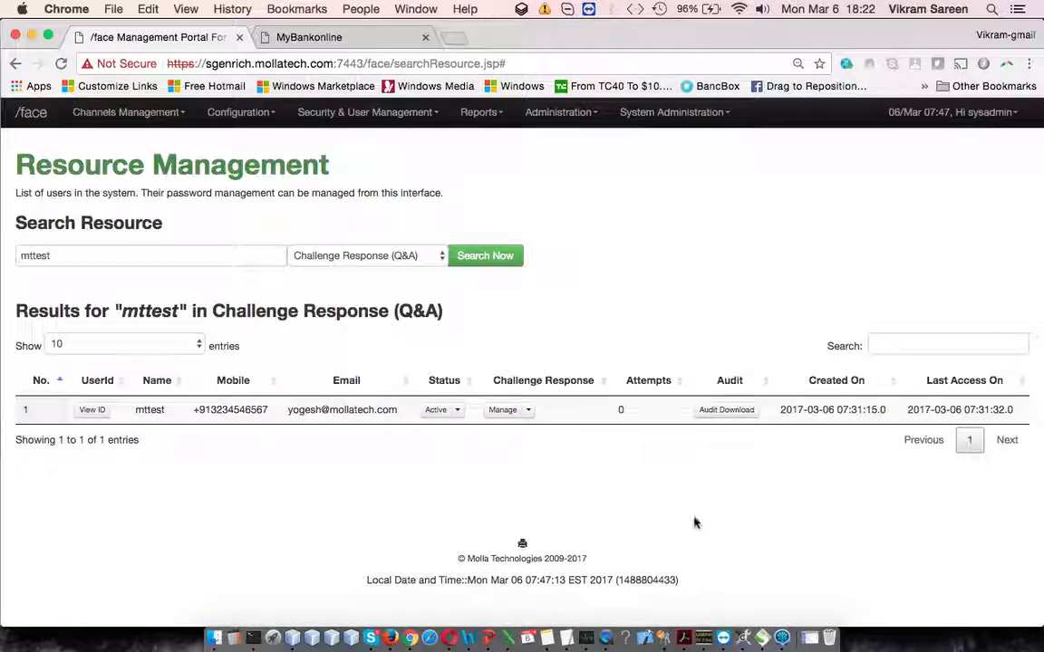
Step: List the mttest user's challenge questions and go through them from the first to the last
left_click(530, 416)
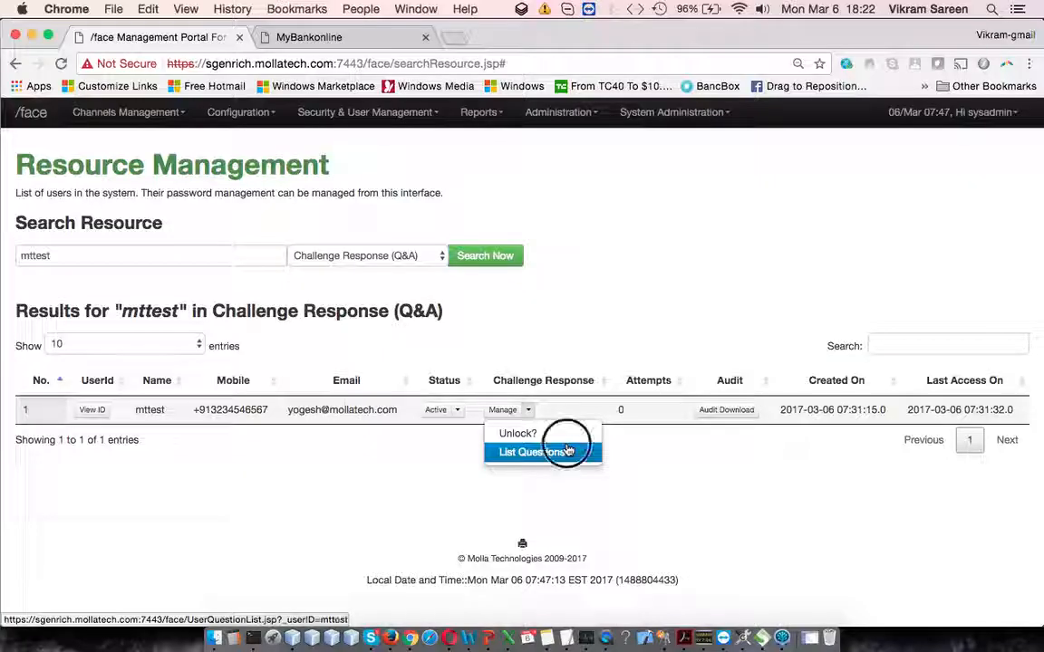
left_click(535, 451)
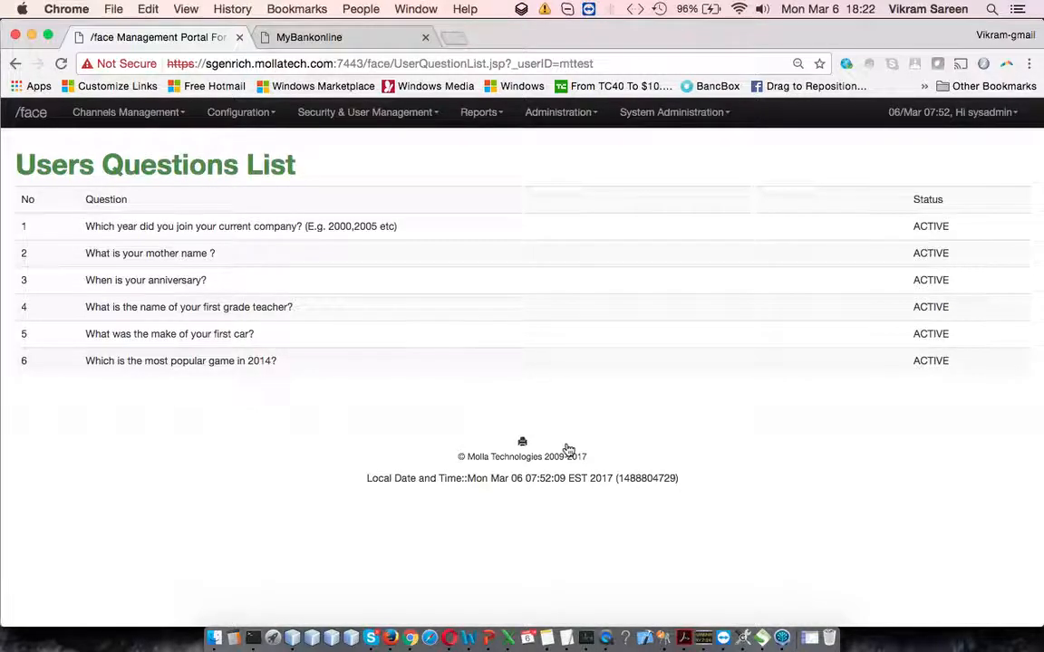
left_click_drag(196, 226, 302, 227)
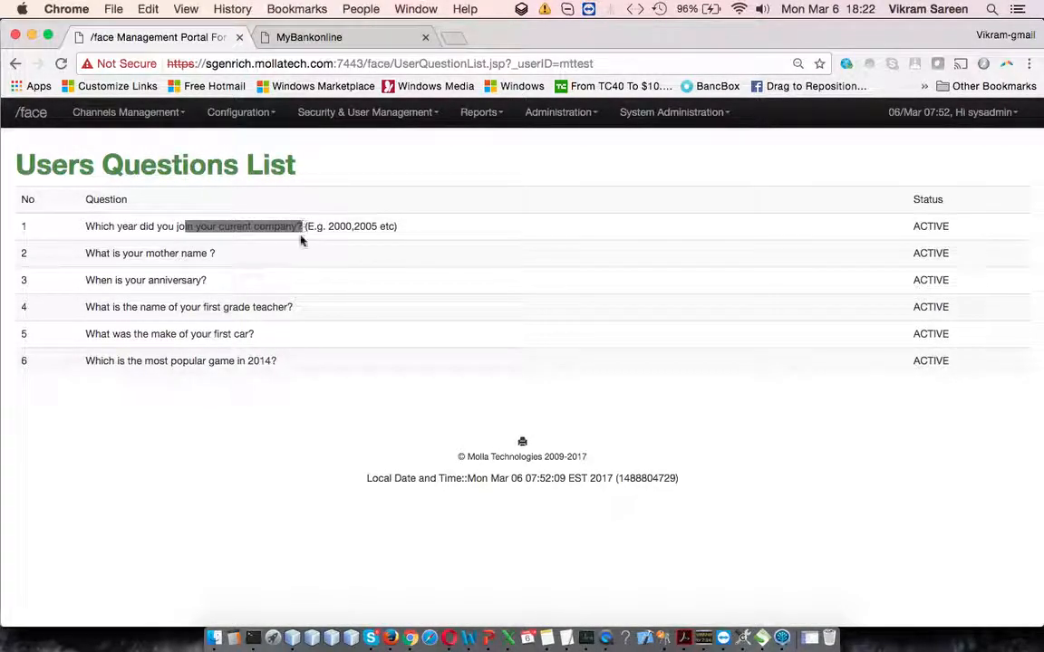
left_click(195, 240)
left_click_drag(195, 227, 298, 225)
left_click_drag(146, 254, 290, 258)
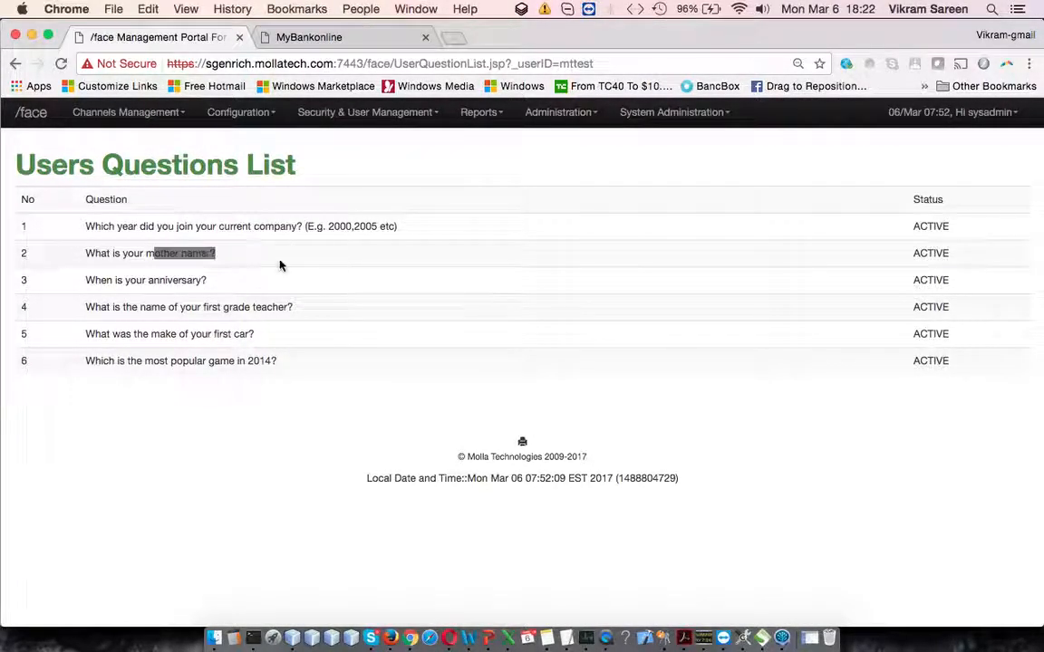
left_click_drag(148, 281, 203, 289)
left_click_drag(152, 245, 339, 365)
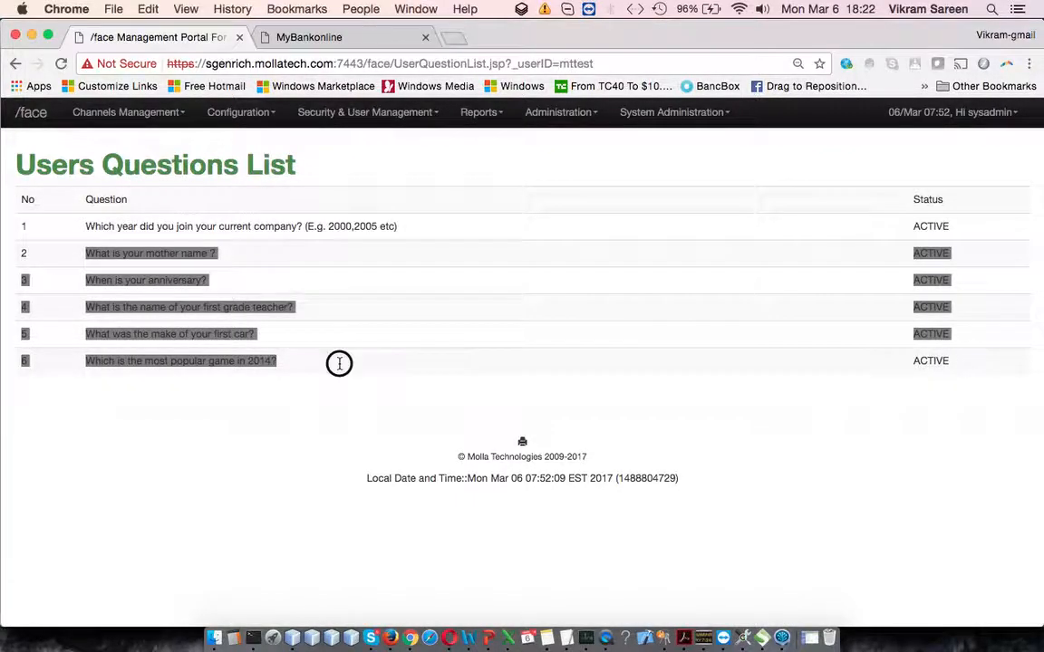
left_click(496, 344)
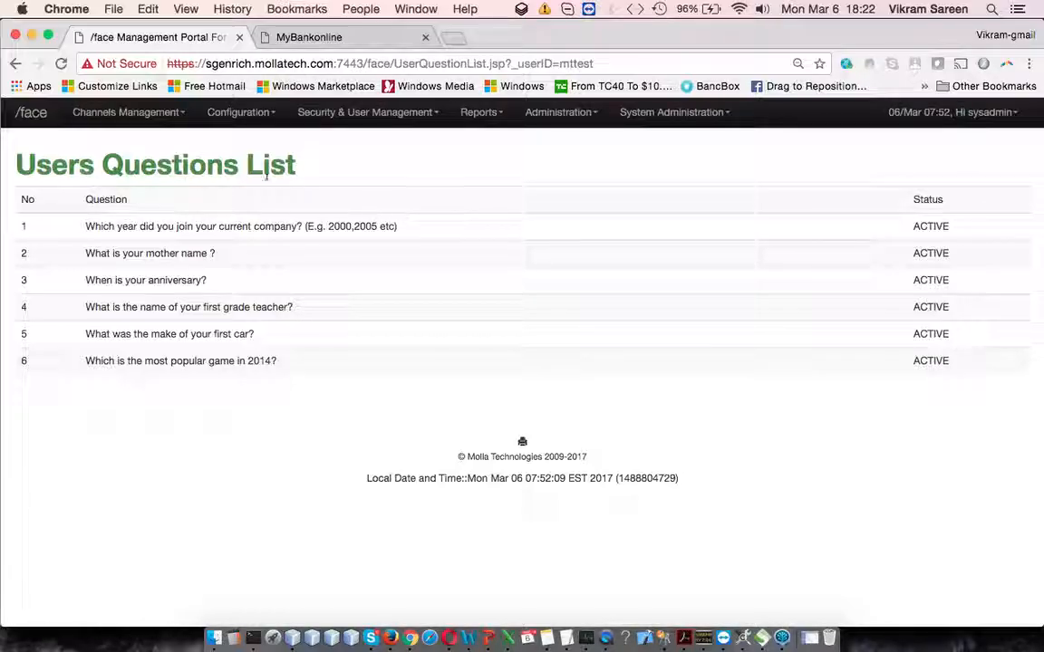
Step: Switch to PowerPoint, append "(Q&A)" to the slide's Challenge Response item, and highlight the Trusted device (mobile) item
left_click(415, 111)
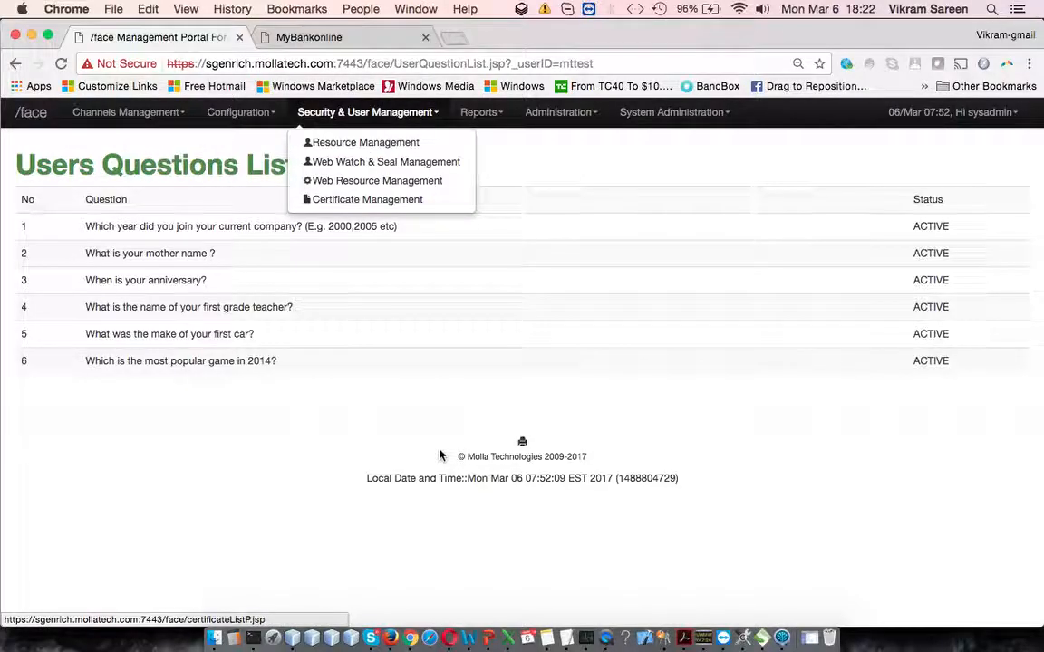
left_click(492, 354)
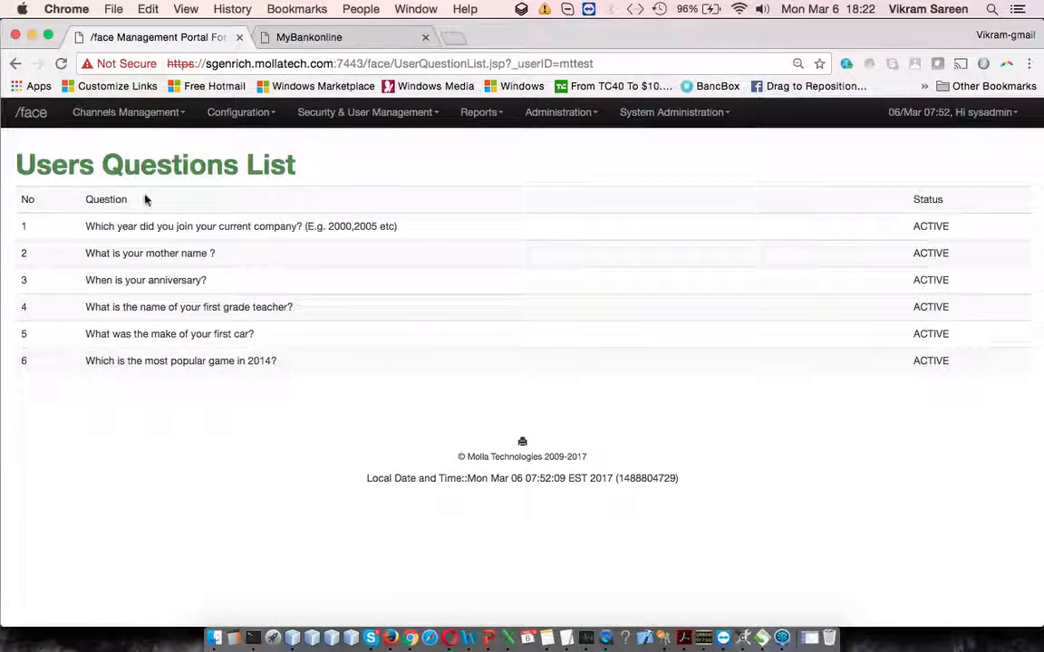
left_click(488, 636)
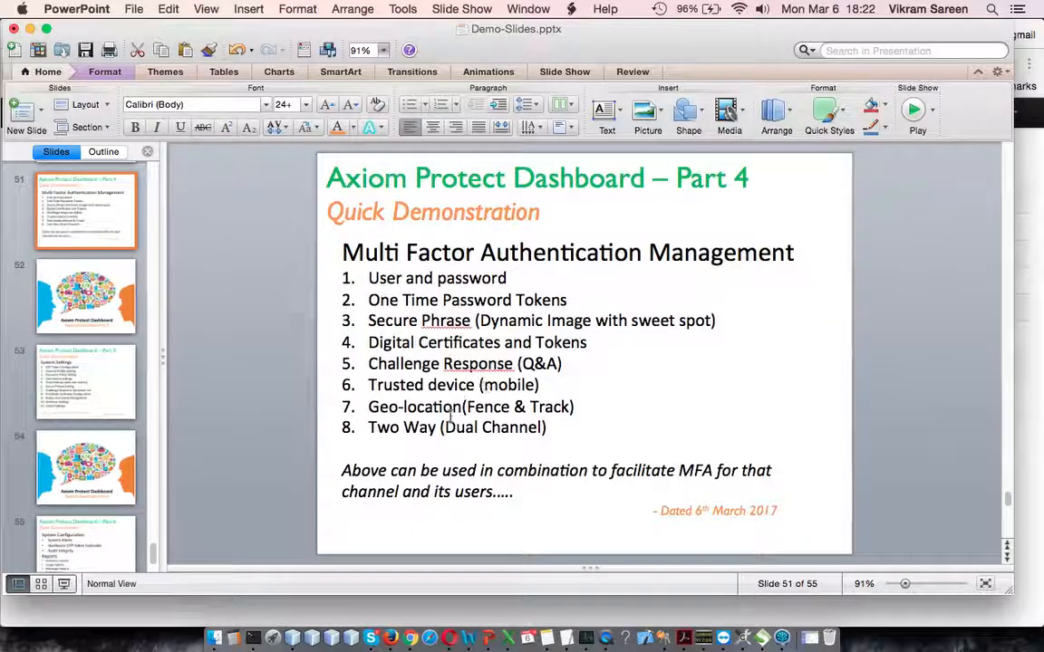
left_click_drag(368, 385, 550, 386)
Step: Switch back to Chrome, reopen Resource Management, and search for "mttest" under Trusted Device
key("super+Tab")
left_click(366, 124)
left_click(369, 141)
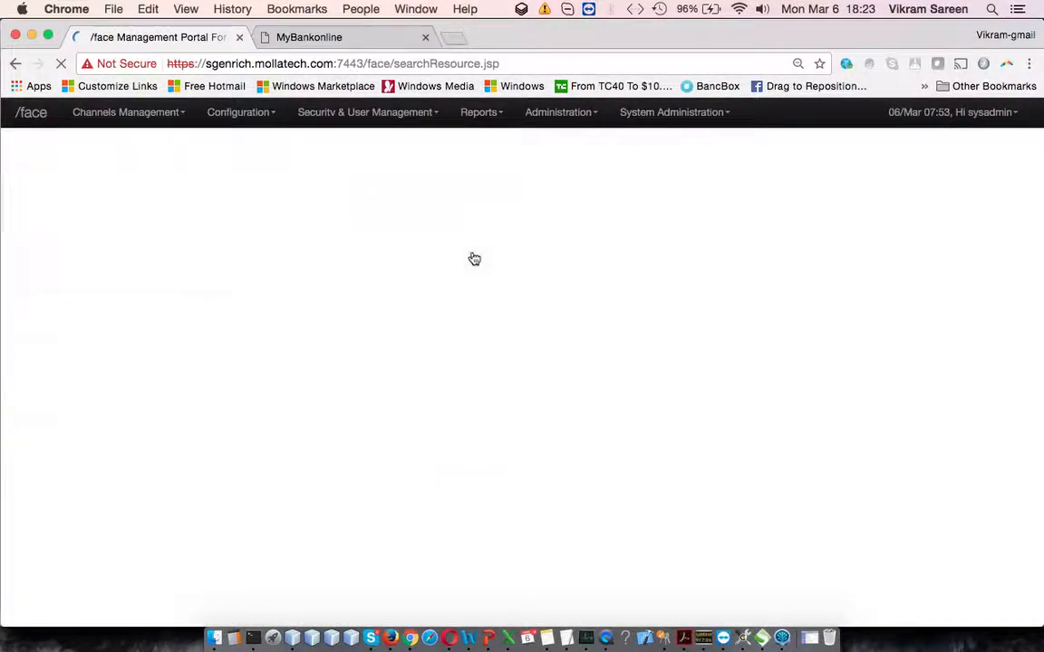
left_click(247, 254)
type("mttest")
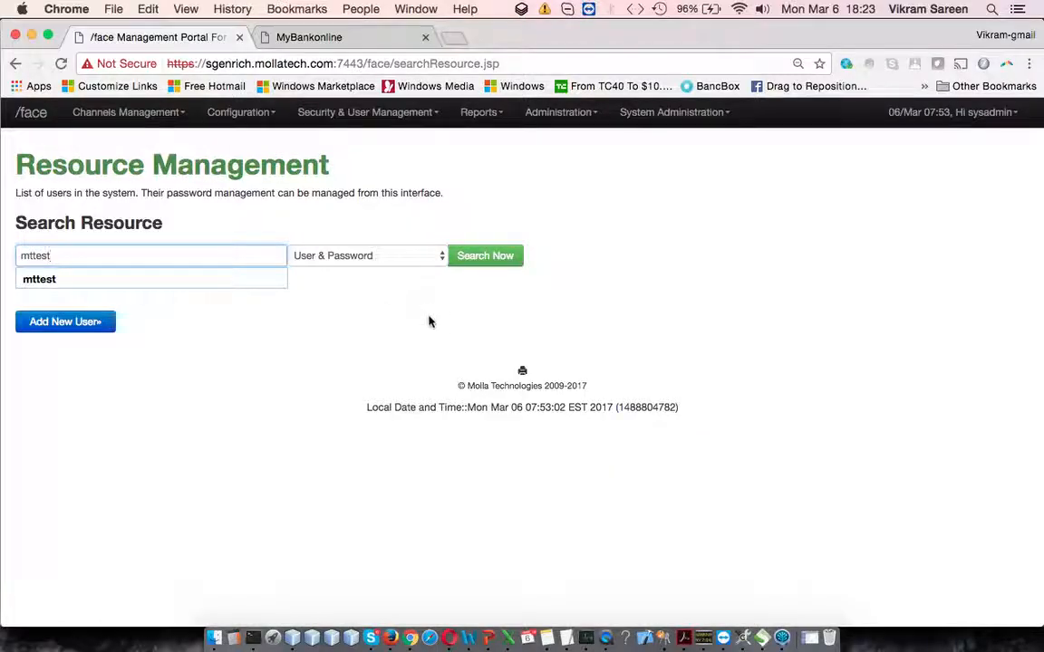
left_click(417, 258)
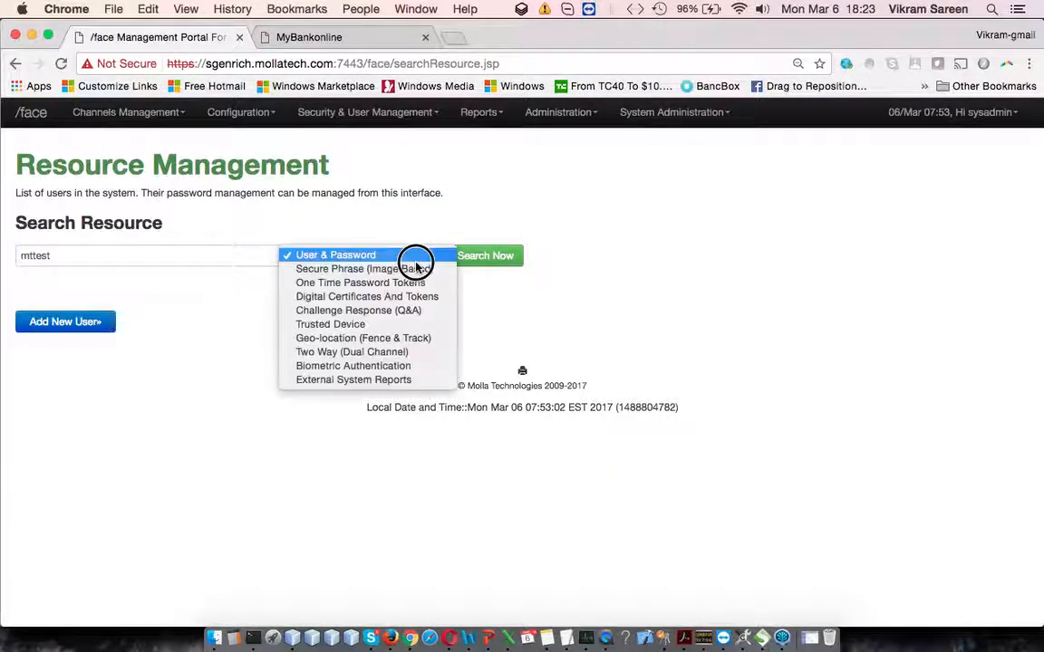
left_click(407, 325)
left_click(478, 257)
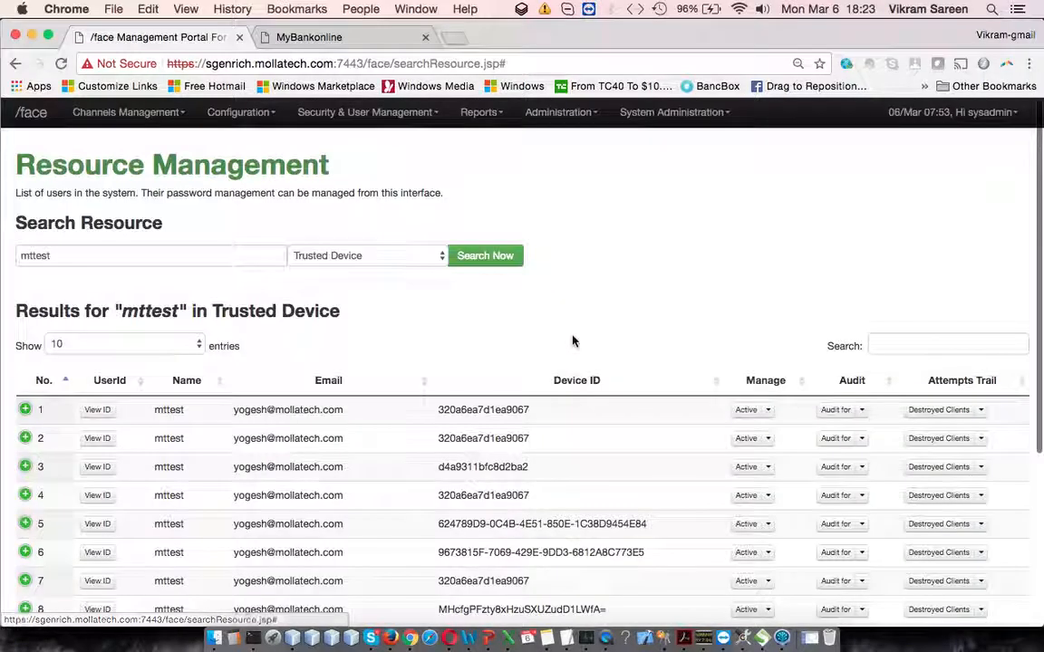
Step: Expand the first trusted device's entry to examine its OS details, creation date and last access, and collapse it
scroll(573, 340, "down", 1)
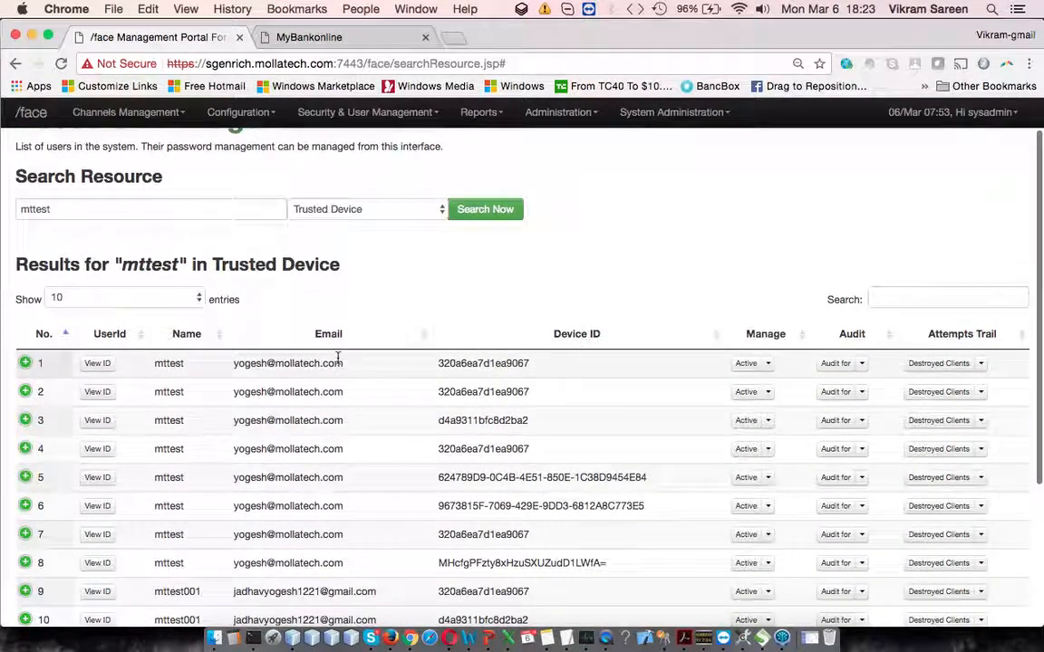
left_click(24, 363)
scroll(24, 363, "down", 2)
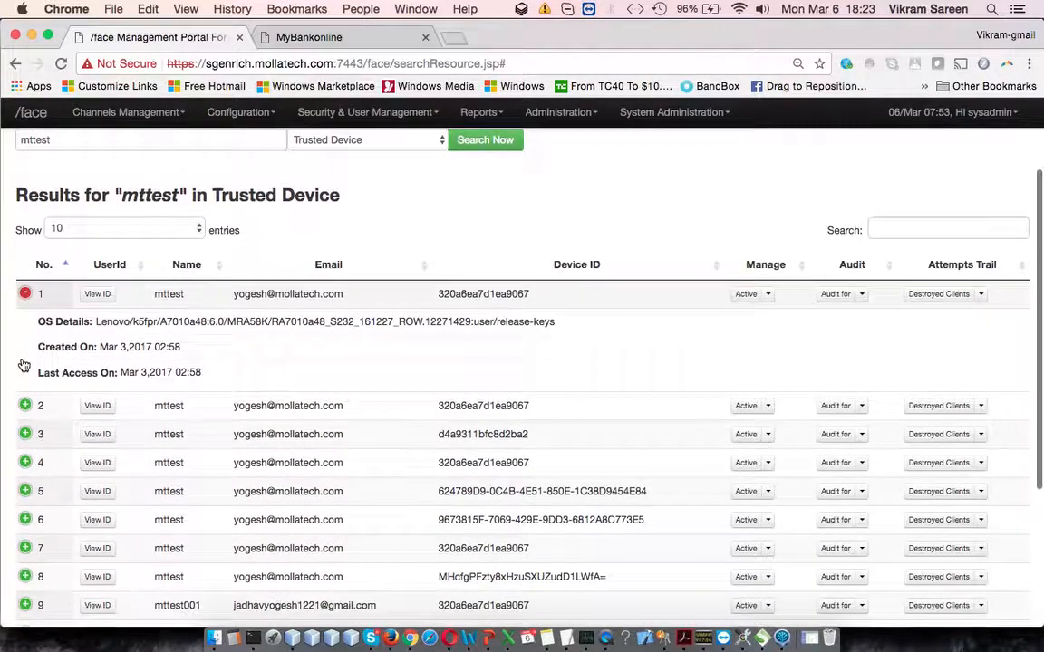
scroll(268, 335, "down", 4)
scroll(270, 338, "up", 5)
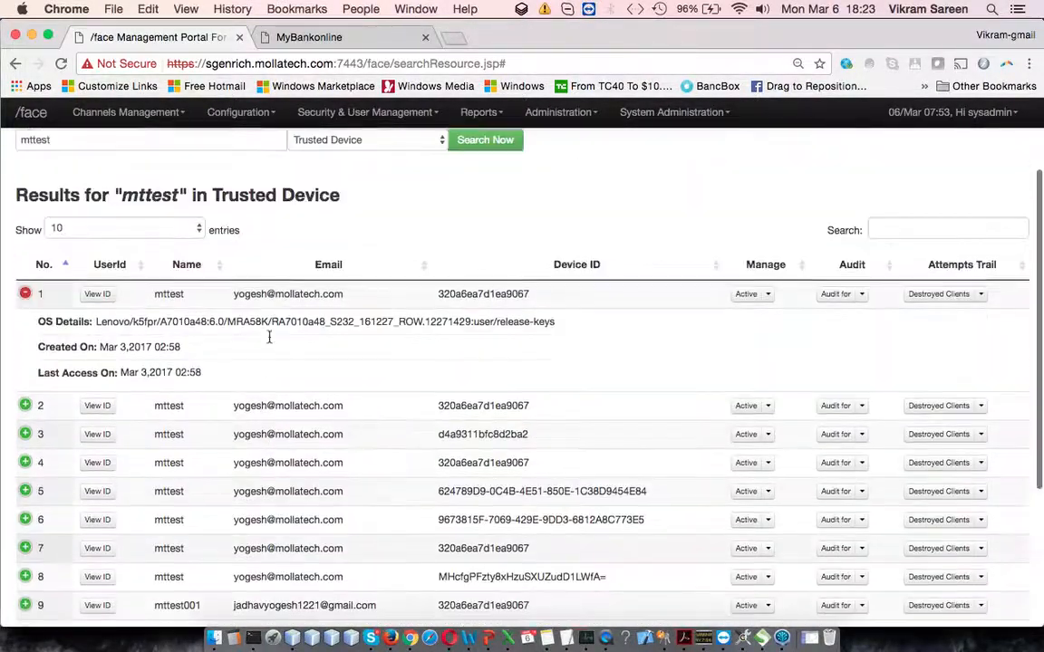
left_click(25, 295)
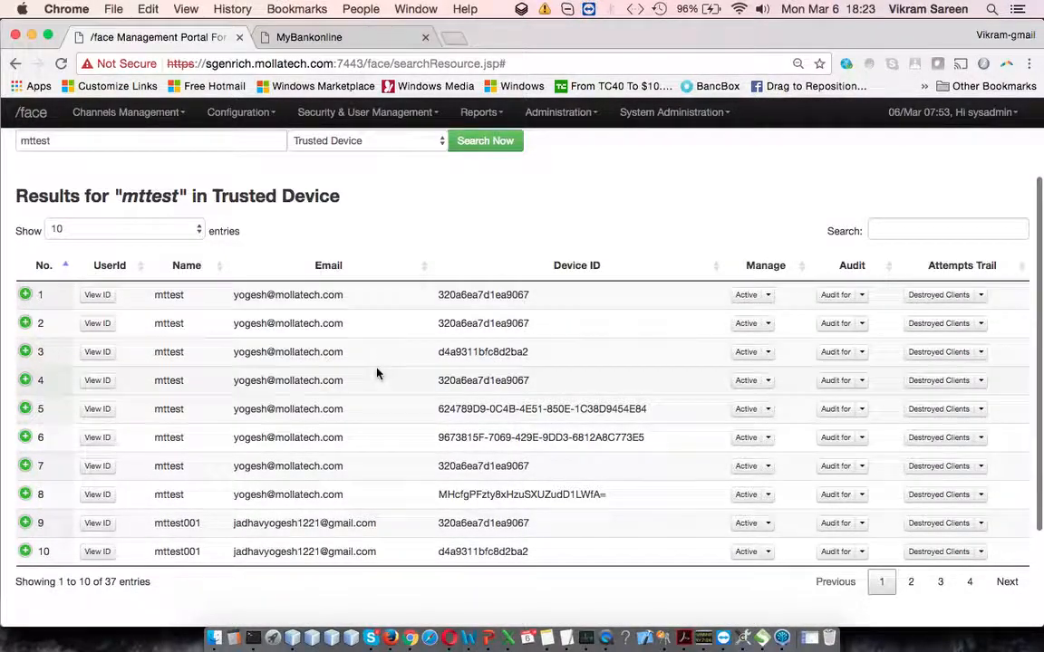
left_click(25, 296)
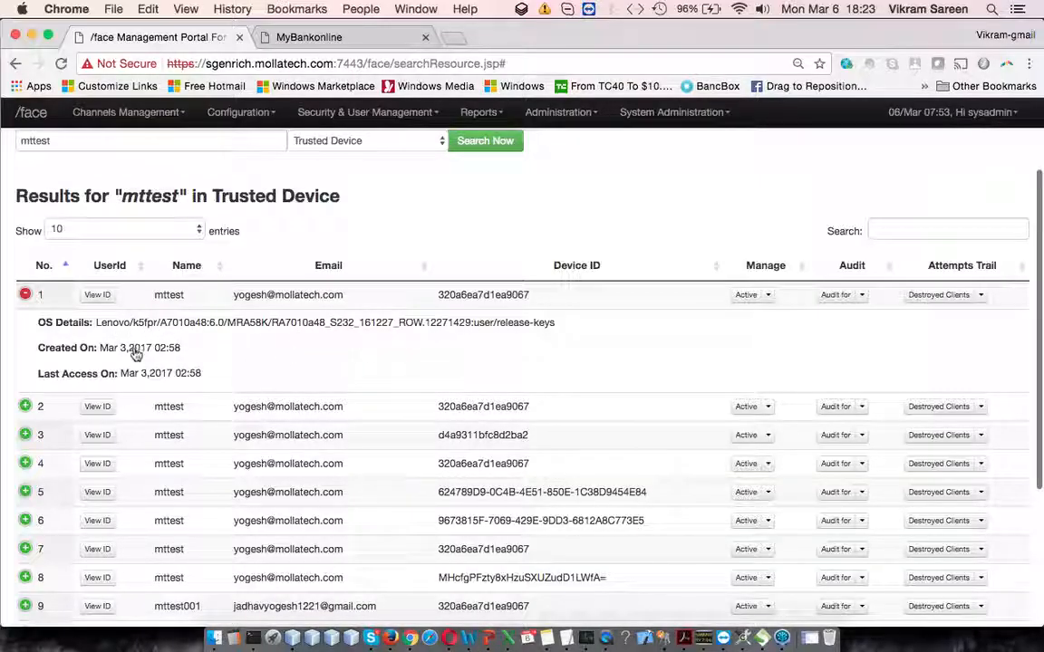
scroll(34, 408, "down", 1)
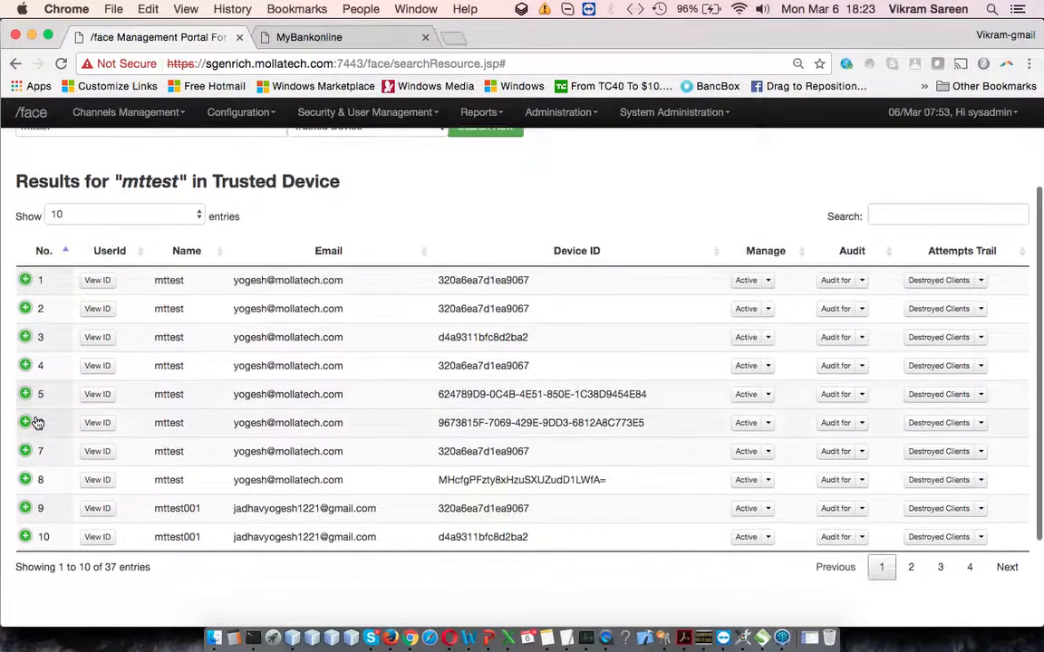
Step: Check the OS details and access dates of the fifth and third trusted devices, collapsing each entry after viewing
left_click(25, 395)
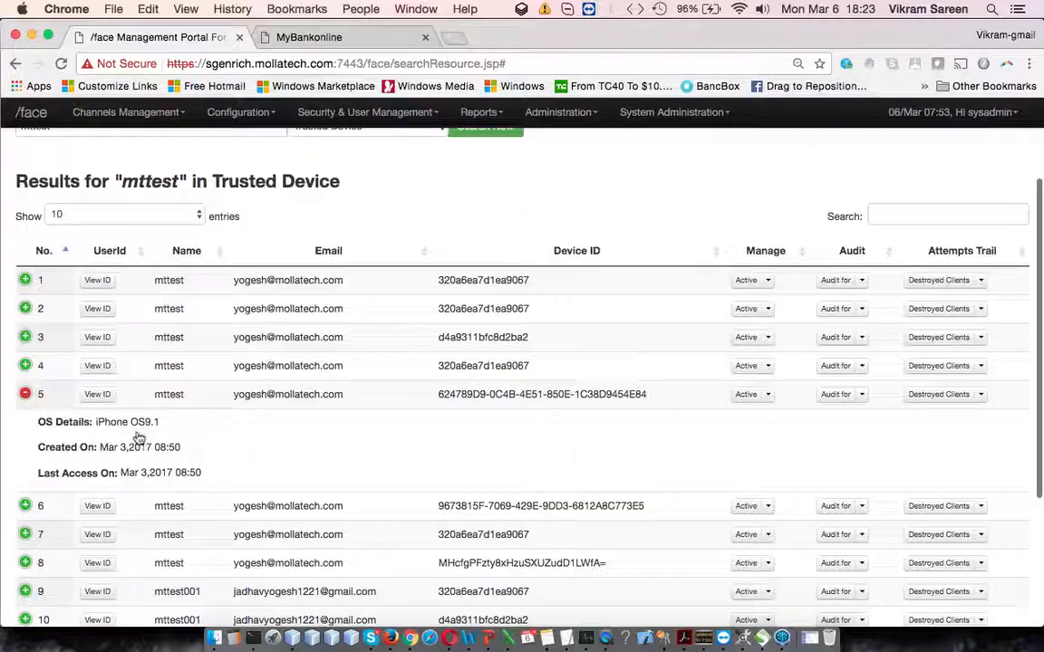
left_click(26, 396)
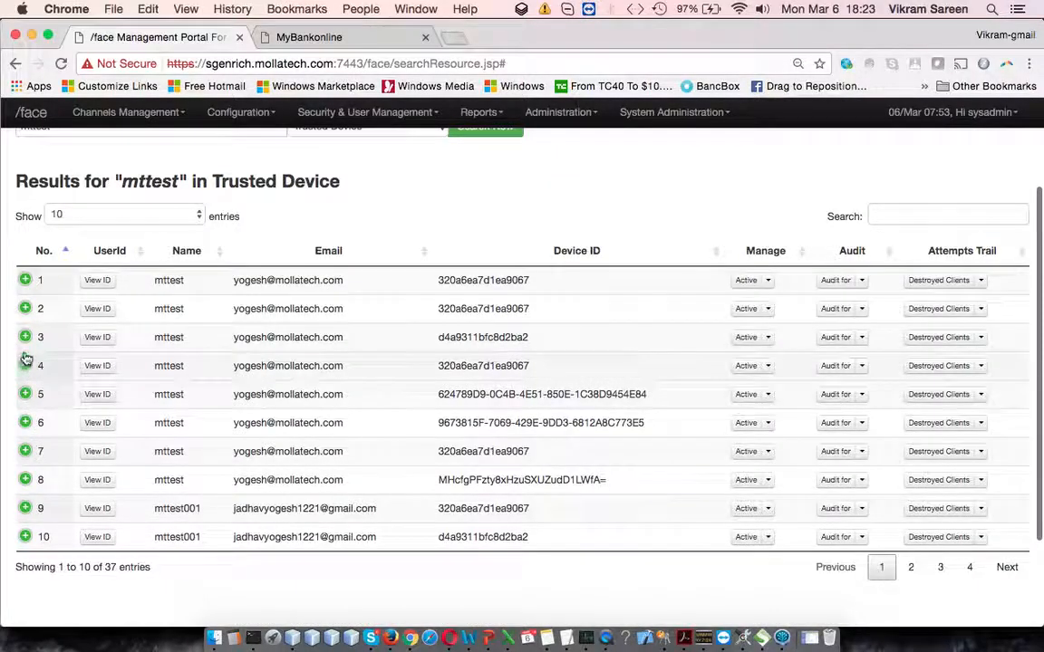
left_click(26, 337)
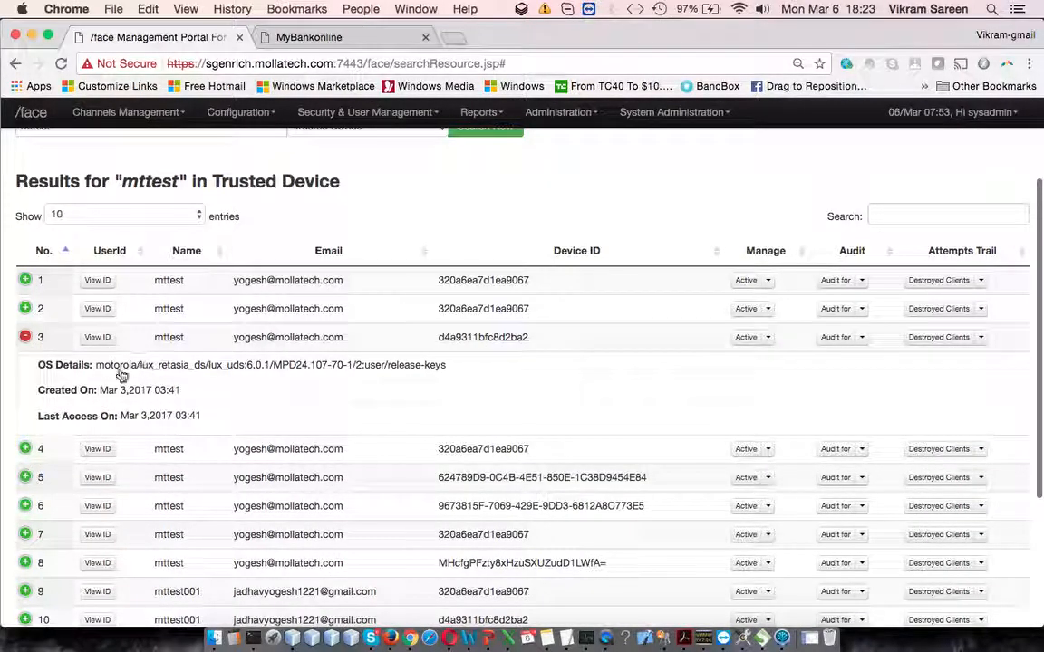
left_click(26, 337)
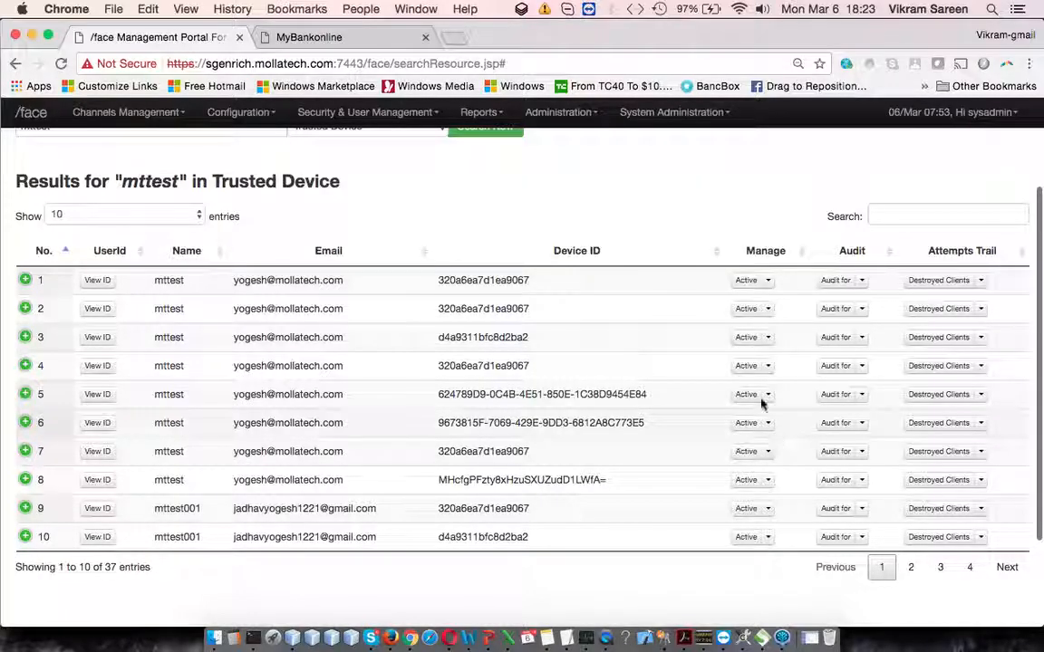
Step: Look through the first trusted device's status, audit period and destroyed clients trail options, and expand its details again
left_click(768, 281)
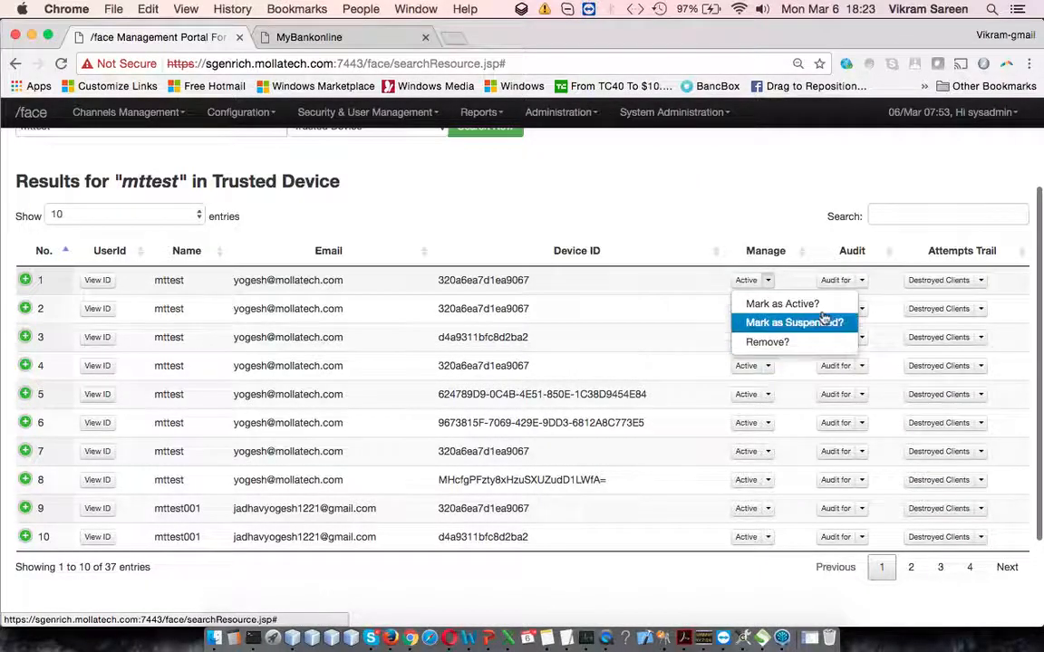
left_click(860, 256)
left_click(861, 282)
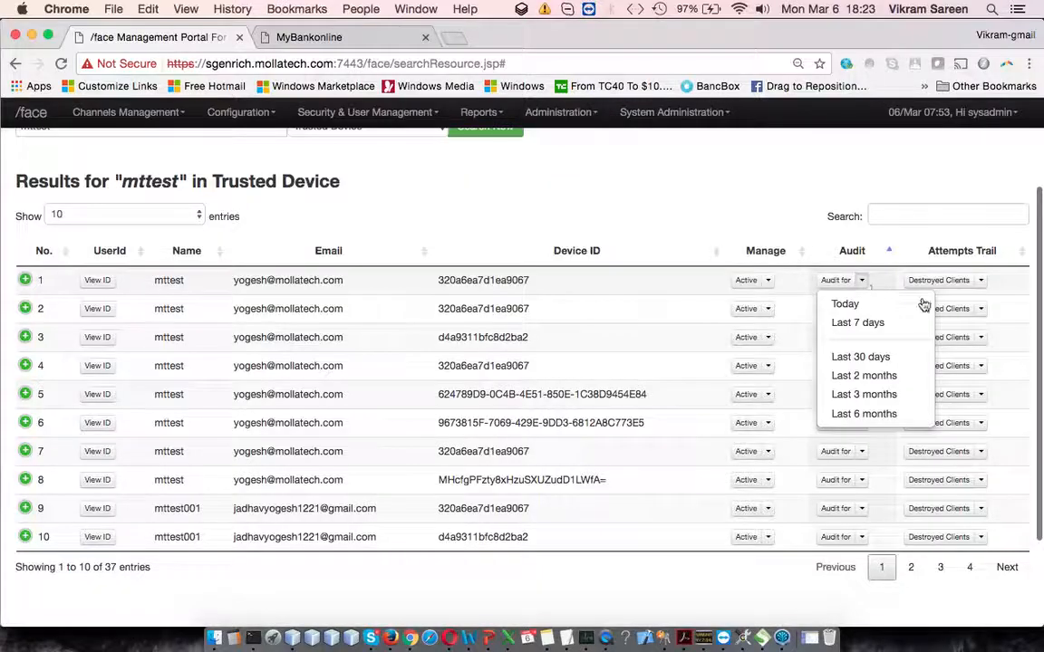
left_click(1000, 281)
left_click(984, 283)
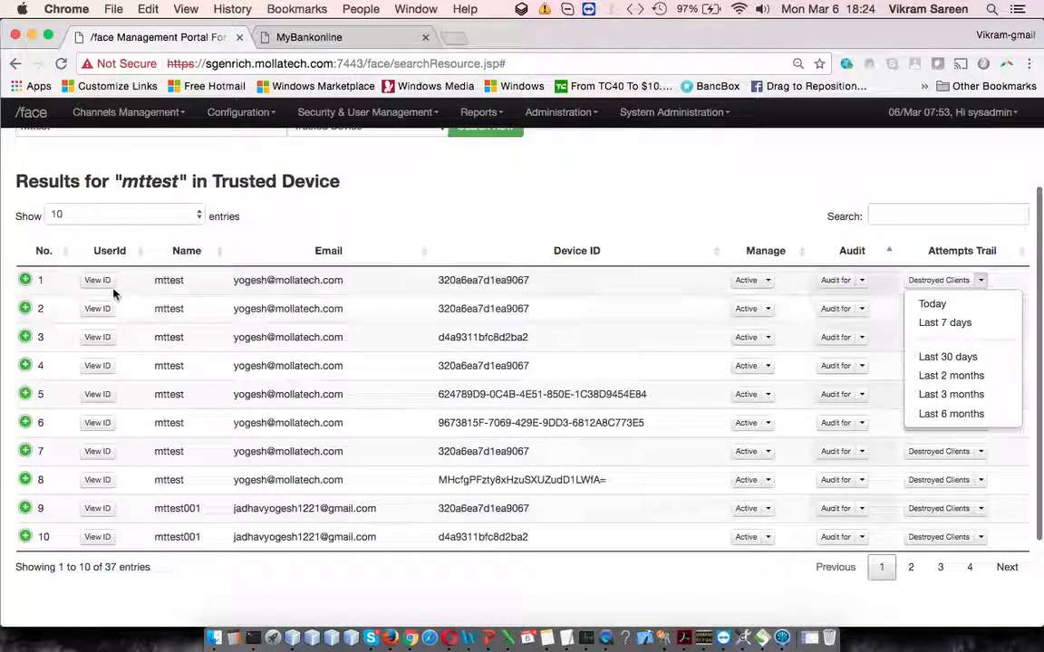
left_click(25, 280)
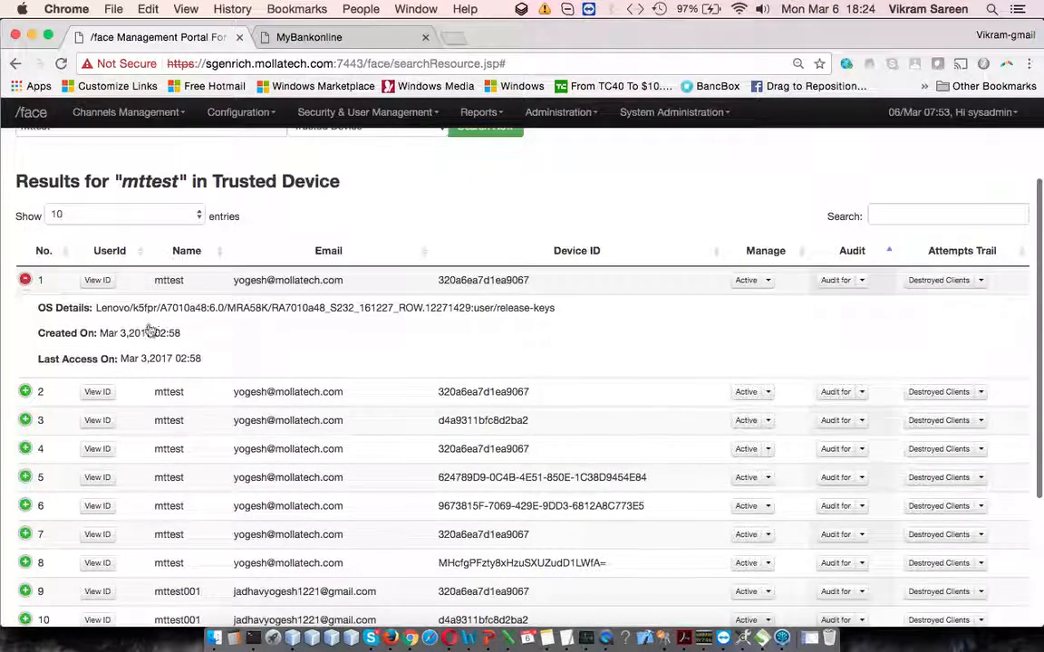
Step: Switch to the PowerPoint slides, highlight the "Geo-location(Fence & Track)" item, and return to Chrome
scroll(352, 357, "down", 1)
scroll(282, 368, "up", 5)
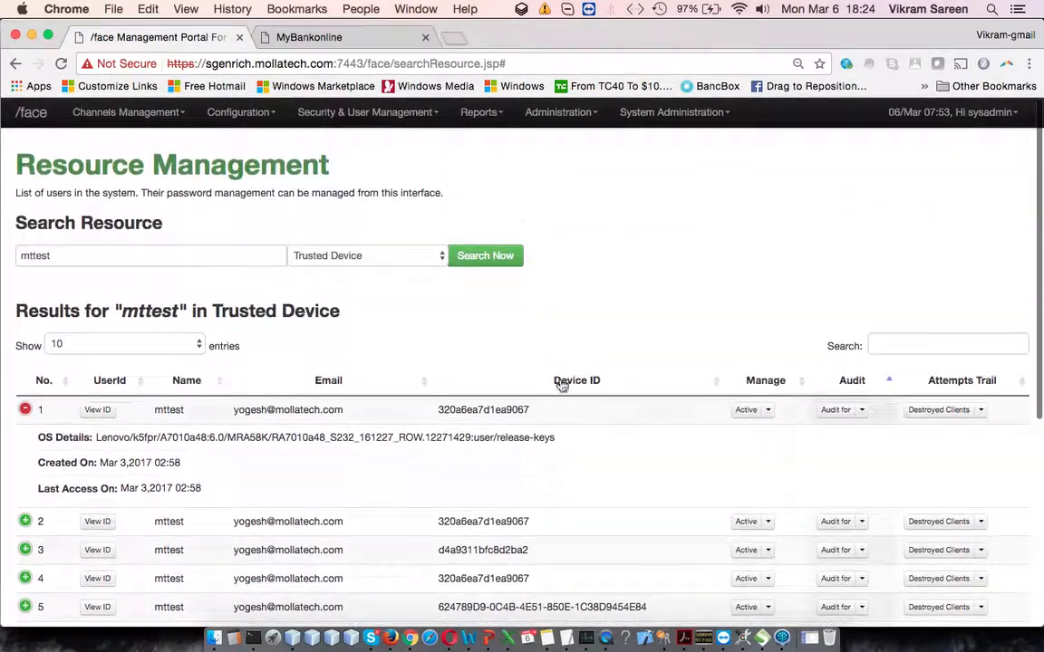
key("super+Tab")
left_click_drag(344, 407, 575, 407)
key("super+Tab")
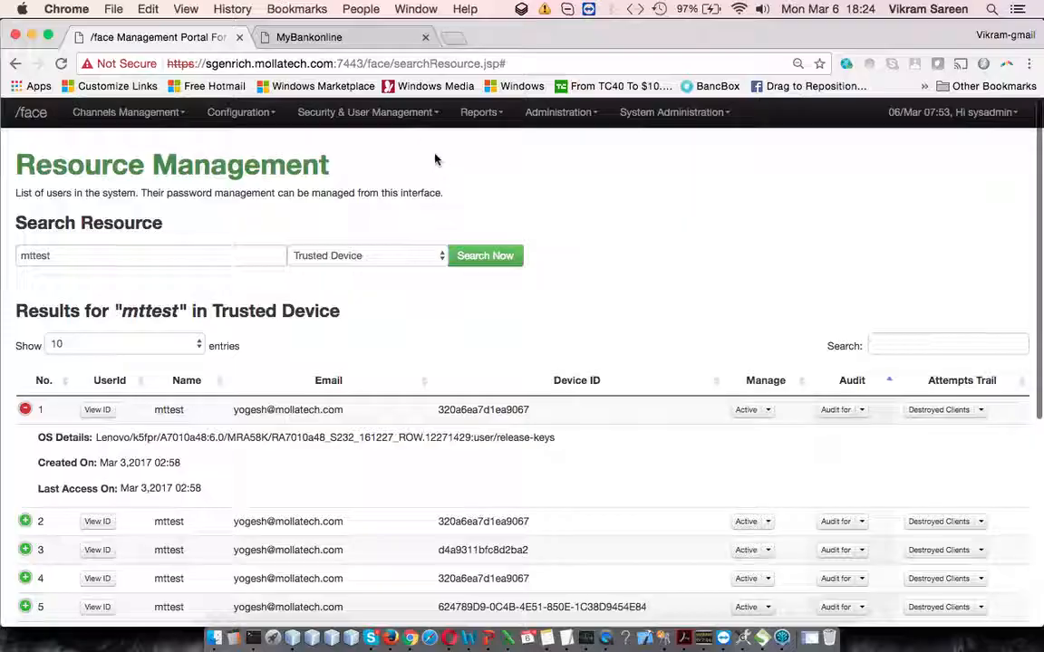
Step: Search for "mttest" under Geo-location (Fence & Track) and check the first user's home country
left_click(408, 260)
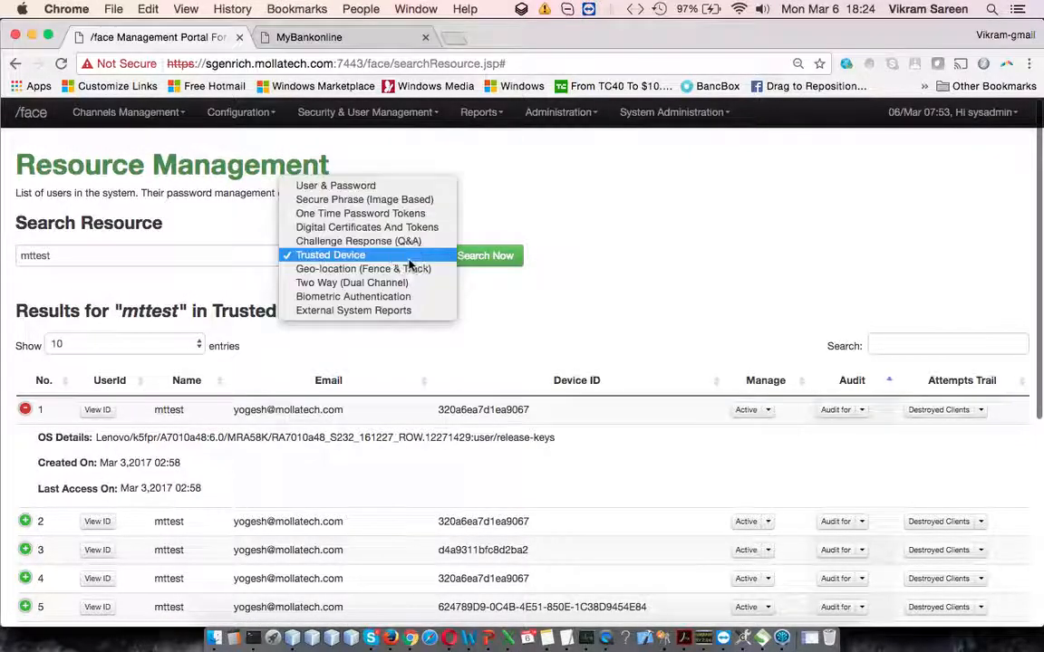
left_click(408, 268)
left_click(191, 256)
left_click(489, 256)
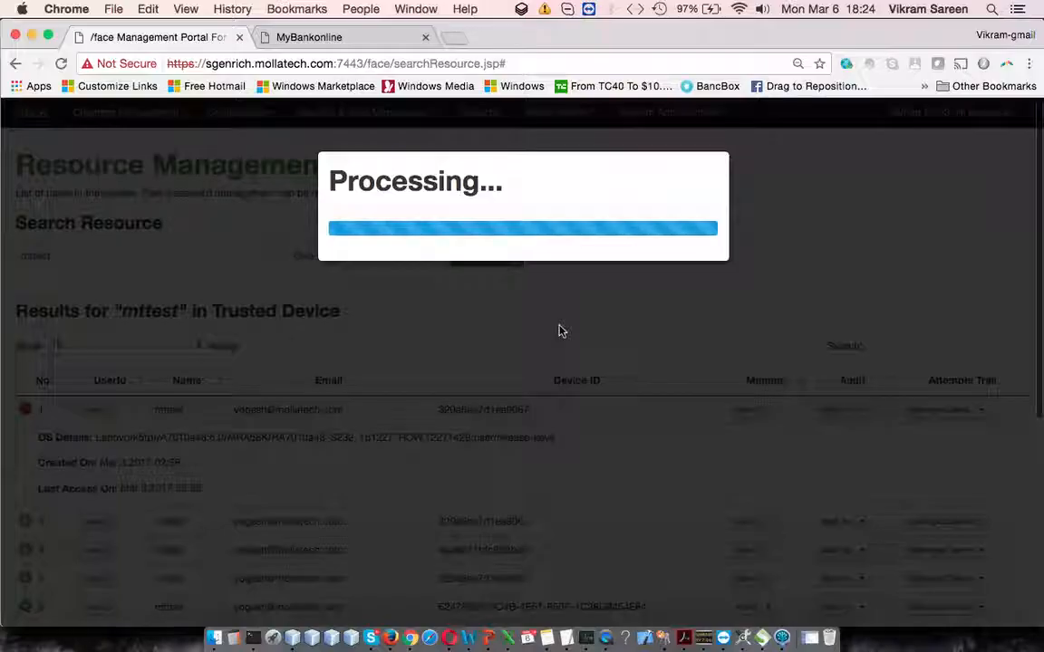
scroll(576, 300, "down", 1)
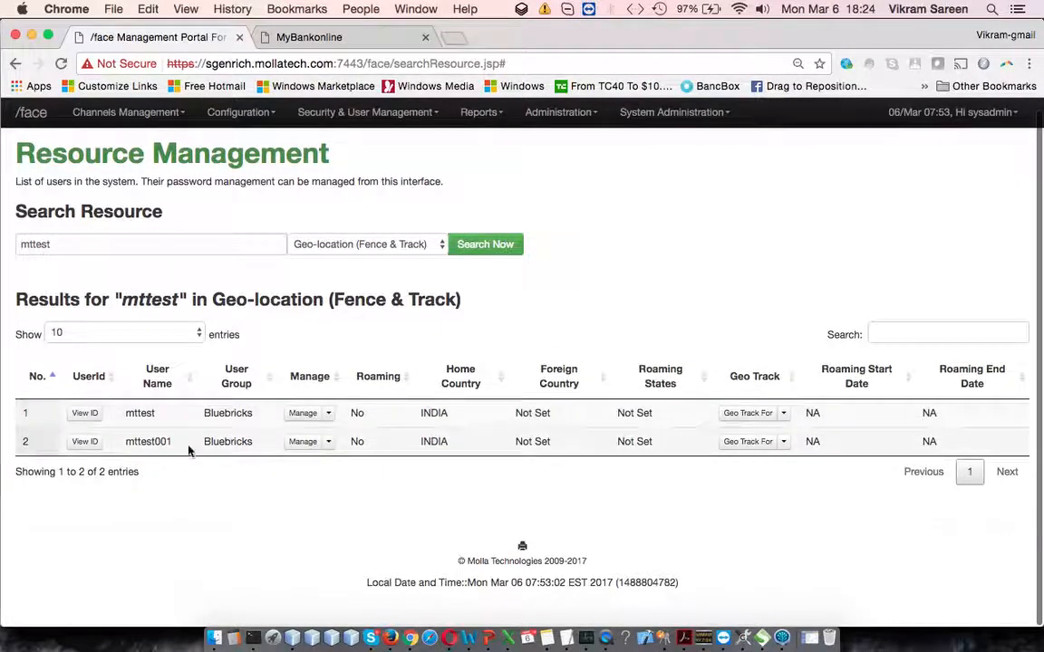
double_click(436, 413)
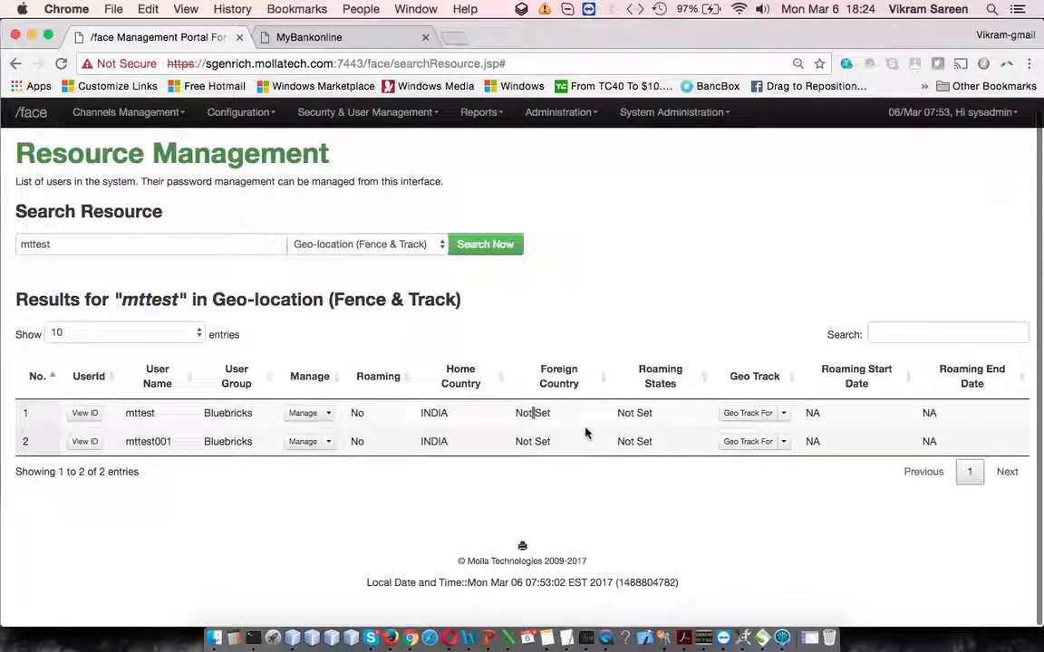
Step: Open the roaming settings for user mttest and choose Enable Country Level Roaming
left_click(327, 419)
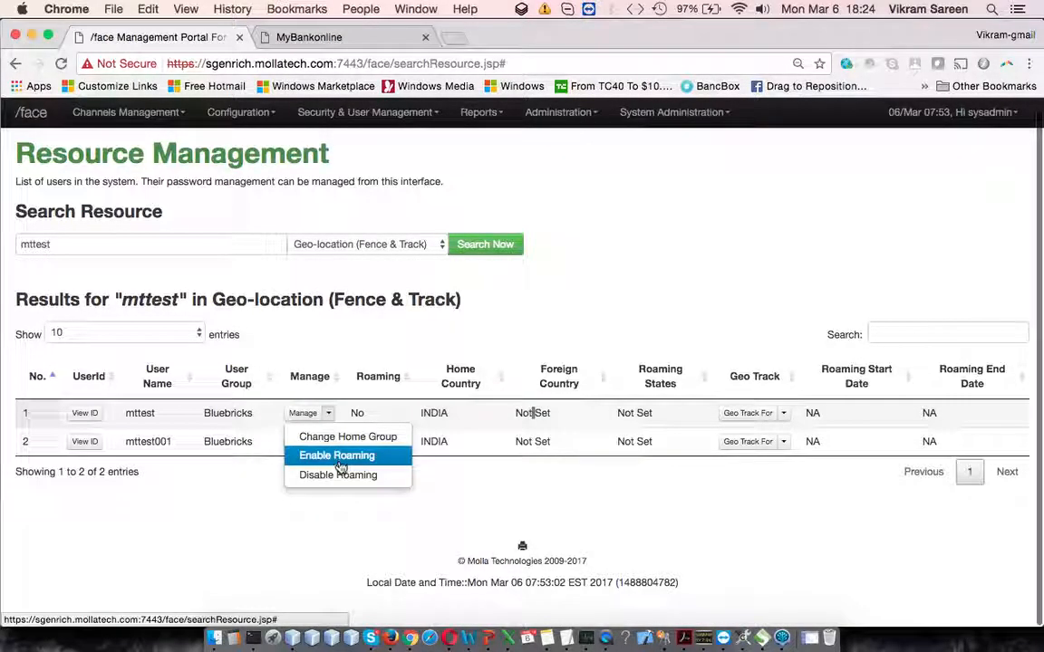
left_click(340, 462)
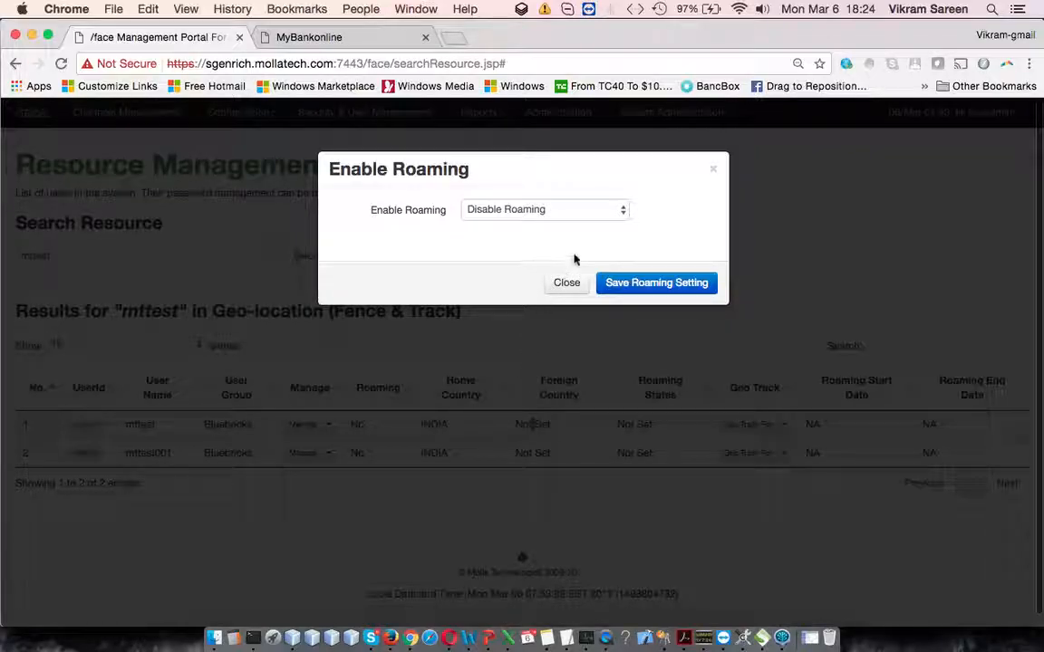
left_click(587, 214)
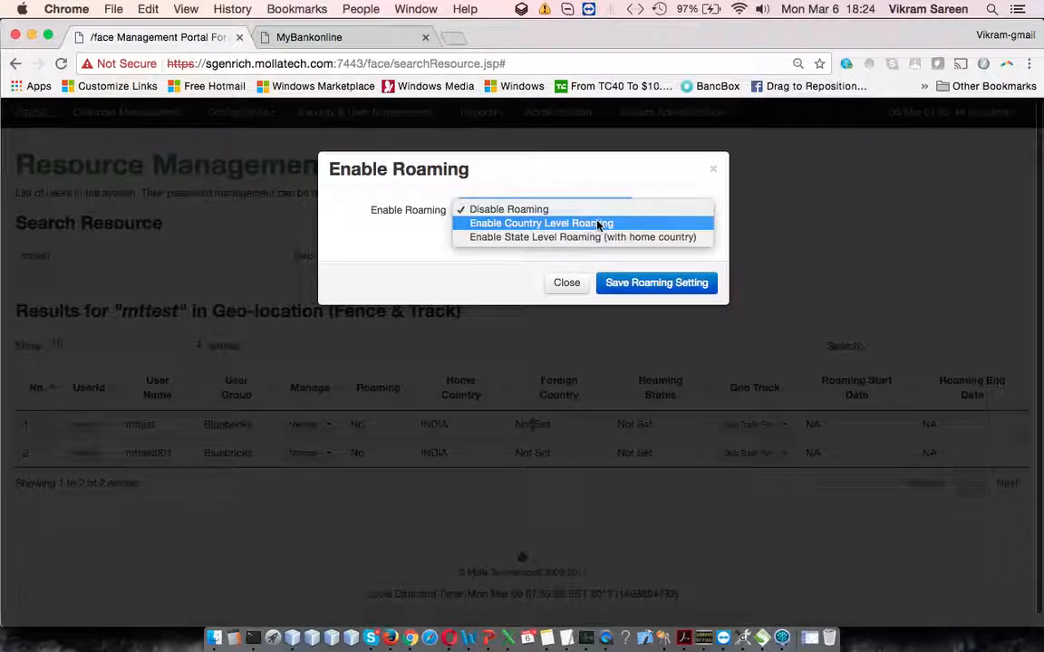
left_click(676, 224)
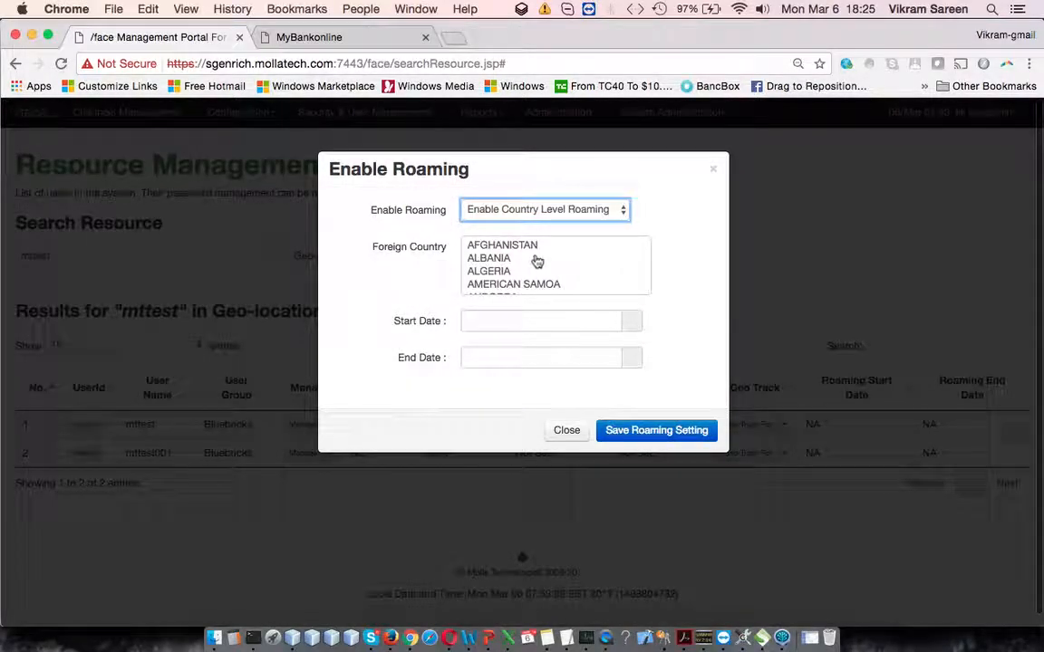
Step: Select SINGAPORE as the foreign country for mttest's roaming
scroll(535, 272, "down", 7)
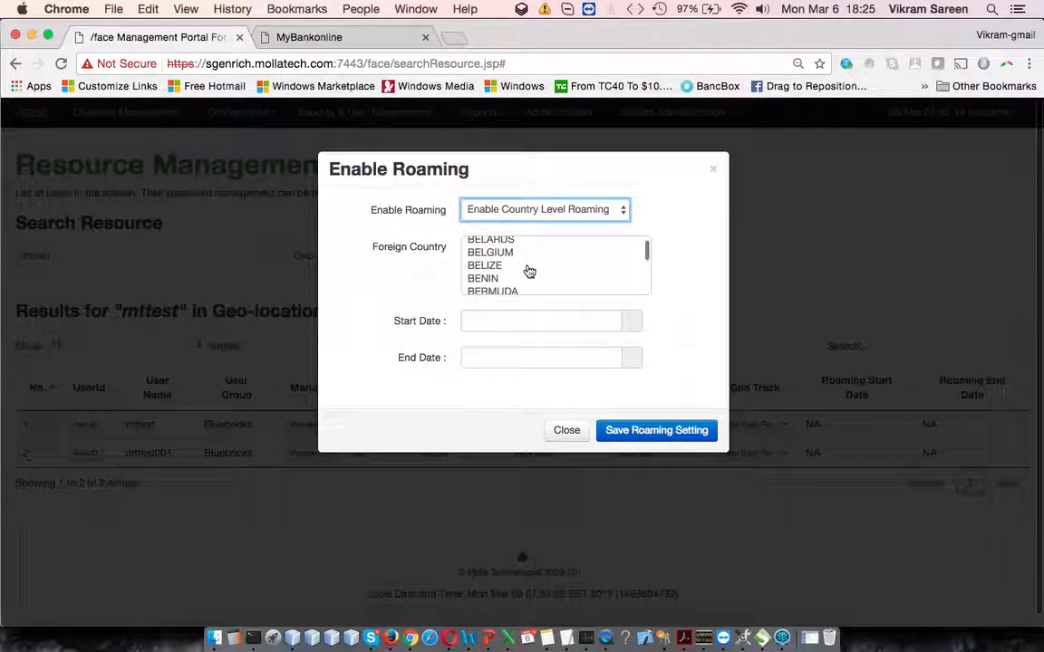
left_click(529, 267)
key("s")
scroll(548, 276, "down", 1)
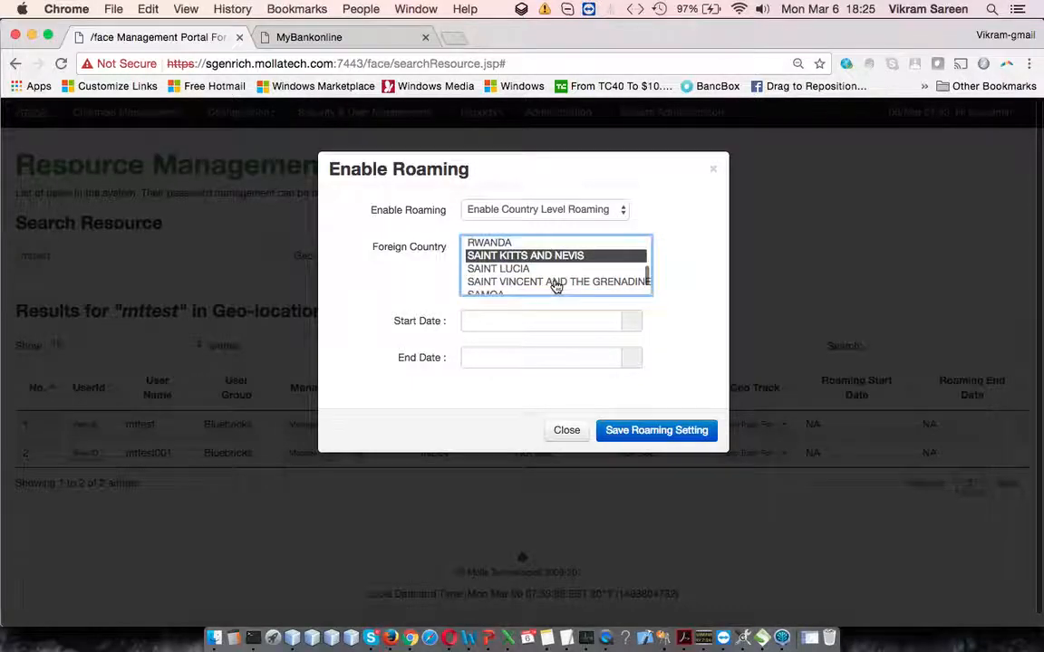
scroll(544, 279, "down", 3)
key("s")
key("i")
scroll(532, 281, "down", 1)
scroll(528, 281, "down", 1)
key("n")
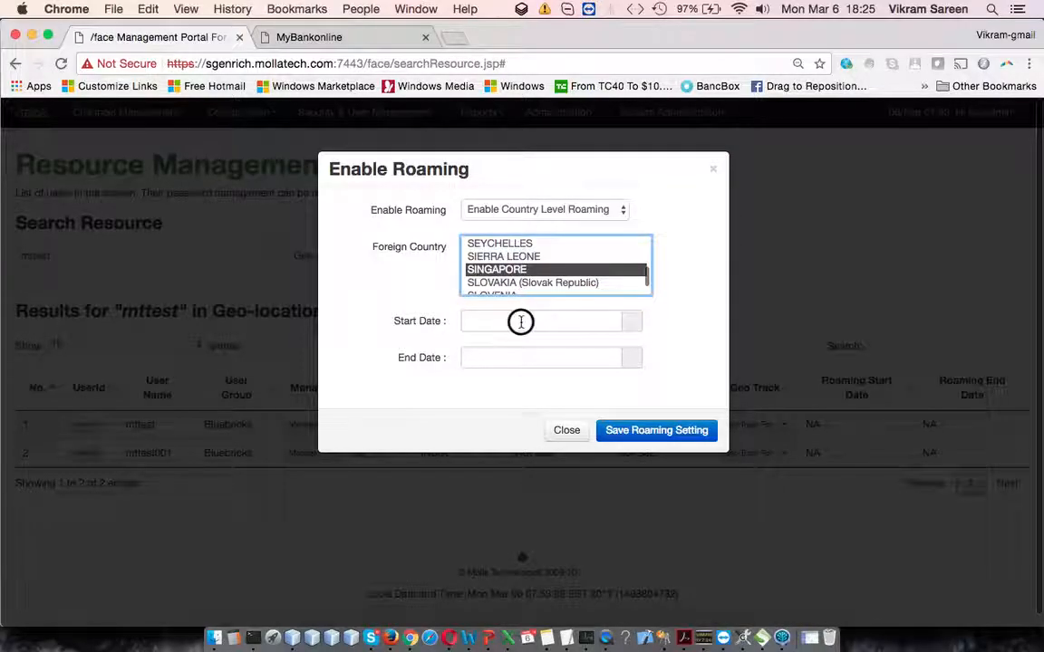
Step: Set the roaming period from 03/10/2017 to 03/25/2017, save the roaming setting, and close the dialog
left_click(522, 323)
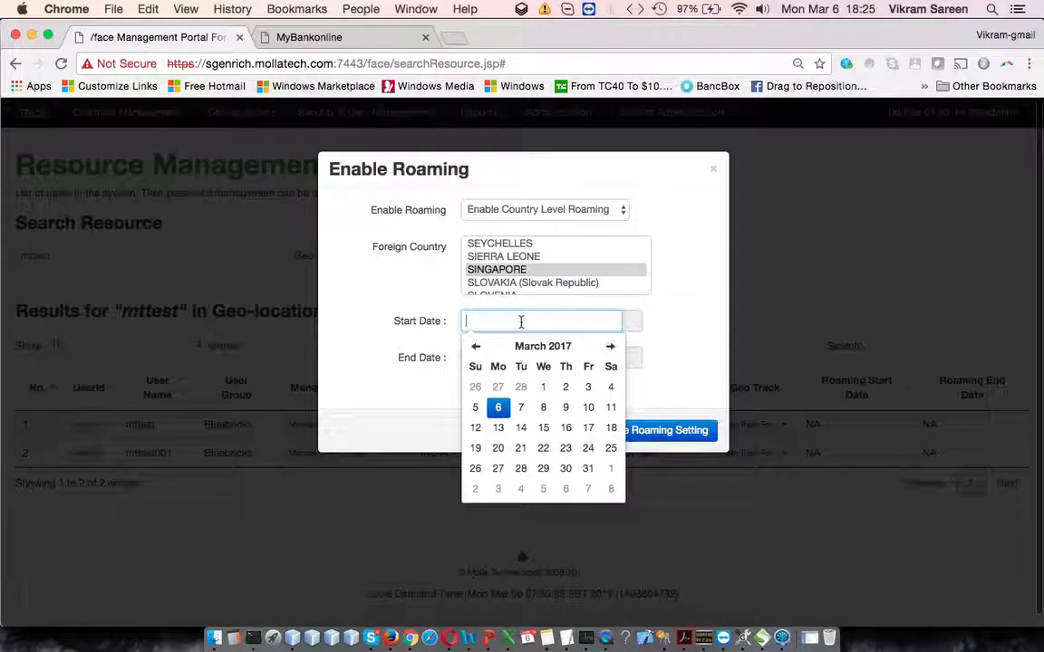
left_click(589, 408)
left_click(636, 361)
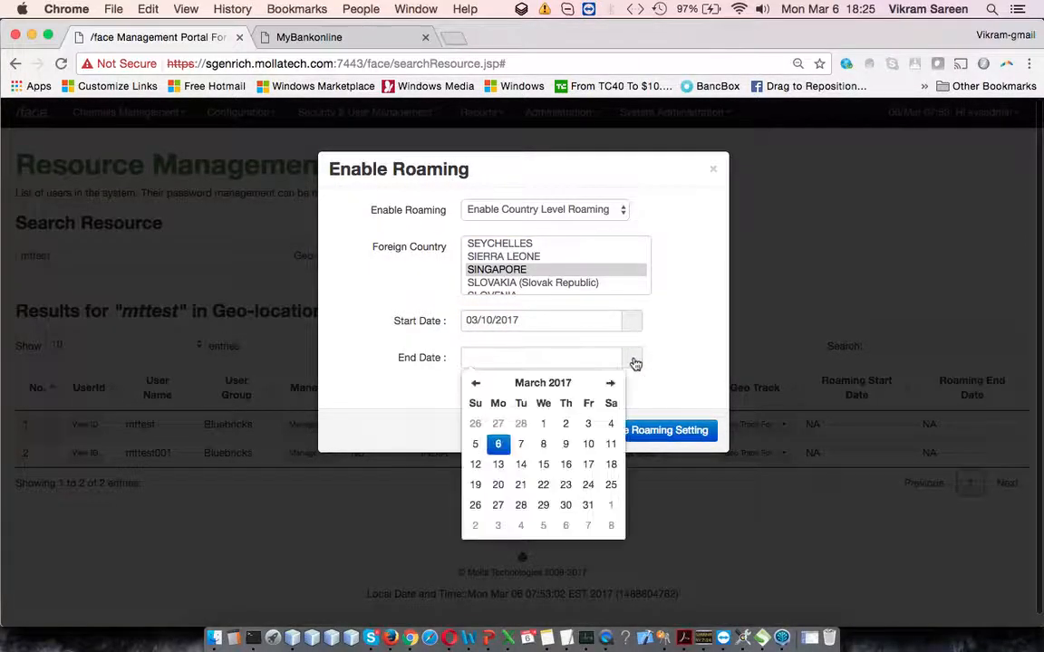
left_click(611, 484)
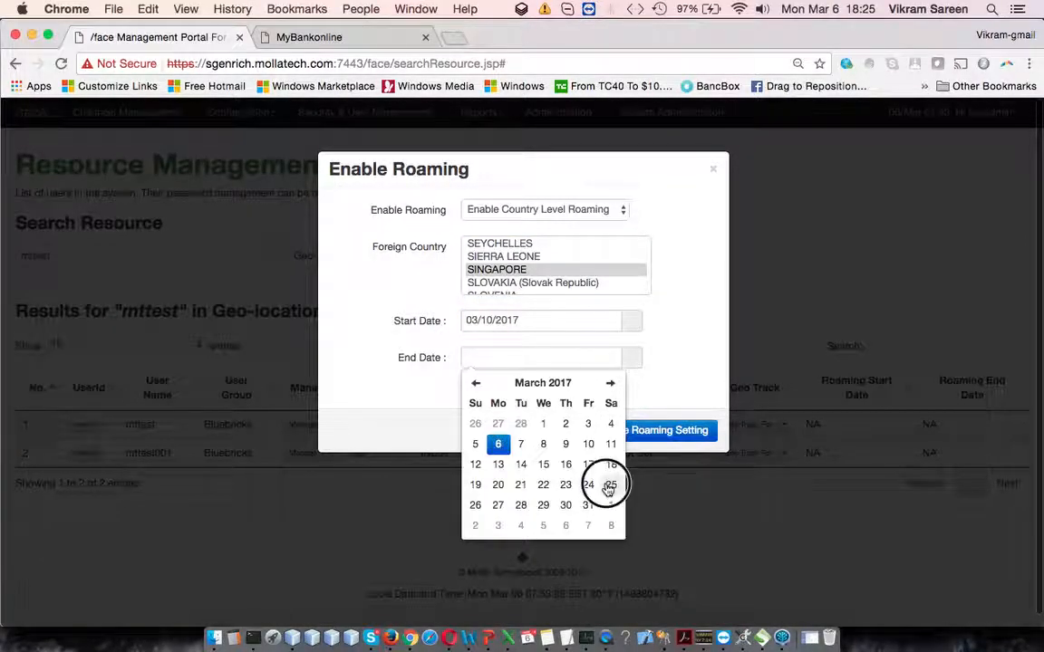
left_click(686, 433)
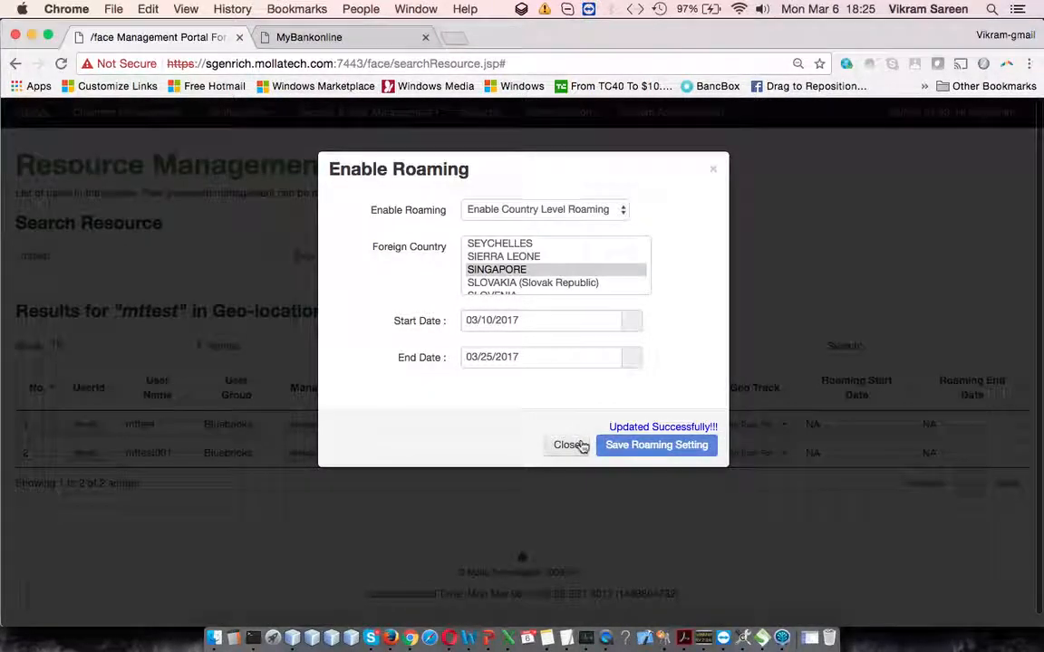
left_click(570, 445)
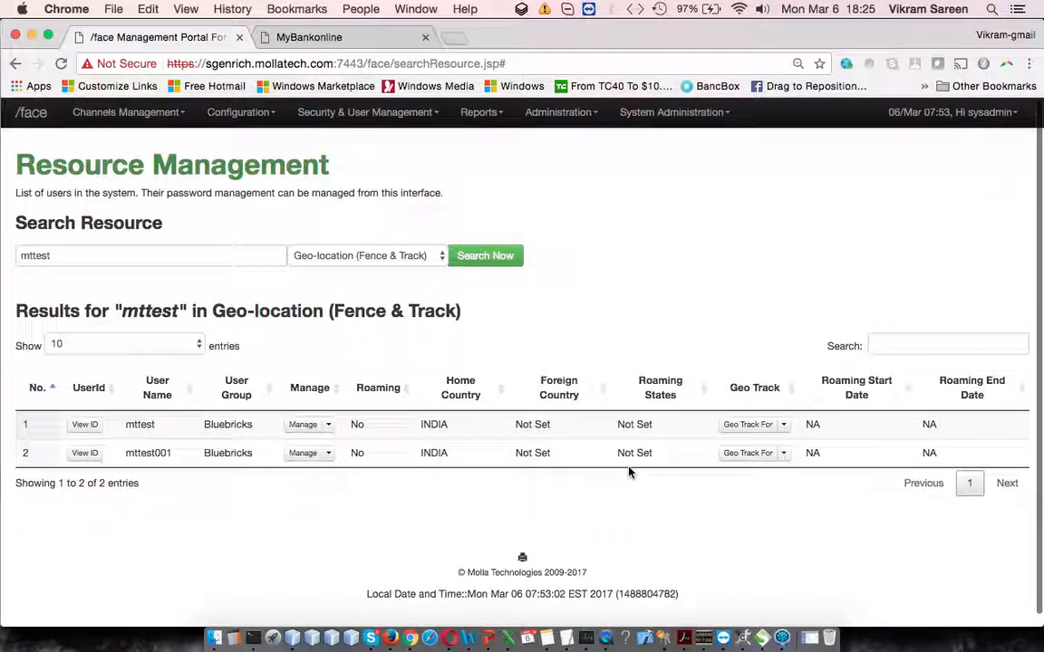
Step: Rerun the Geo-location search for mttest and check the foreign country in the first user's row
left_click(785, 425)
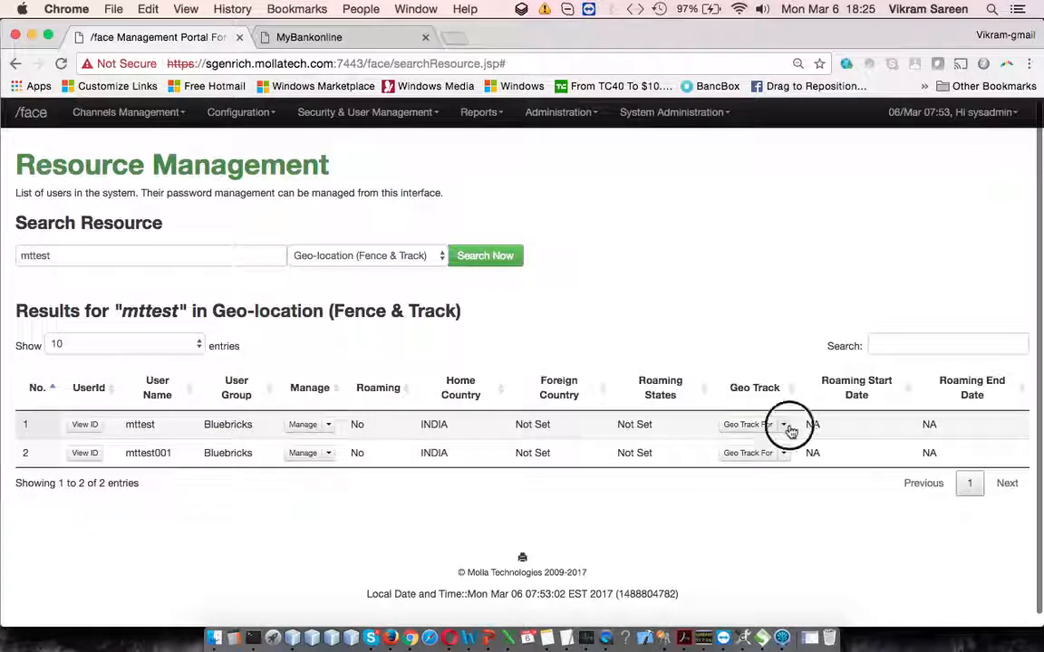
left_click(625, 285)
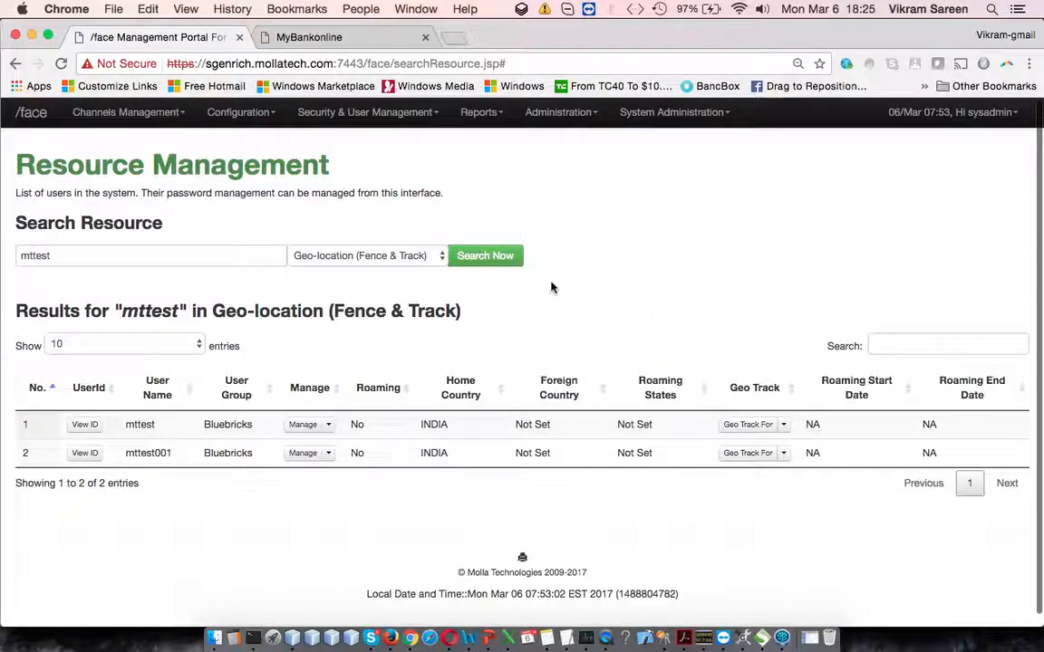
left_click(478, 260)
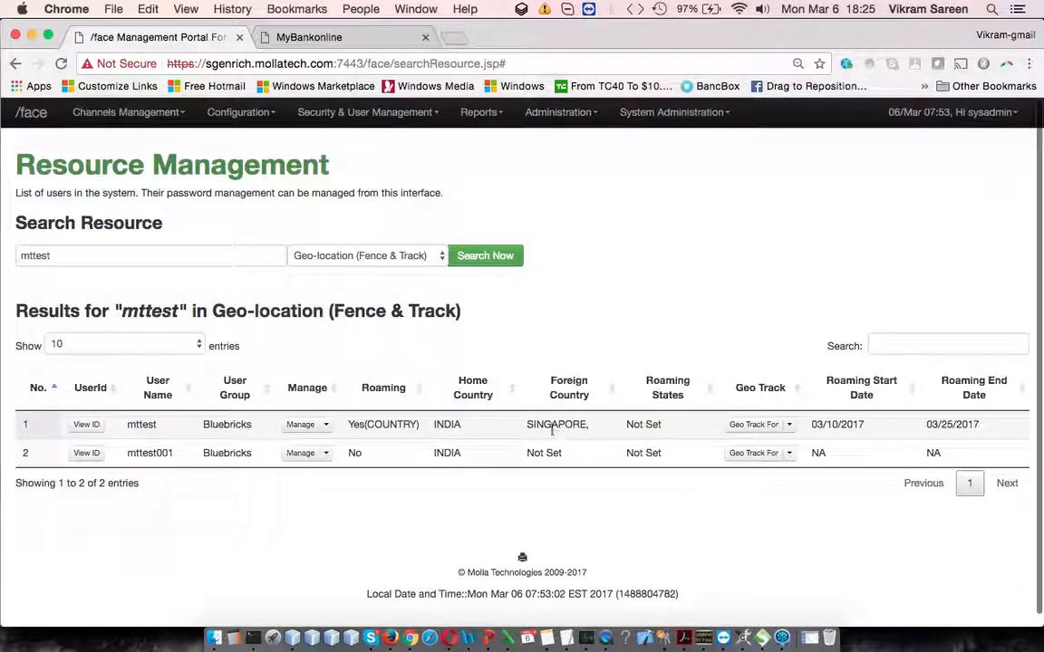
left_click_drag(547, 429, 590, 433)
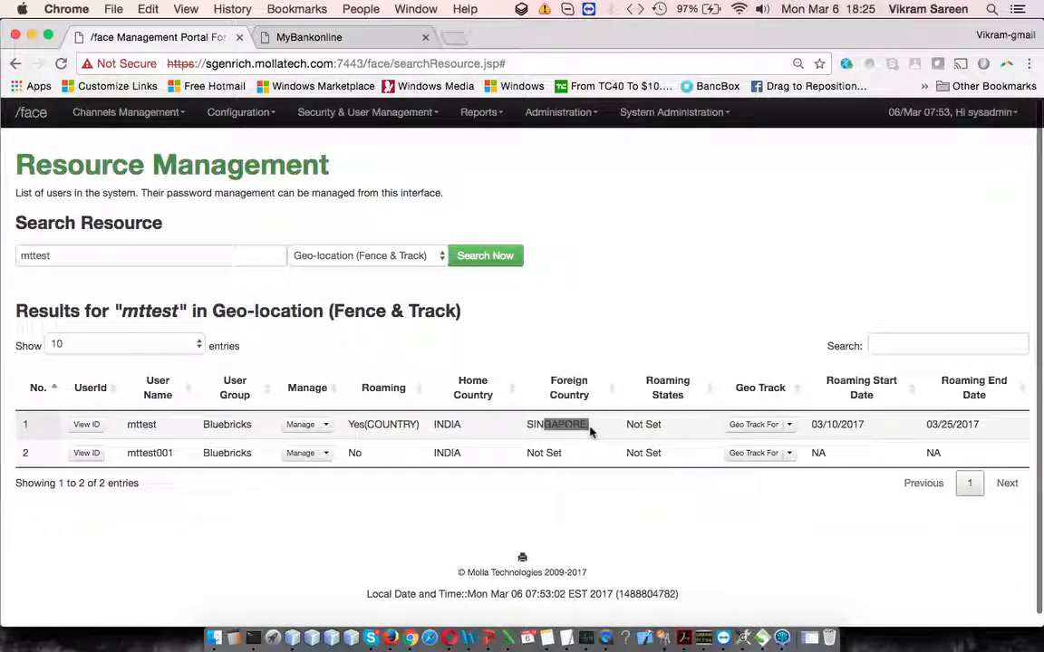
Step: Open mttest's geo track for the last 3 months and review the transaction map and the location table below it
left_click(790, 426)
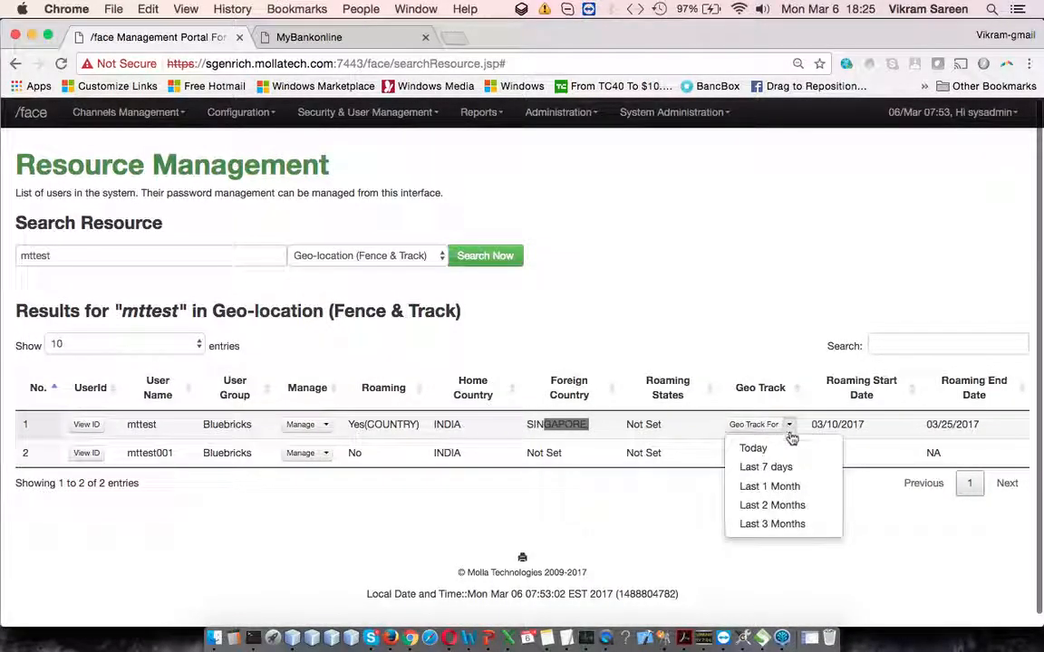
left_click(794, 528)
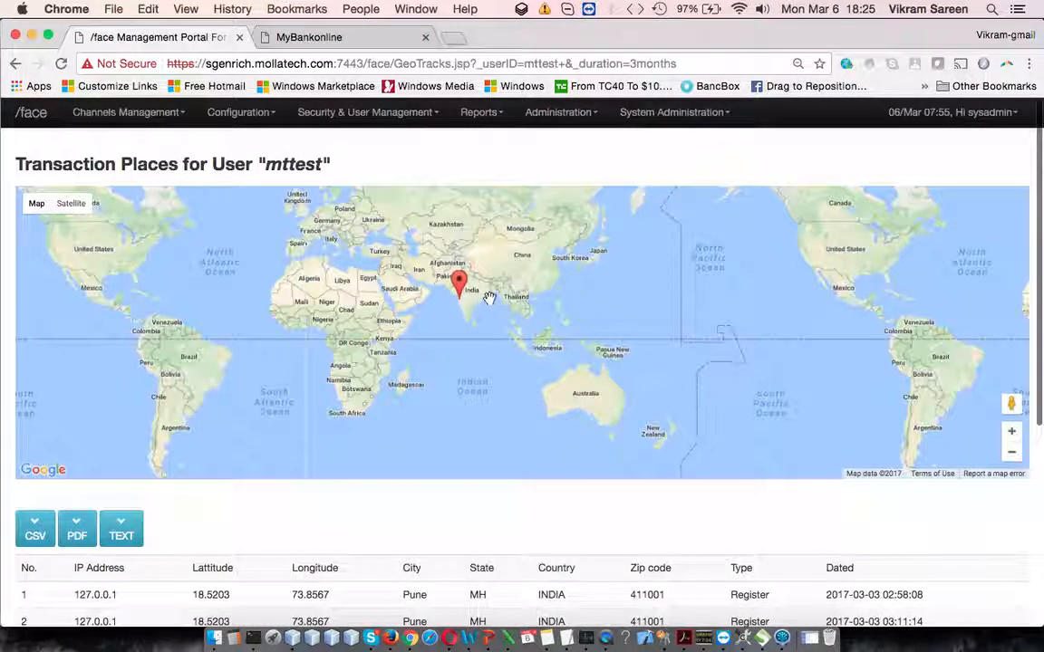
double_click(478, 291)
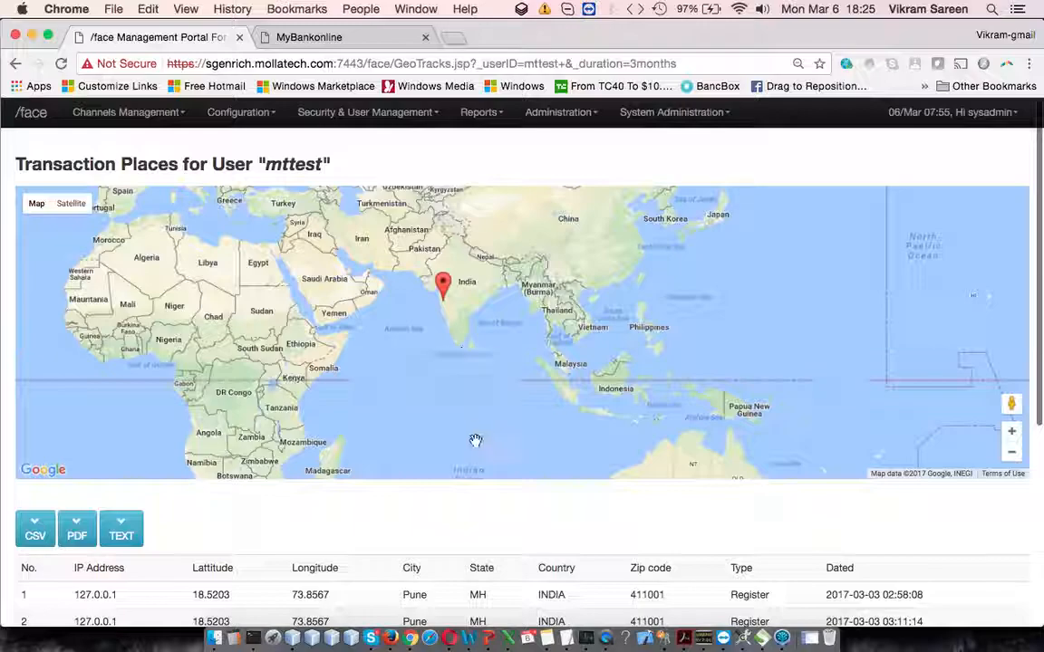
scroll(482, 531, "down", 5)
left_click_drag(125, 333, 478, 482)
scroll(490, 481, "down", 1)
left_click(587, 479)
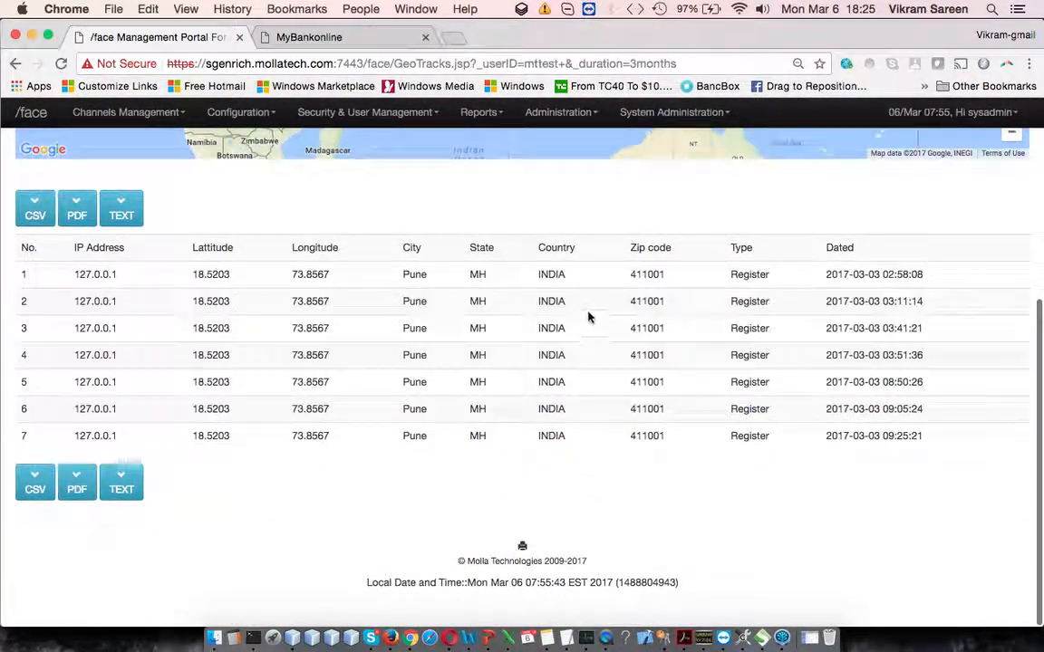
left_click_drag(423, 273, 769, 439)
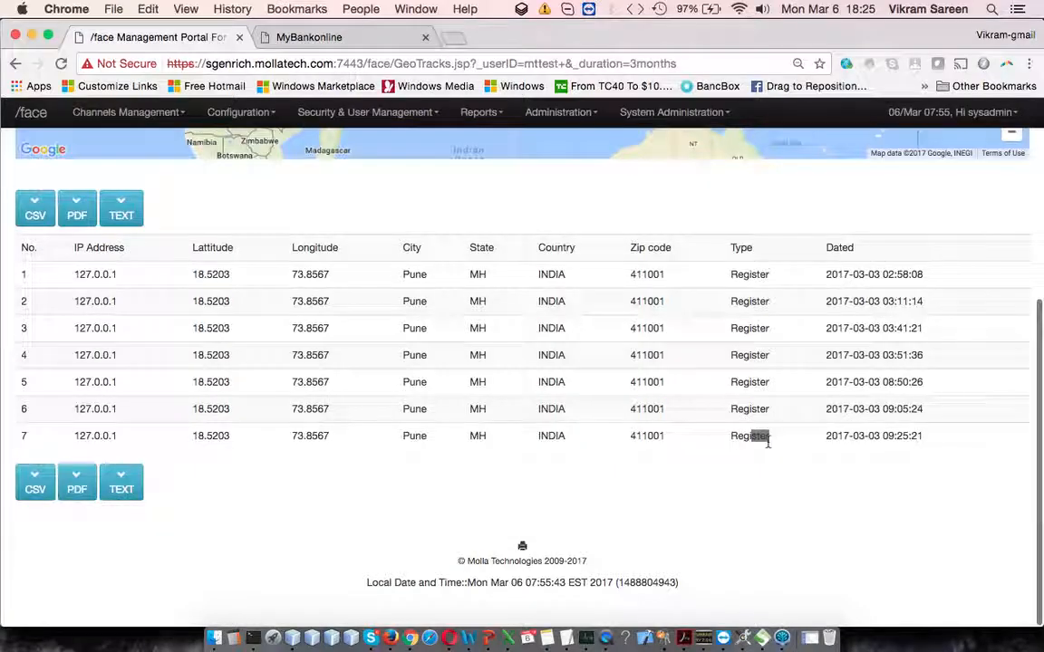
Step: Zoom the transaction map in on the location marker to examine the surrounding area in detail
scroll(769, 440, "up", 6)
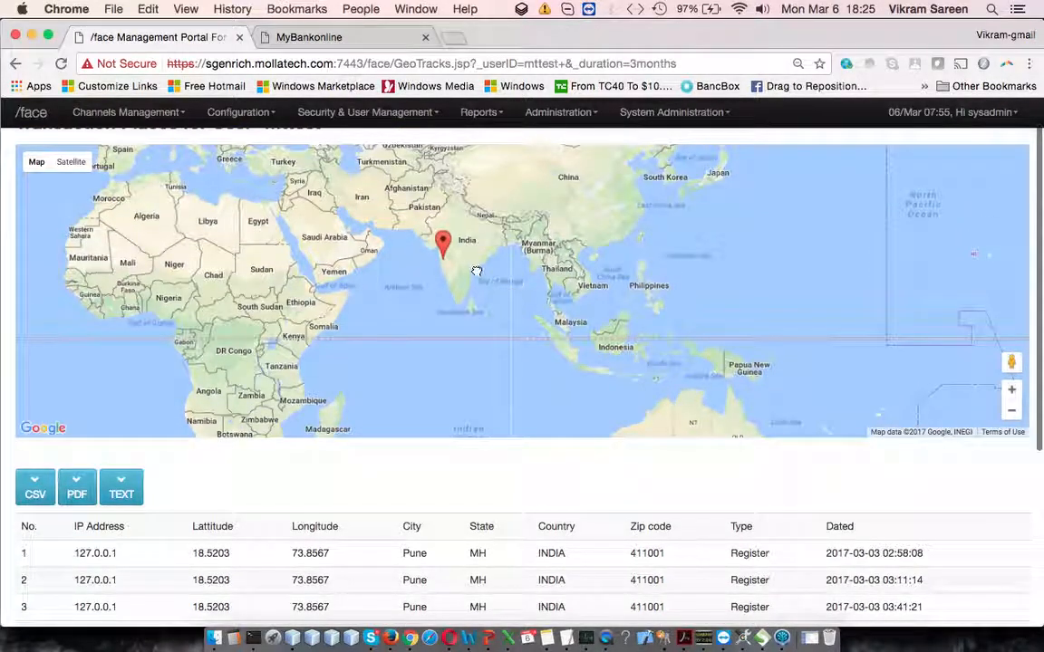
scroll(477, 271, "up", 8)
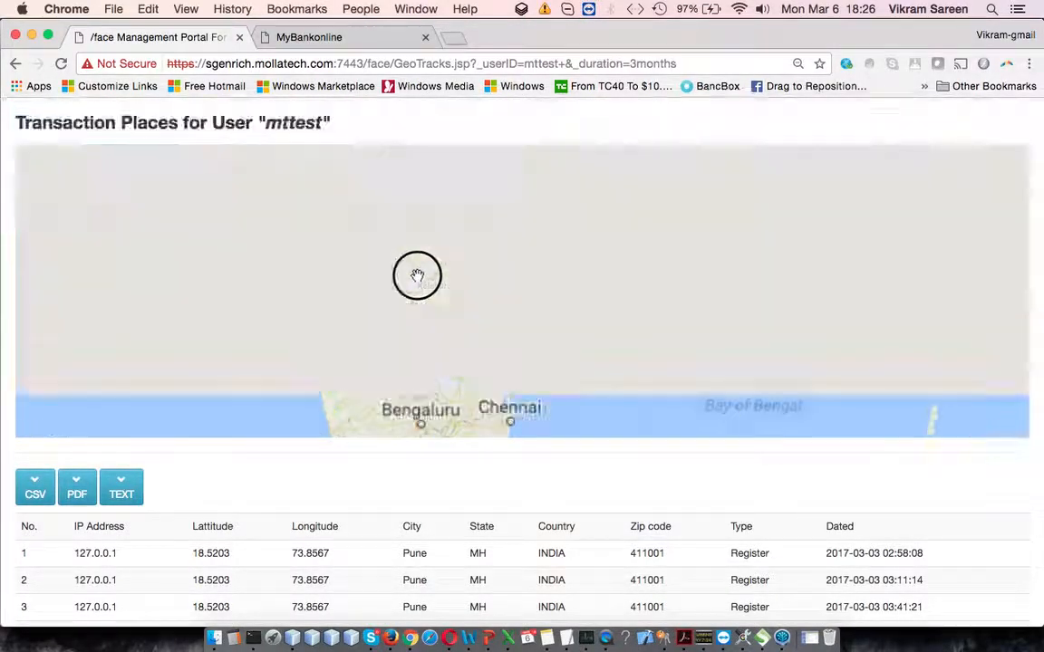
double_click(392, 298)
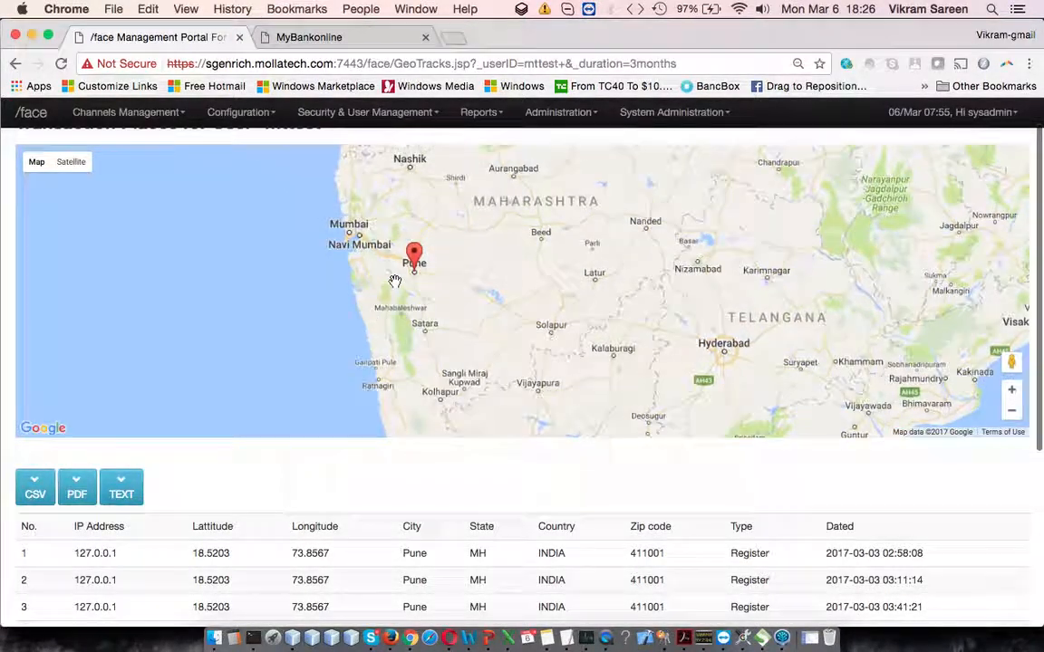
double_click(395, 281)
double_click(417, 278)
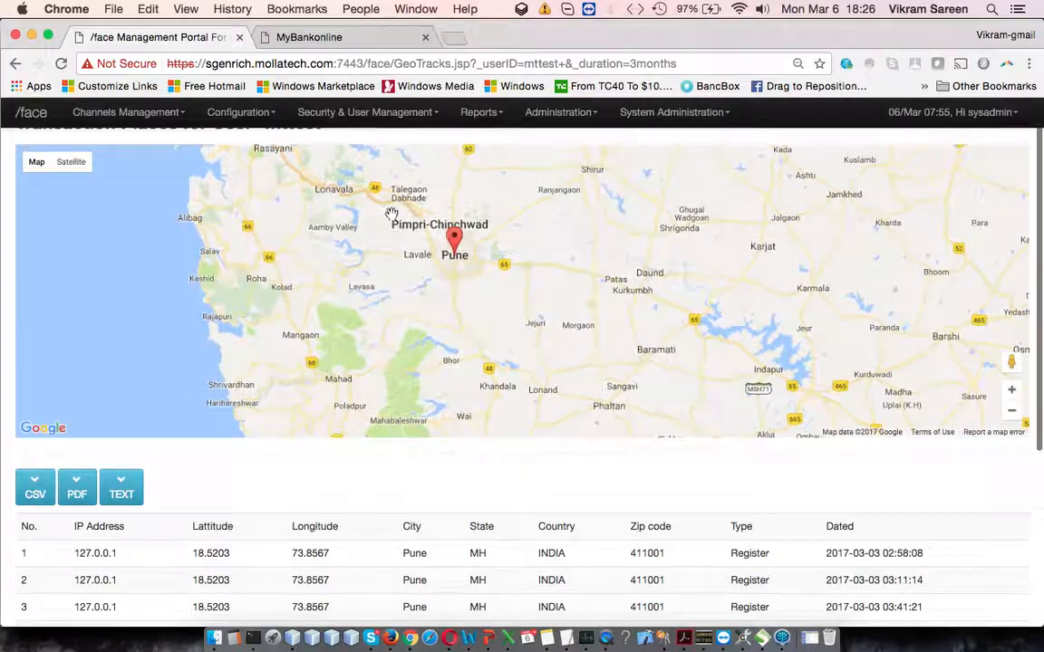
Step: Return to Resource Management, highlight the "Two Way (Dual Channel)" item in the PowerPoint slides, and switch back to Chrome
left_click(16, 64)
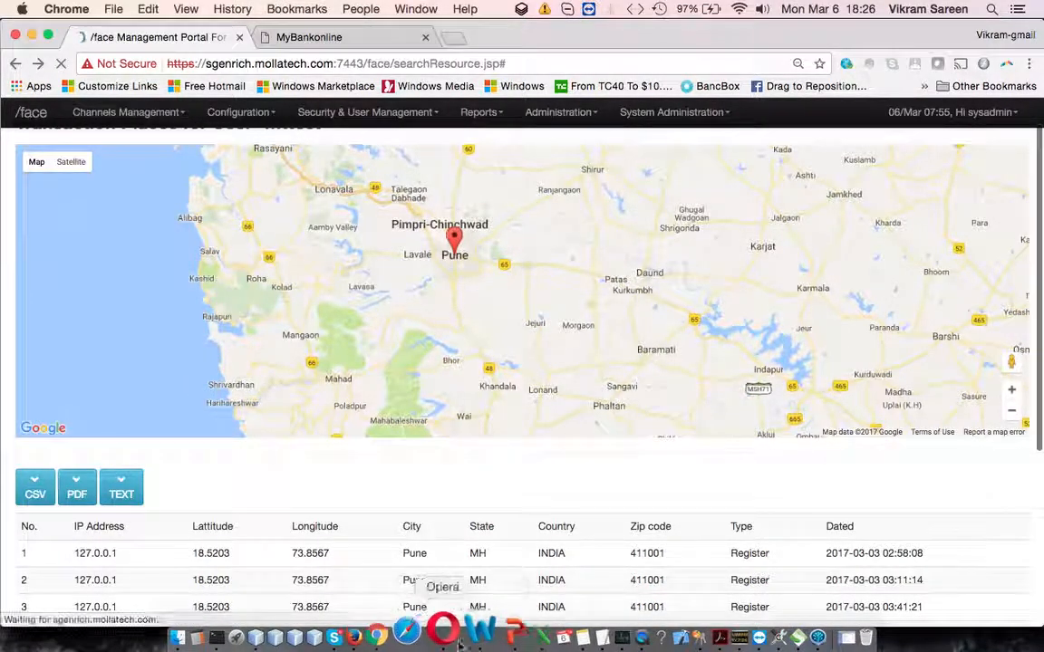
left_click(492, 634)
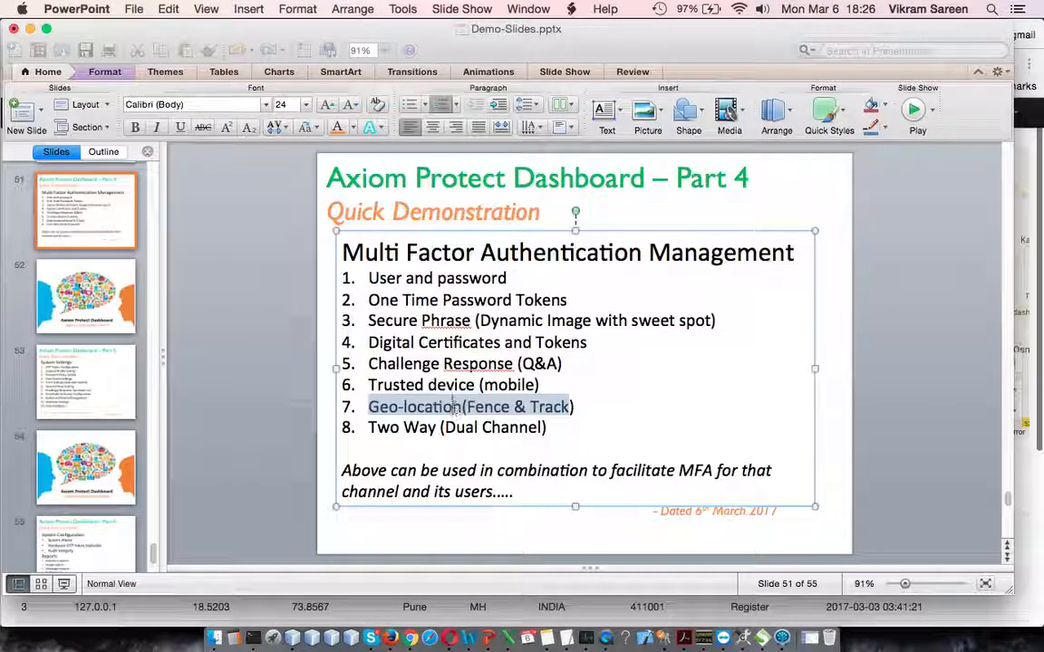
left_click_drag(366, 428, 578, 429)
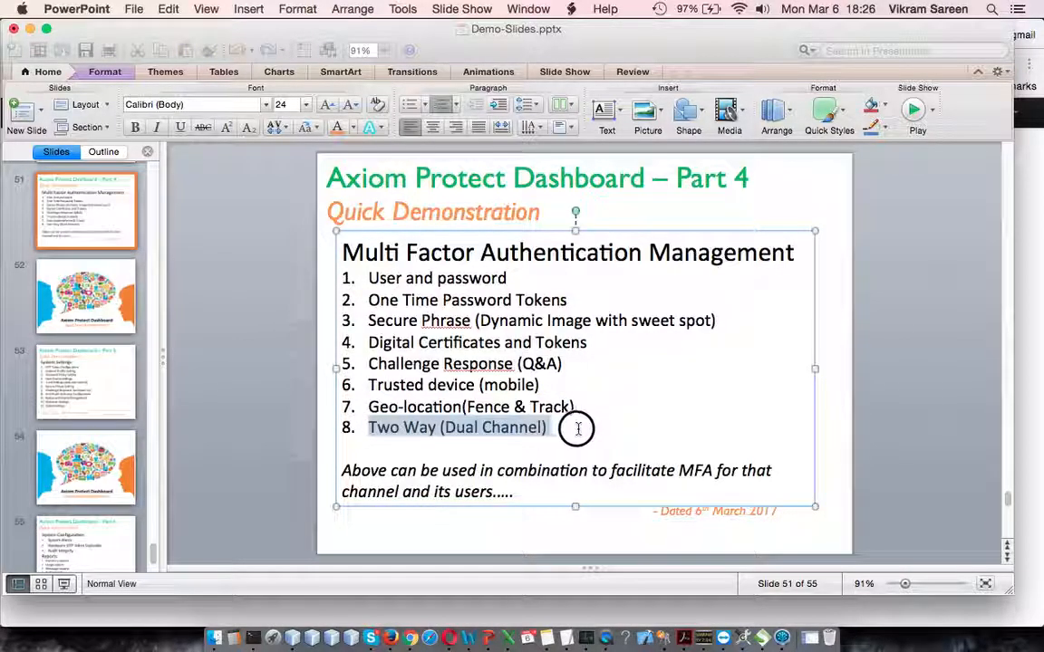
left_click(595, 448)
key("super+Tab")
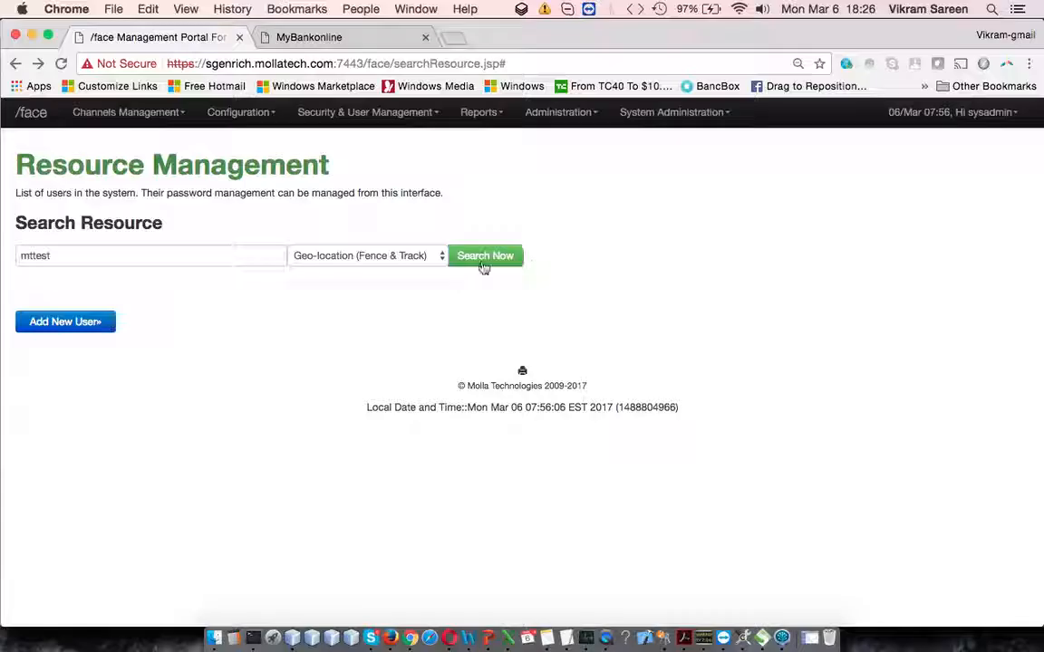
Step: Search the resources for mttest again with the type set to Two Way (Dual Channel)
left_click(226, 251)
left_click(440, 255)
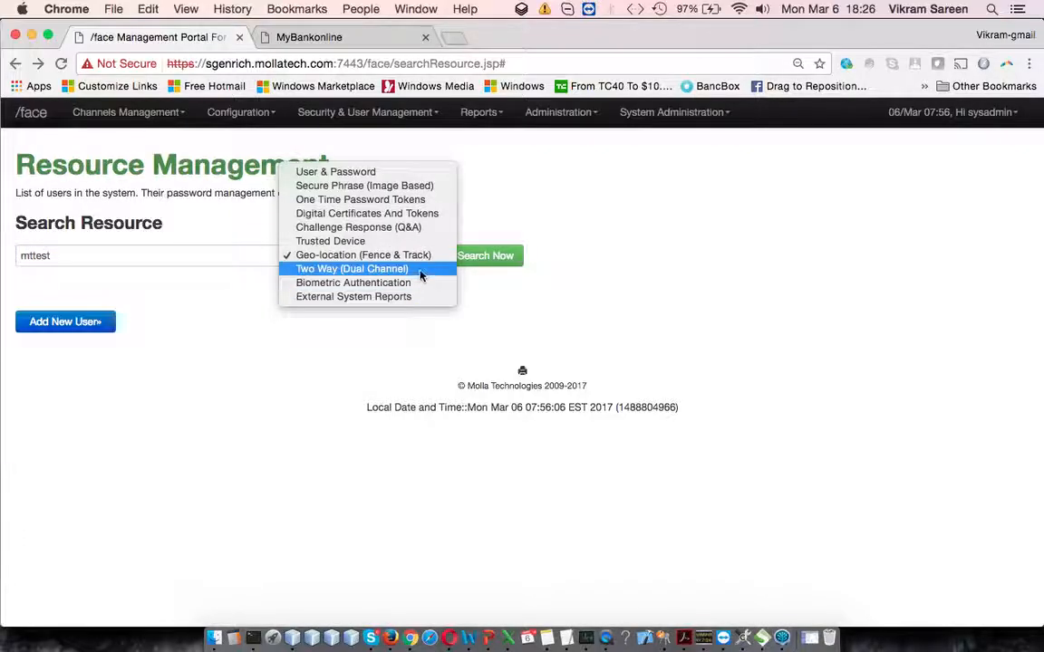
left_click(424, 270)
left_click(499, 260)
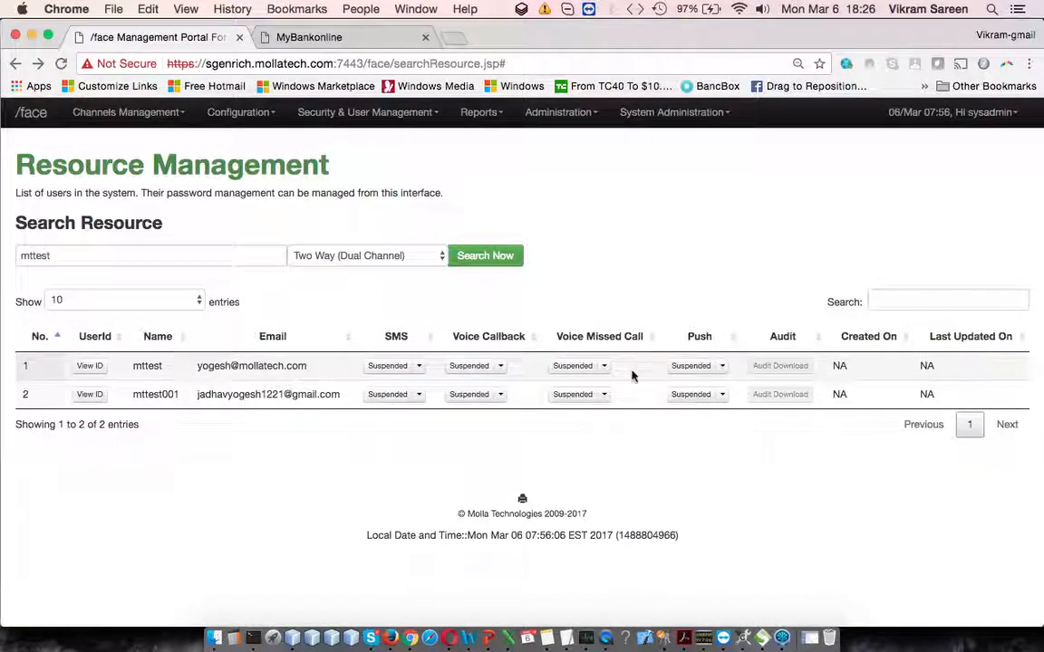
Step: Review the status options of the first user's Push, Voice Missed Call, Voice Callback and SMS channels without changing any
left_click(726, 375)
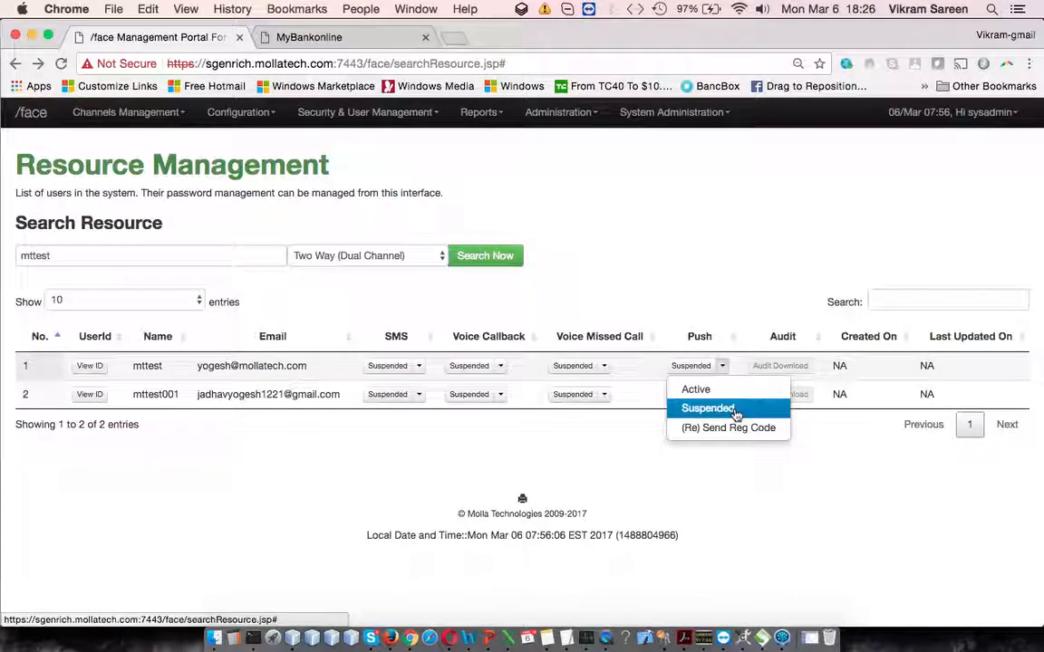
left_click(607, 367)
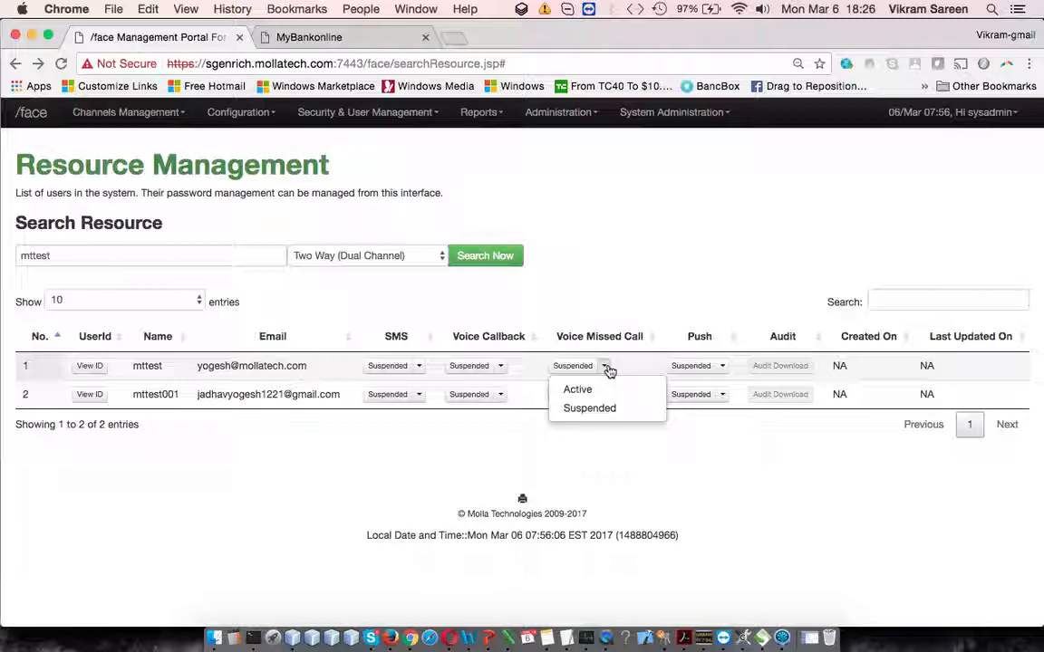
left_click(504, 366)
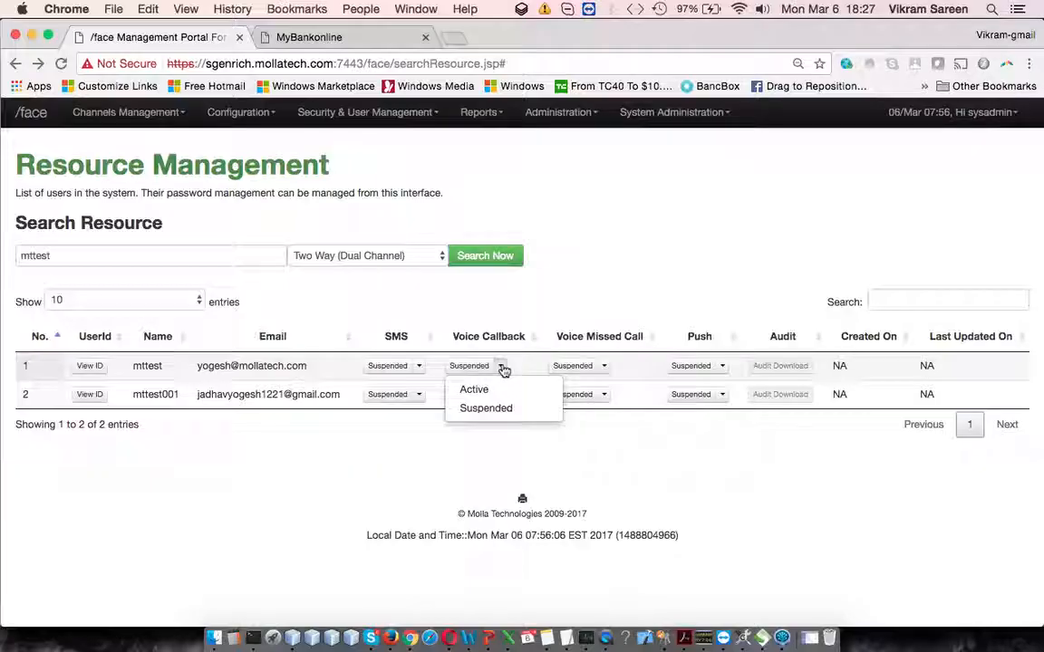
left_click(419, 366)
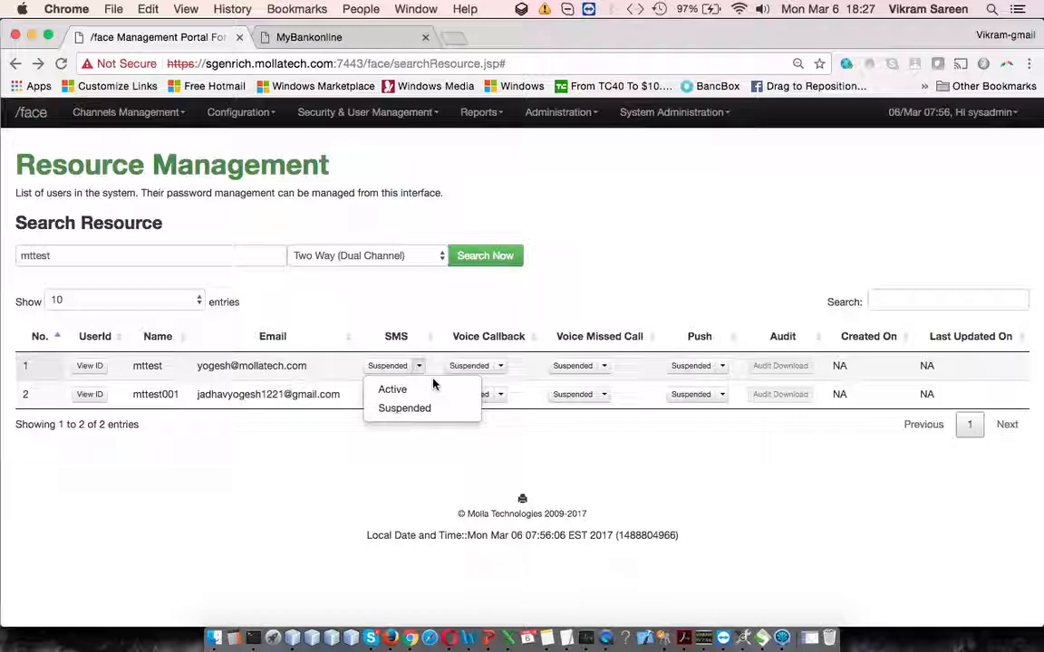
left_click(641, 262)
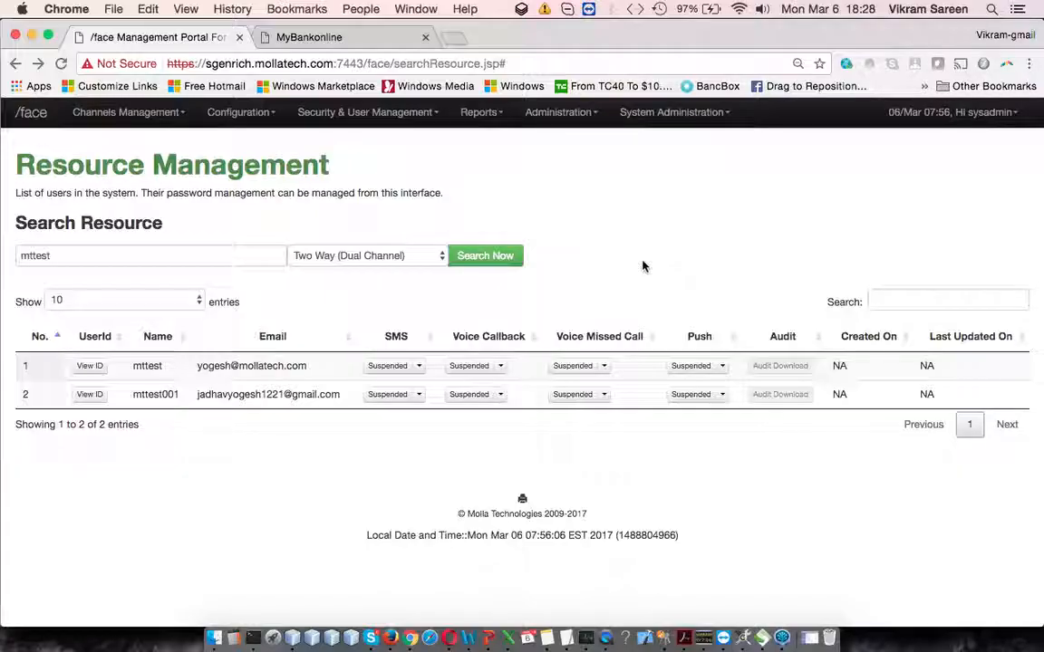
left_click_drag(260, 191, 443, 193)
left_click(556, 195)
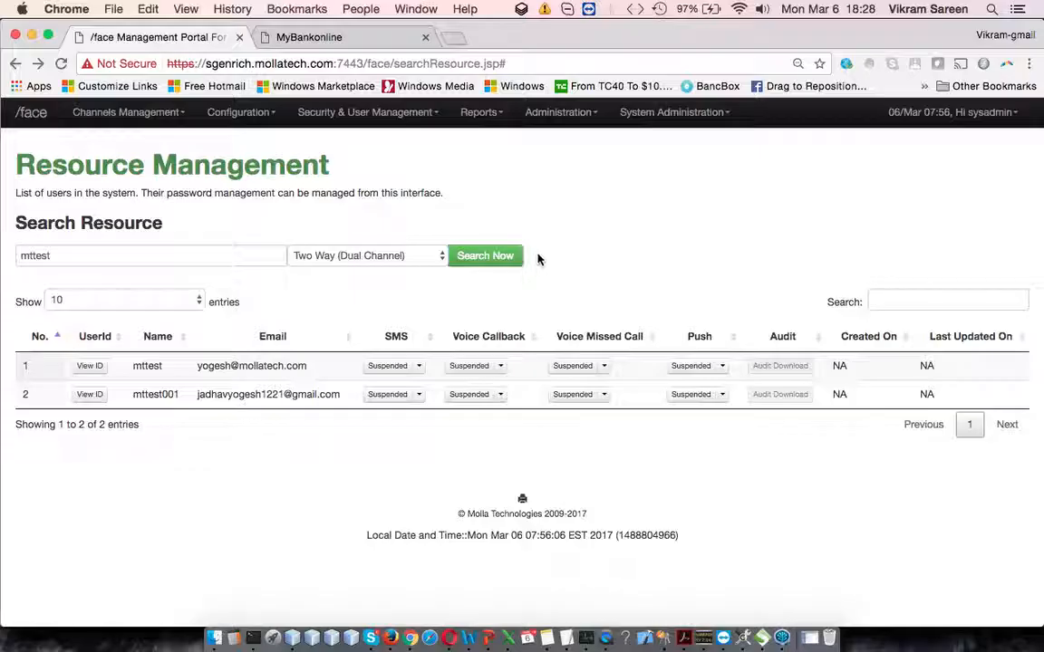
Step: Switch to PowerPoint and make the "Two Way (Dual Channel)" list item on slide 51 bold and orange
left_click(490, 643)
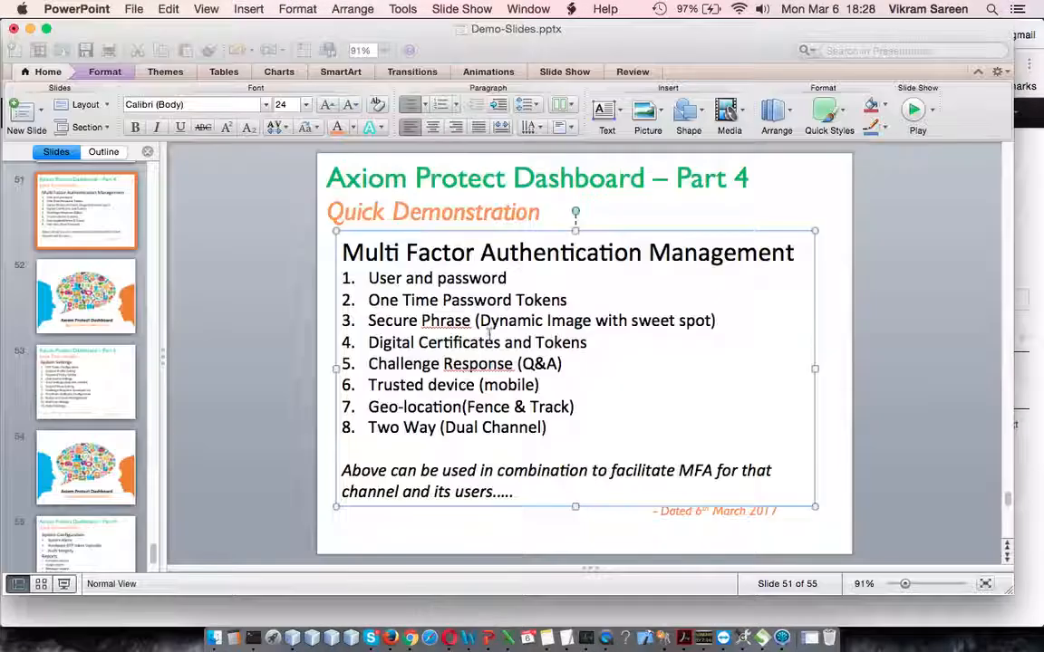
left_click(369, 430)
left_click_drag(369, 430, 573, 425)
left_click(559, 426)
triple_click(566, 436)
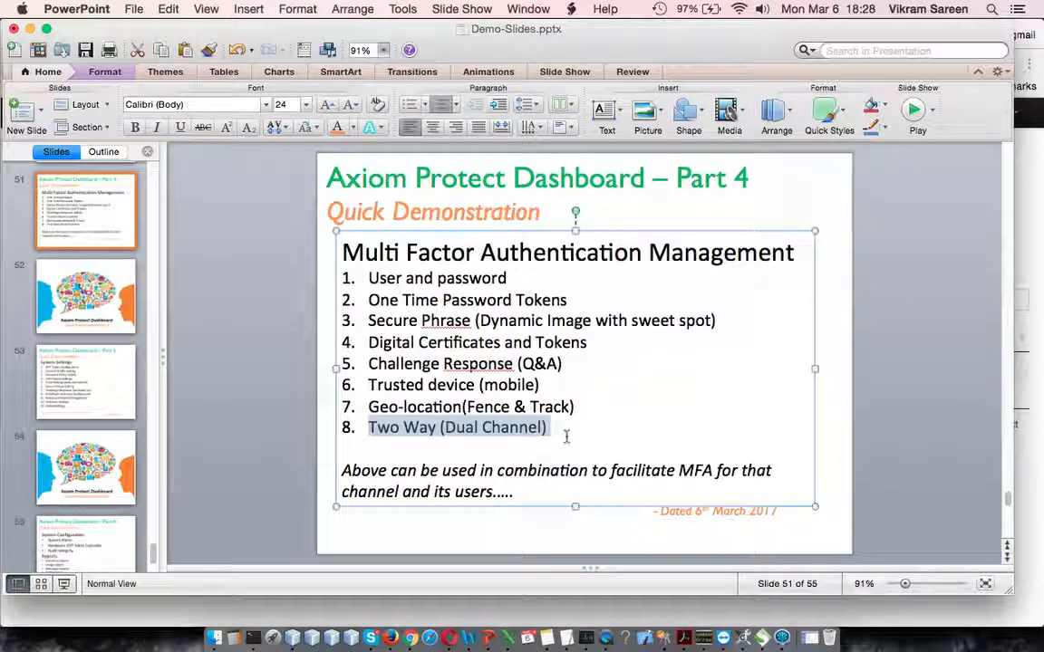
key("super+b")
left_click(337, 128)
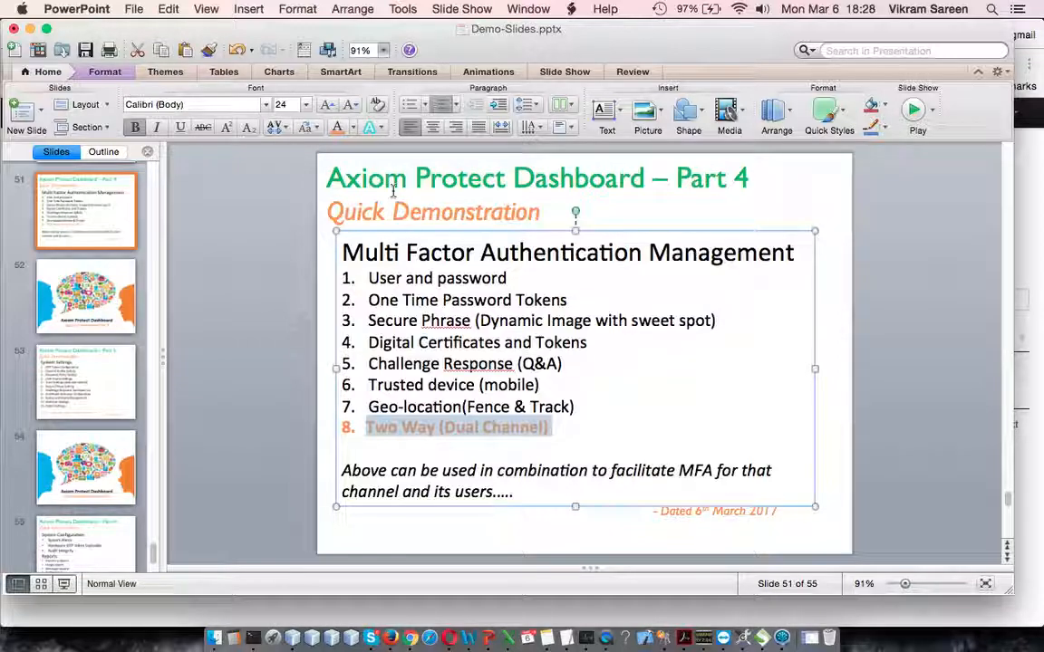
left_click(593, 490)
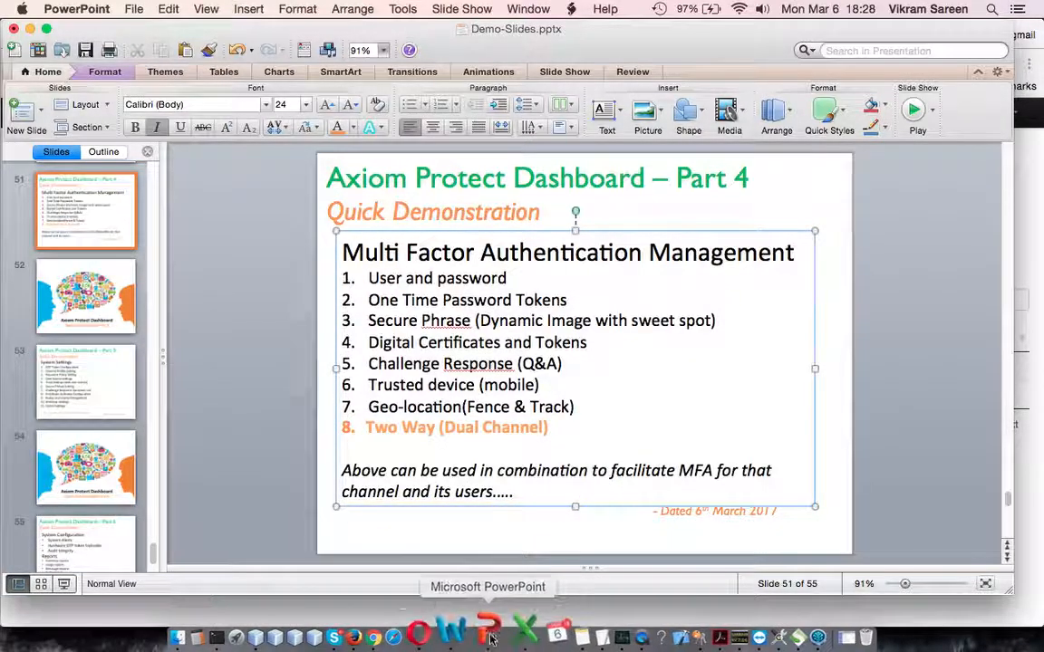
Step: Switch back to Chrome and review the list of searchable authentication types, keeping Two Way (Dual Channel) selected
left_click(414, 637)
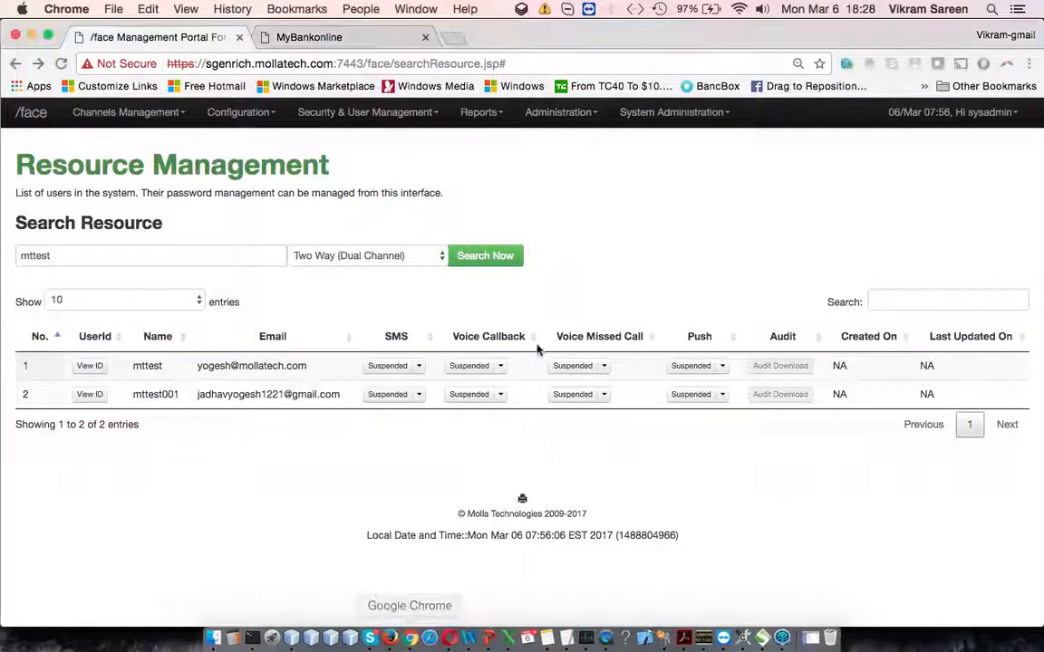
left_click(423, 262)
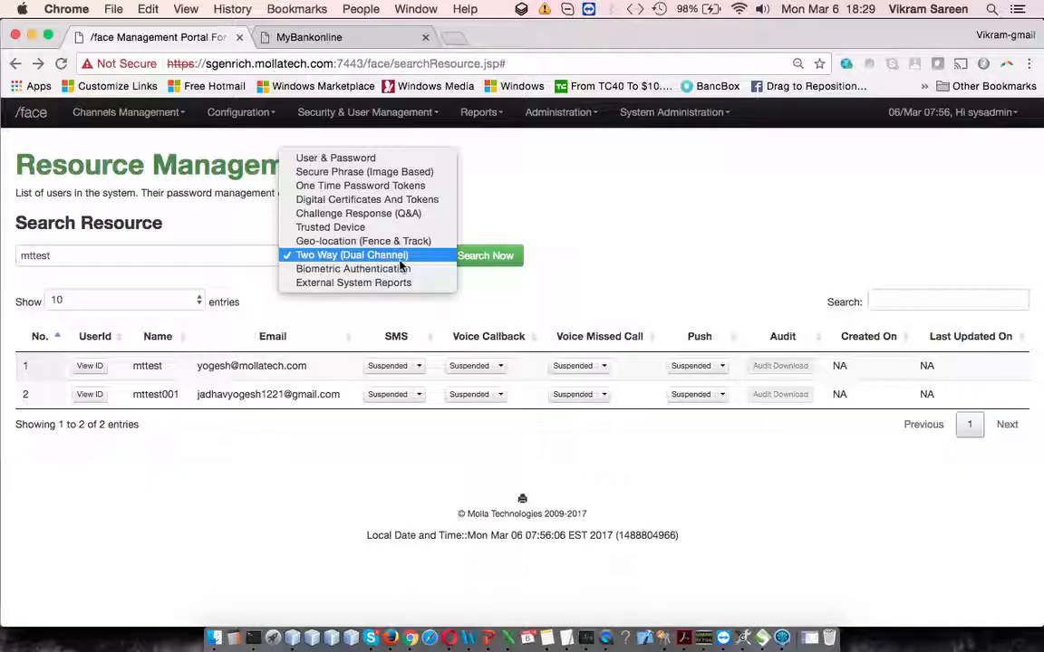
left_click(400, 261)
Step: Switch to PowerPoint and start the slide show from the Multi Factor Authentication Management slide
key("super+Tab")
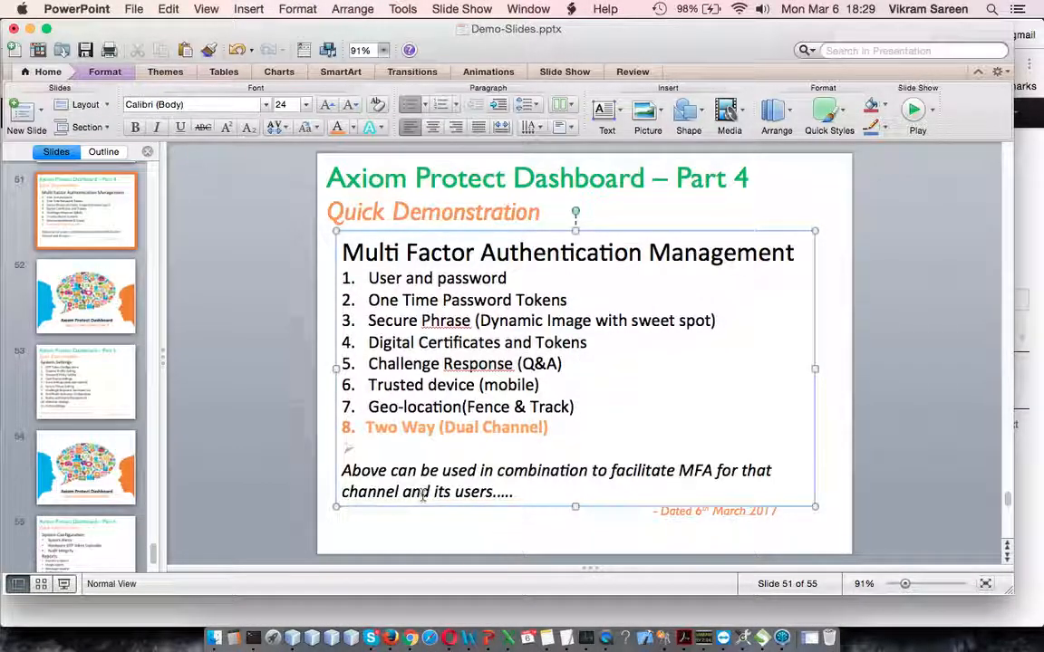
left_click(64, 584)
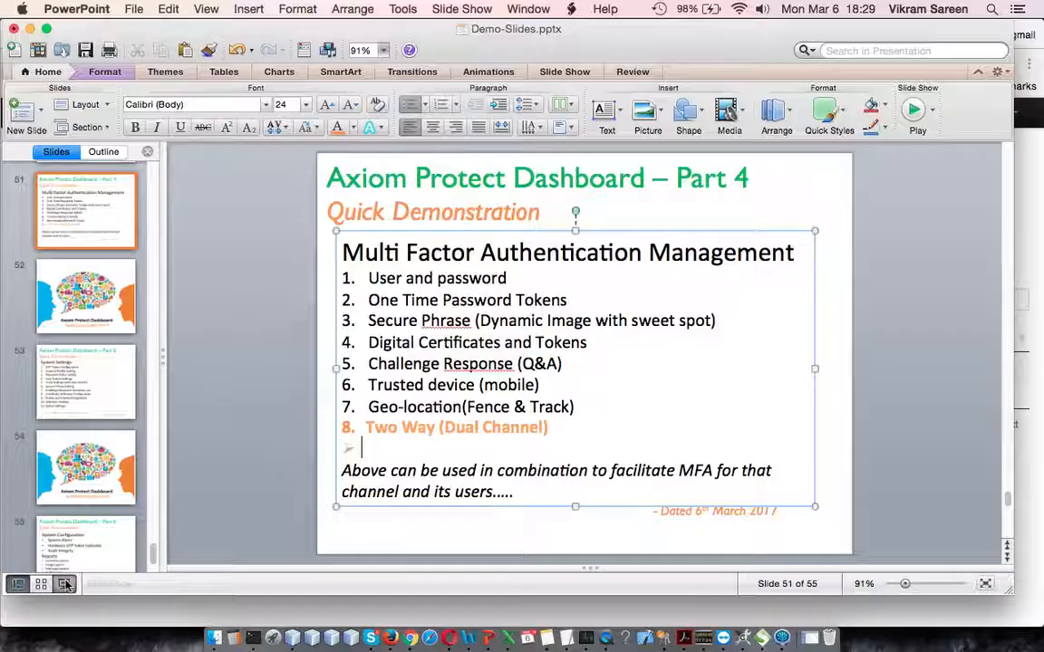